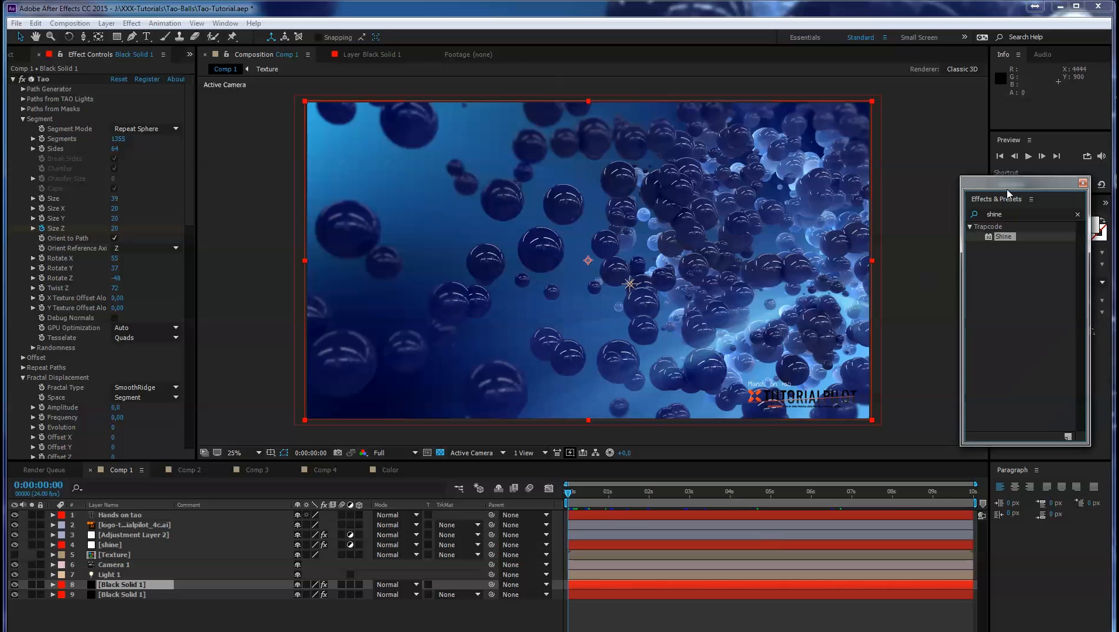
# Play the Comp 1 sphere animation, look at the Comp 2 and Comp 3 variations, and return to Comp 1
pyautogui.moveTo(1006, 189); pyautogui.dragTo(983, 198)
pyautogui.click(1030, 156)
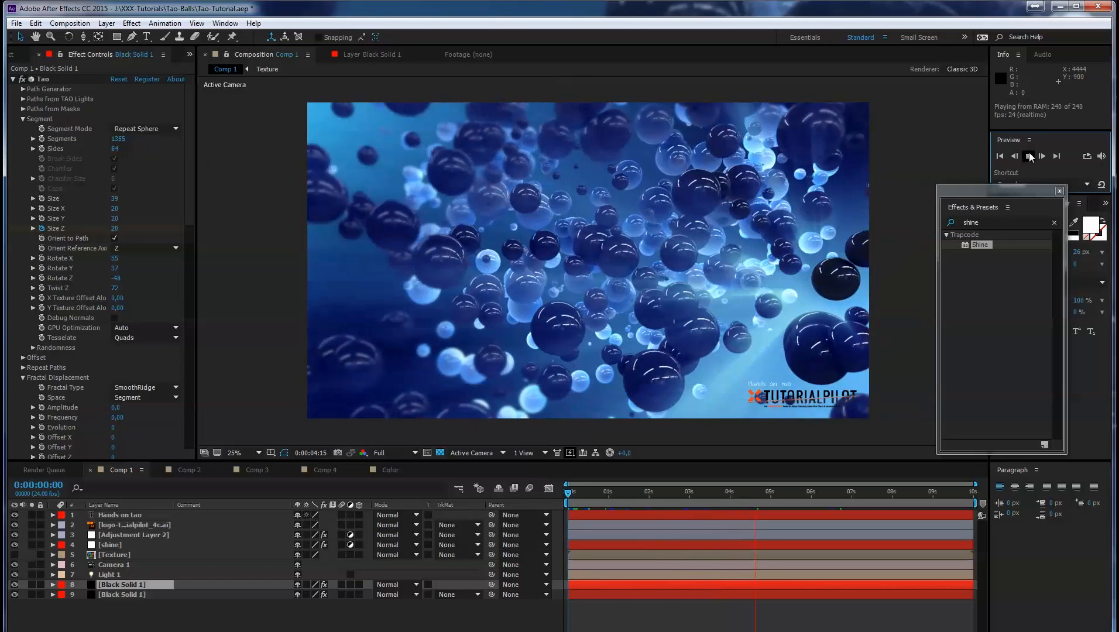
pyautogui.click(1028, 157)
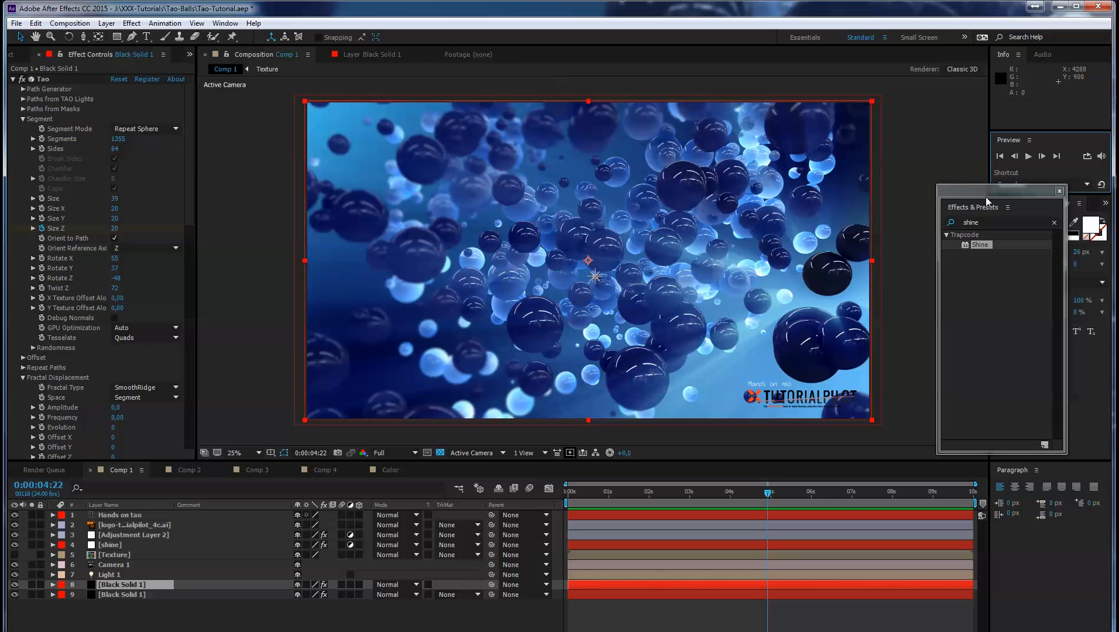
pyautogui.click(186, 471)
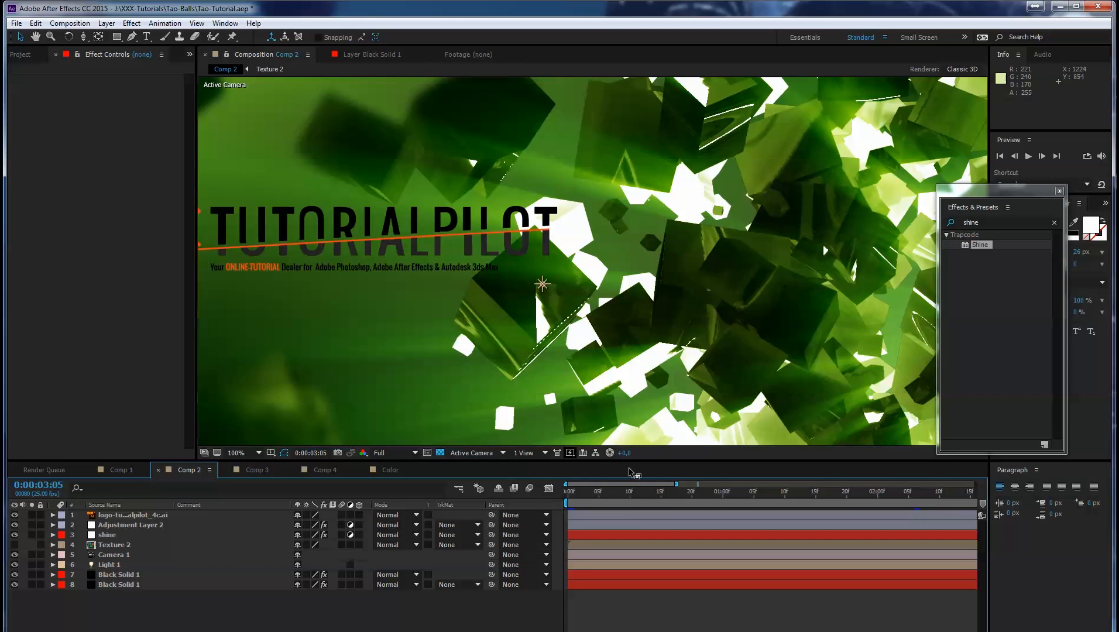
pyautogui.click(256, 470)
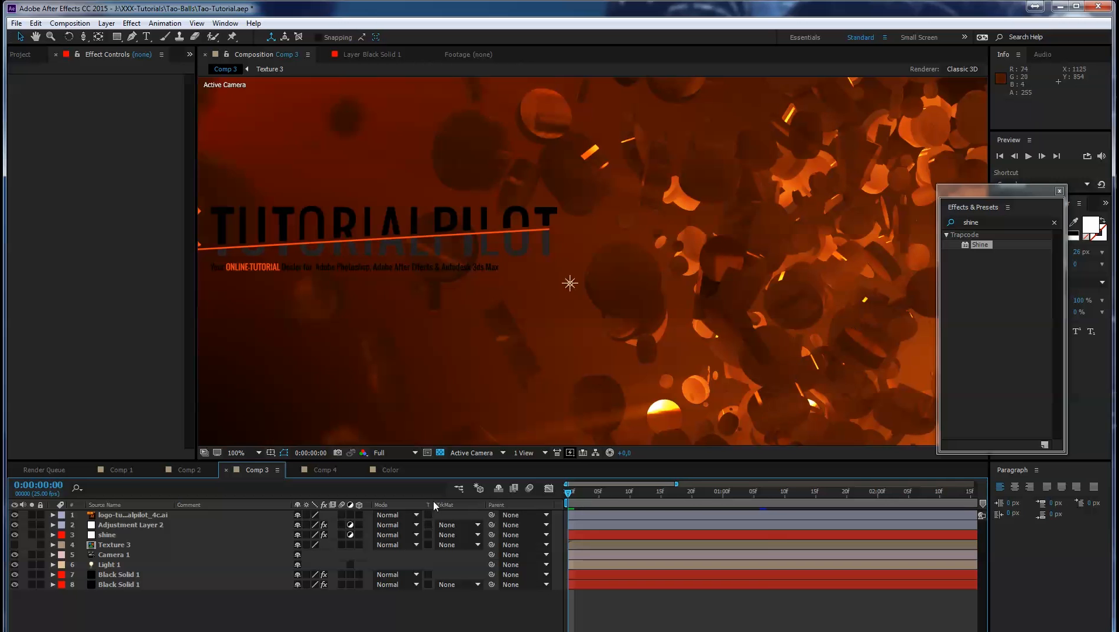
pyautogui.click(126, 470)
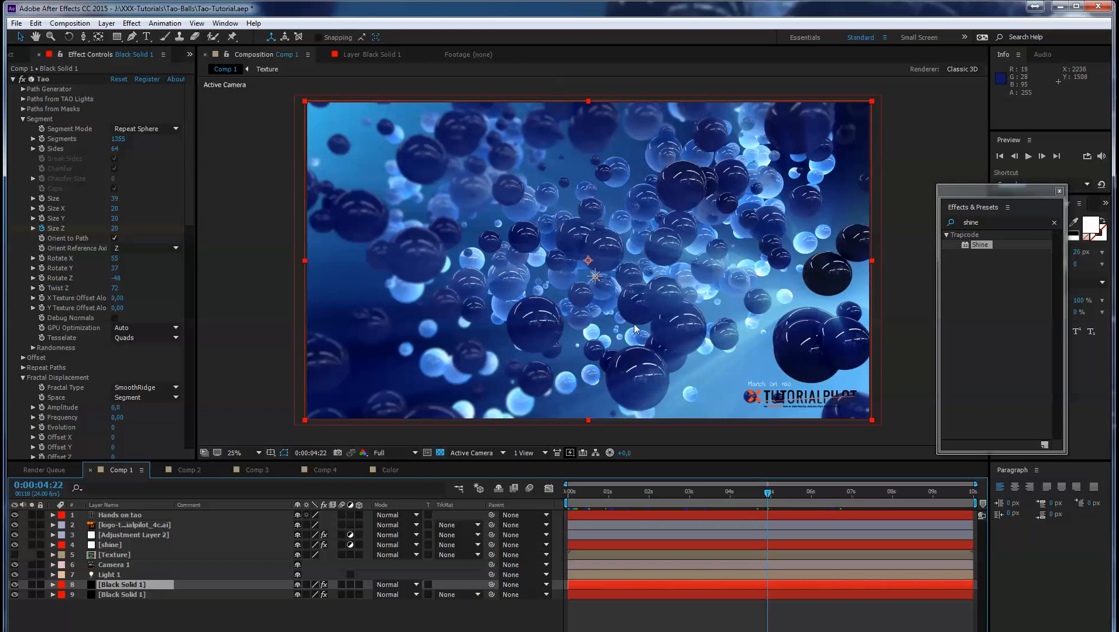
pyautogui.moveTo(991, 185); pyautogui.dragTo(1030, 207)
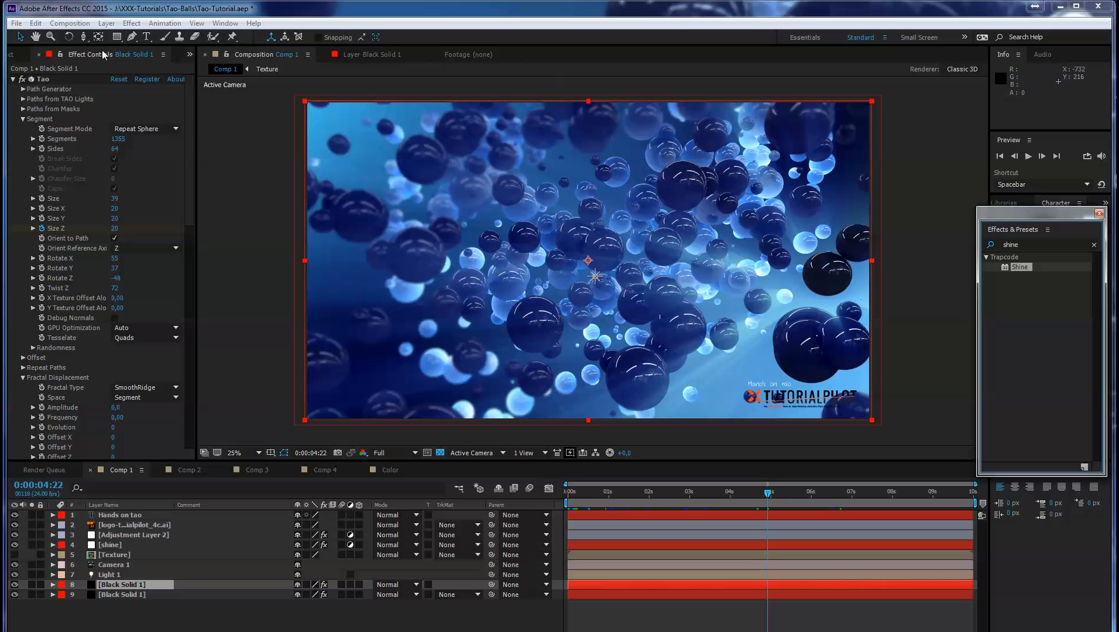
# Create a new composition using the HDTV 1080 25 preset
pyautogui.click(70, 23)
pyautogui.click(81, 32)
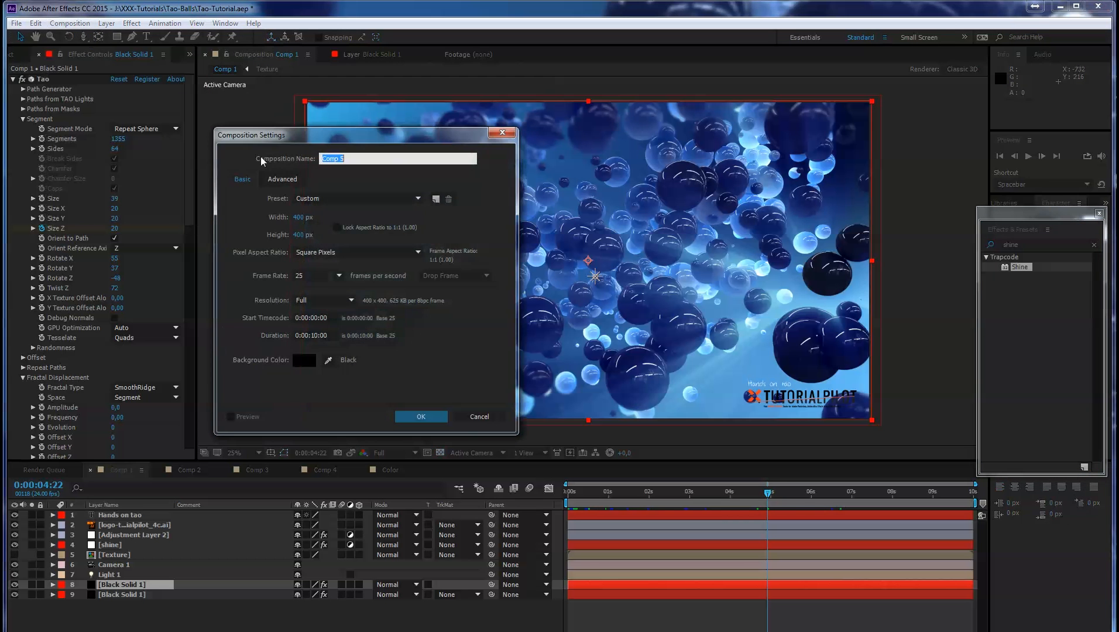
pyautogui.click(357, 199)
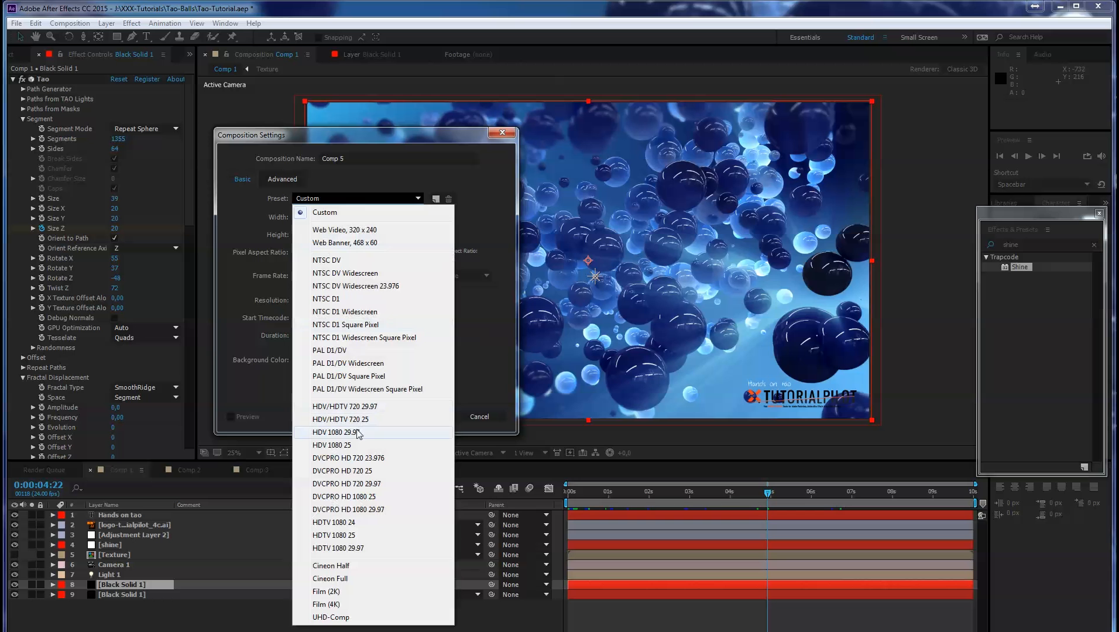
pyautogui.click(364, 535)
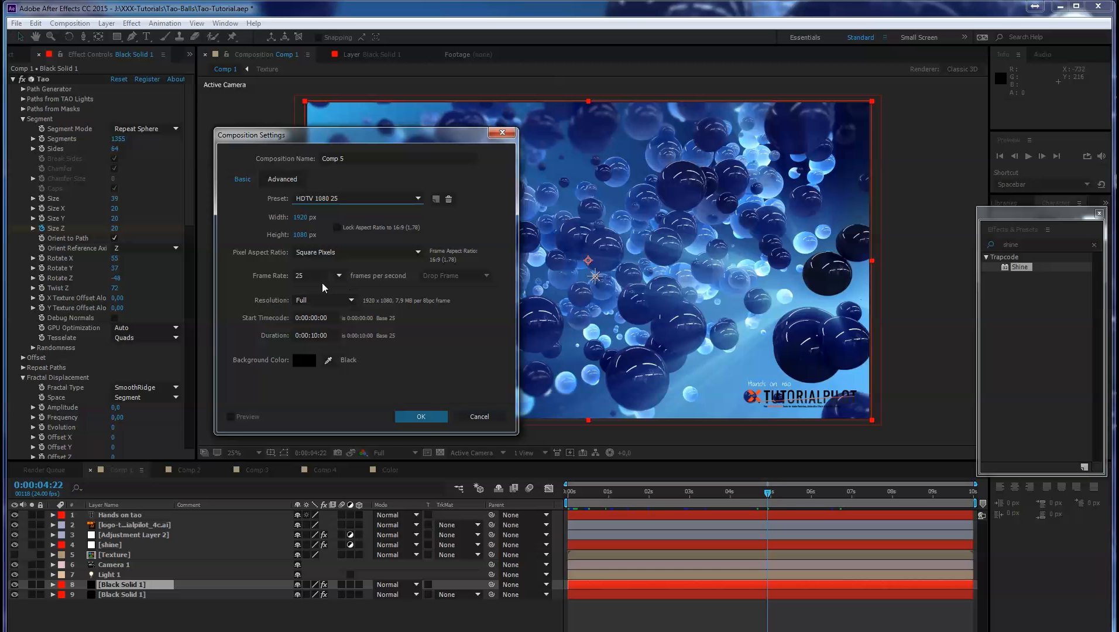
pyautogui.click(418, 416)
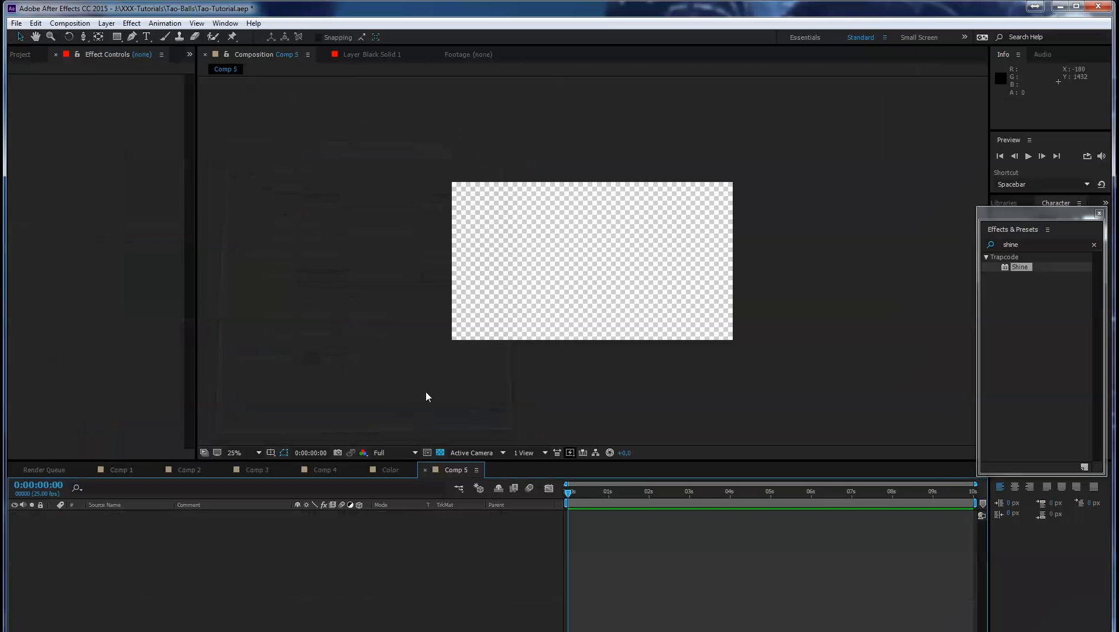
# Add a black full-frame solid layer named BG to the new composition
pyautogui.click(106, 23)
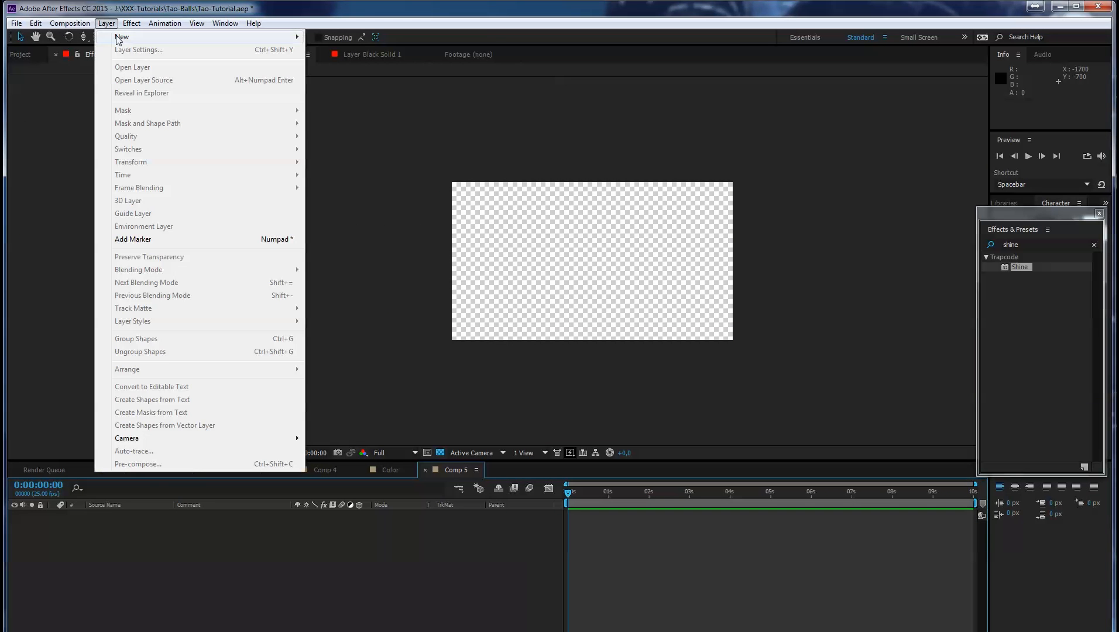
pyautogui.moveTo(293, 37)
pyautogui.click(367, 49)
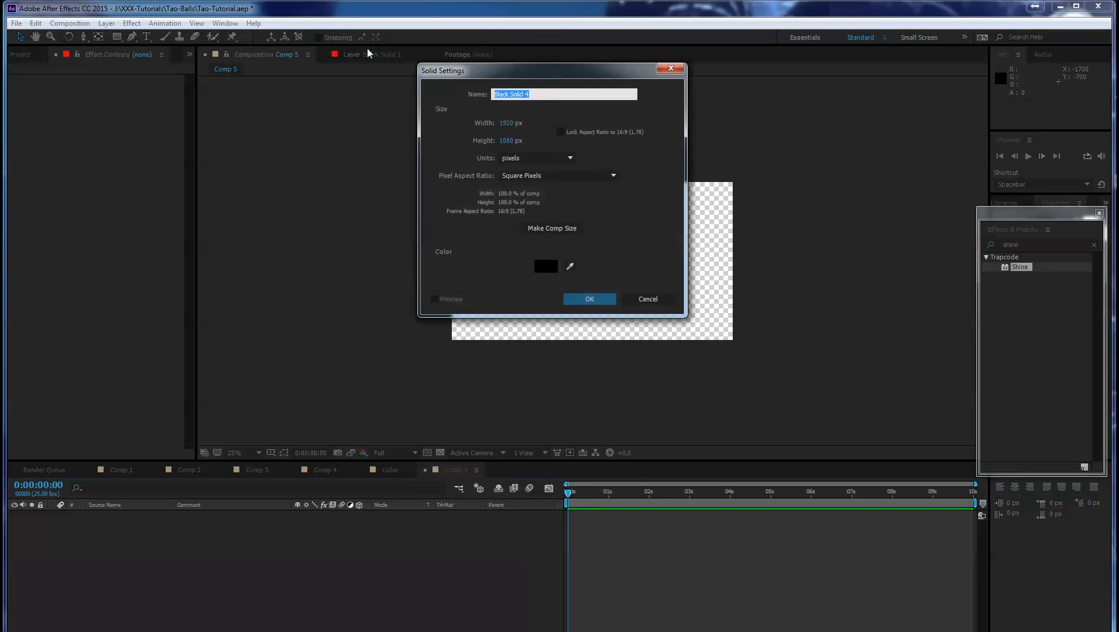
pyautogui.write('BG')
pyautogui.press('Return')
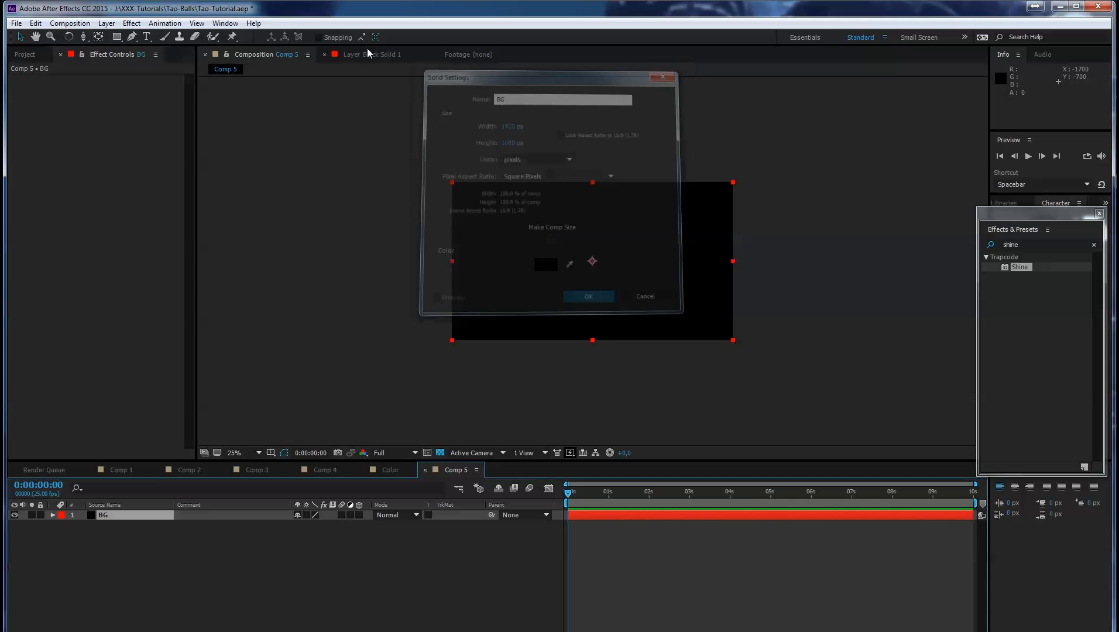
# Add a second black solid named TAO above the BG layer
pyautogui.click(106, 23)
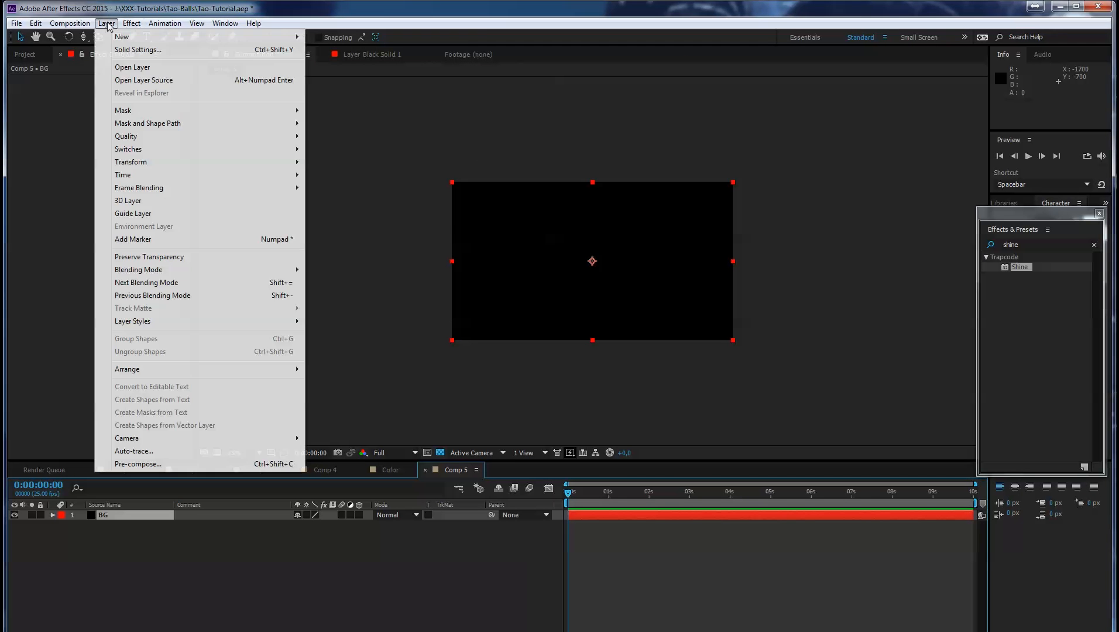
pyautogui.moveTo(234, 37)
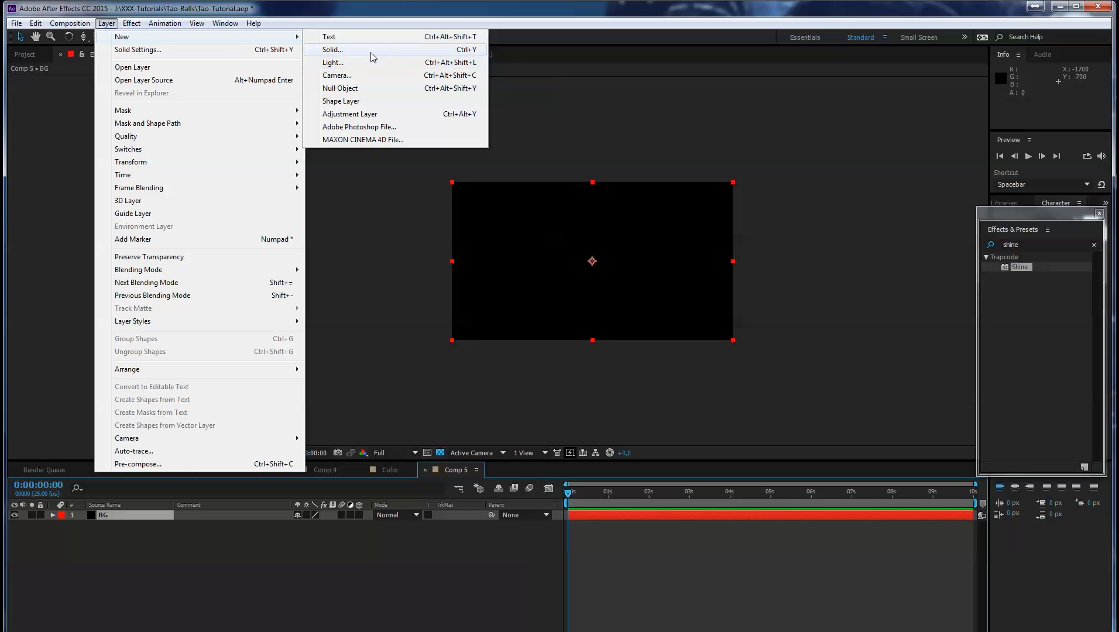
pyautogui.click(370, 51)
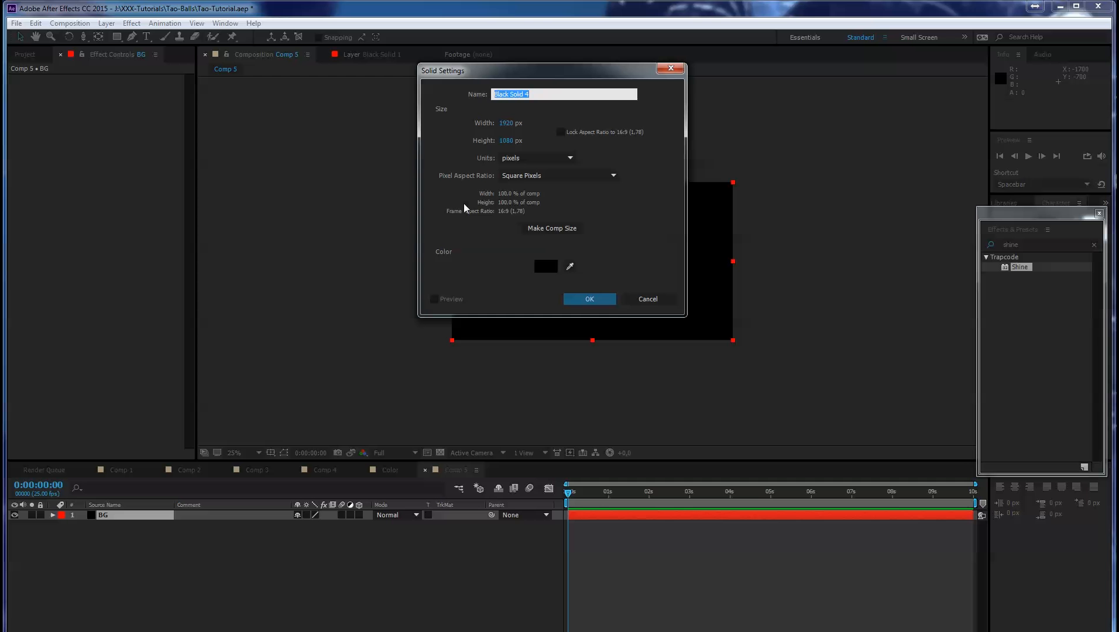
pyautogui.write('TAO')
pyautogui.click(600, 300)
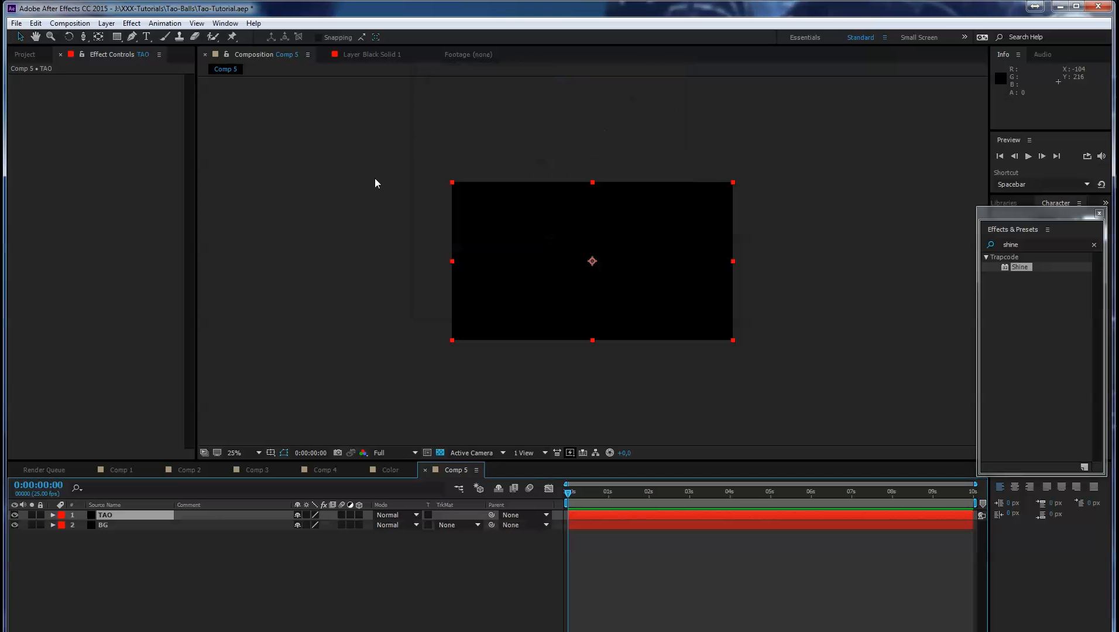
# Add a two-node camera with the 35mm preset to the composition
pyautogui.click(106, 23)
pyautogui.moveTo(128, 36)
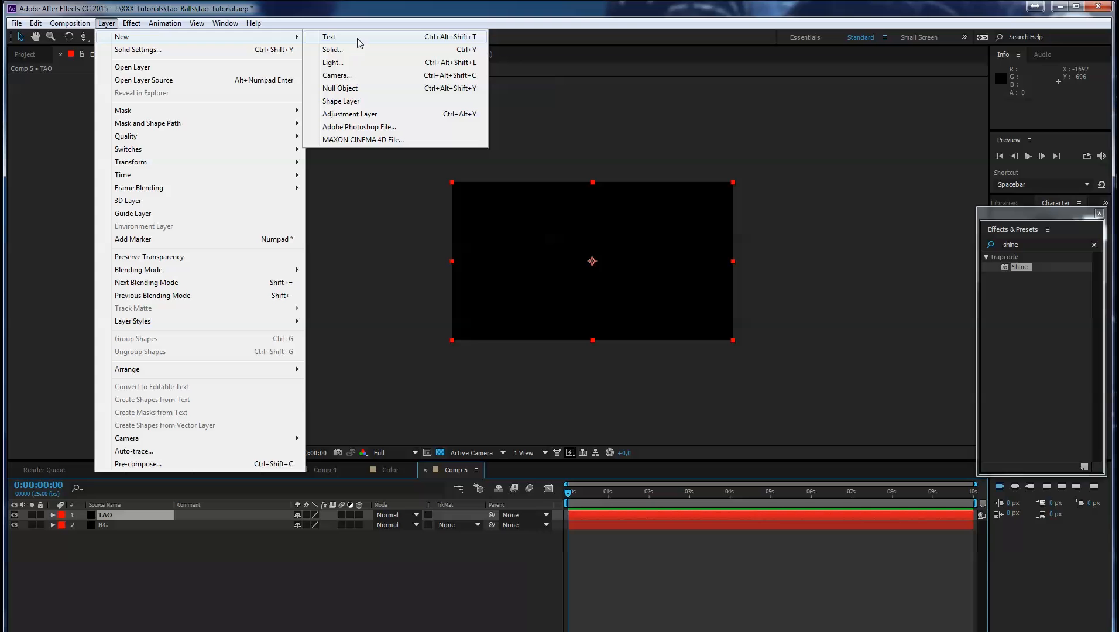
pyautogui.click(371, 73)
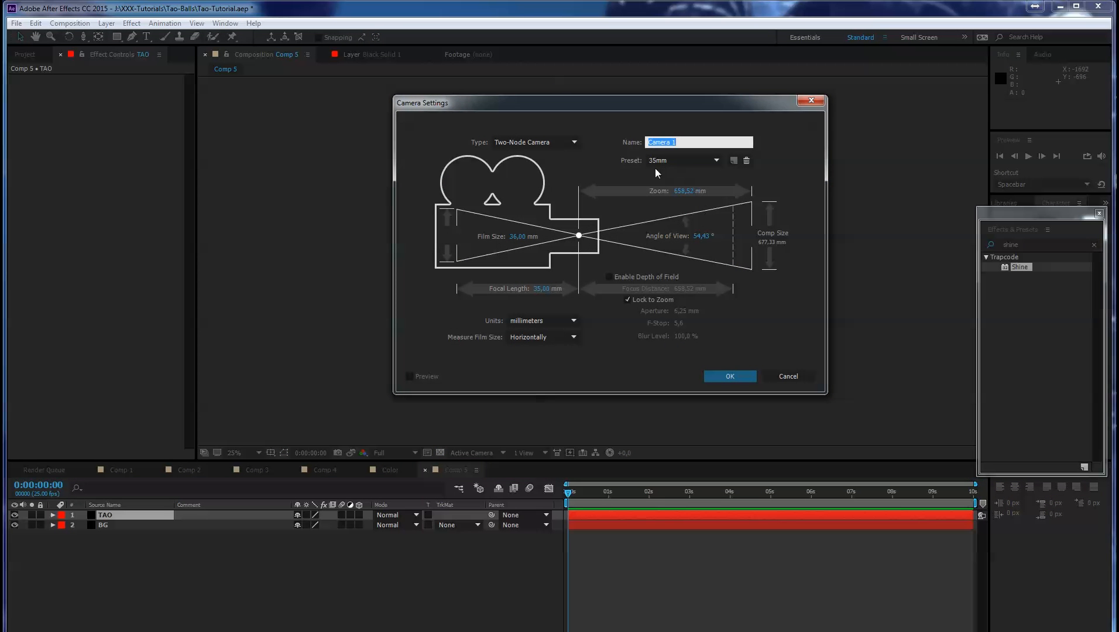
pyautogui.click(731, 377)
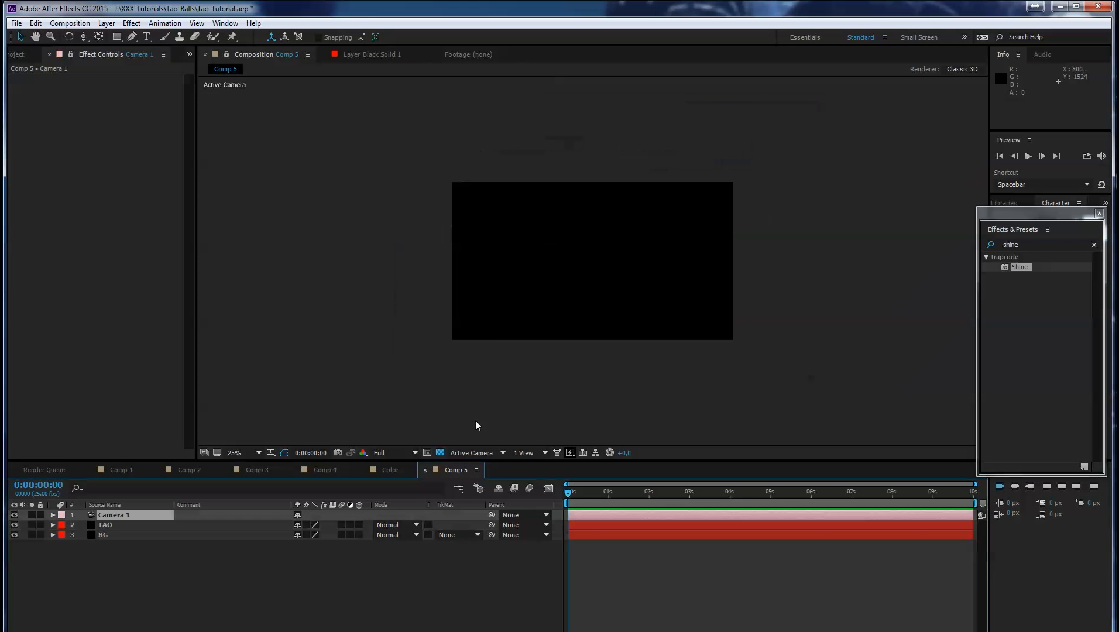
# Find the Trapcode Tao effect and apply it to the TAO layer
pyautogui.click(119, 525)
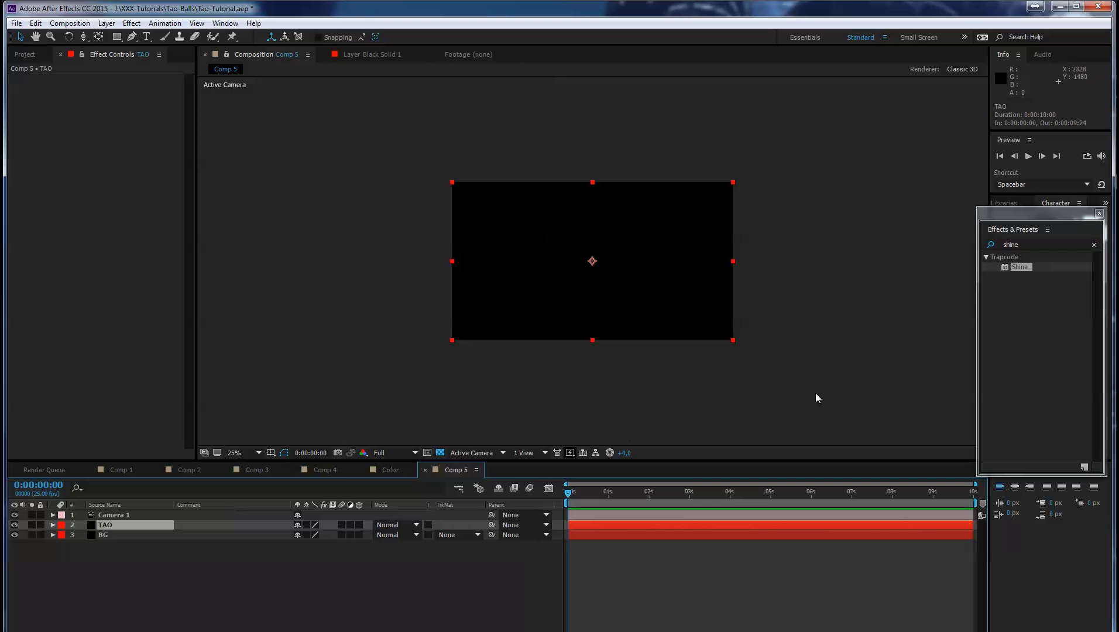
pyautogui.moveTo(1028, 244); pyautogui.dragTo(961, 246)
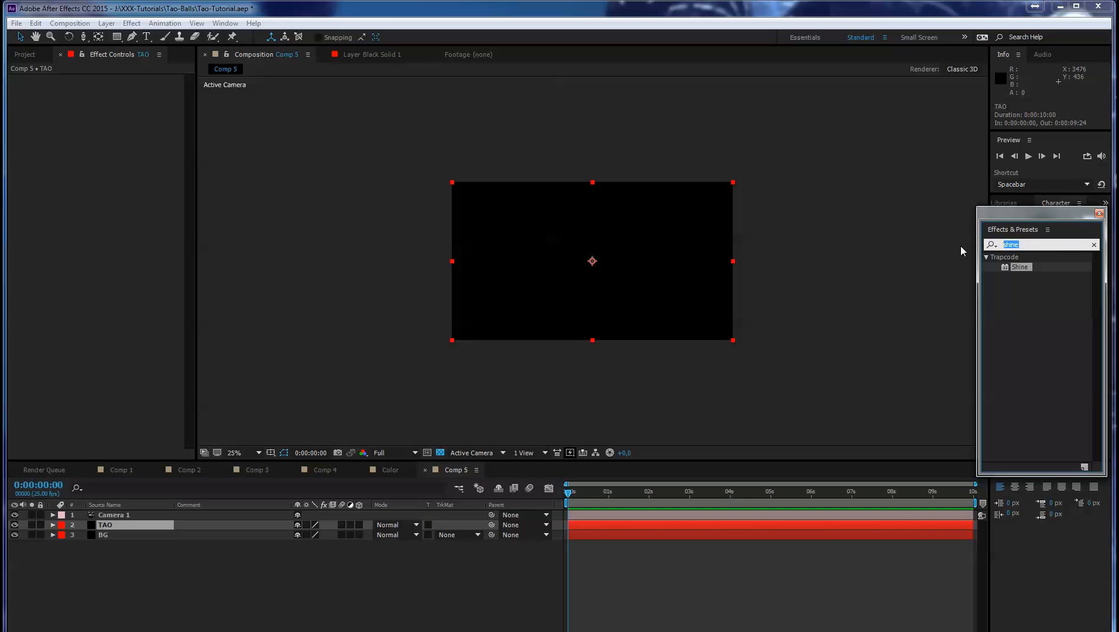
pyautogui.write('ta')
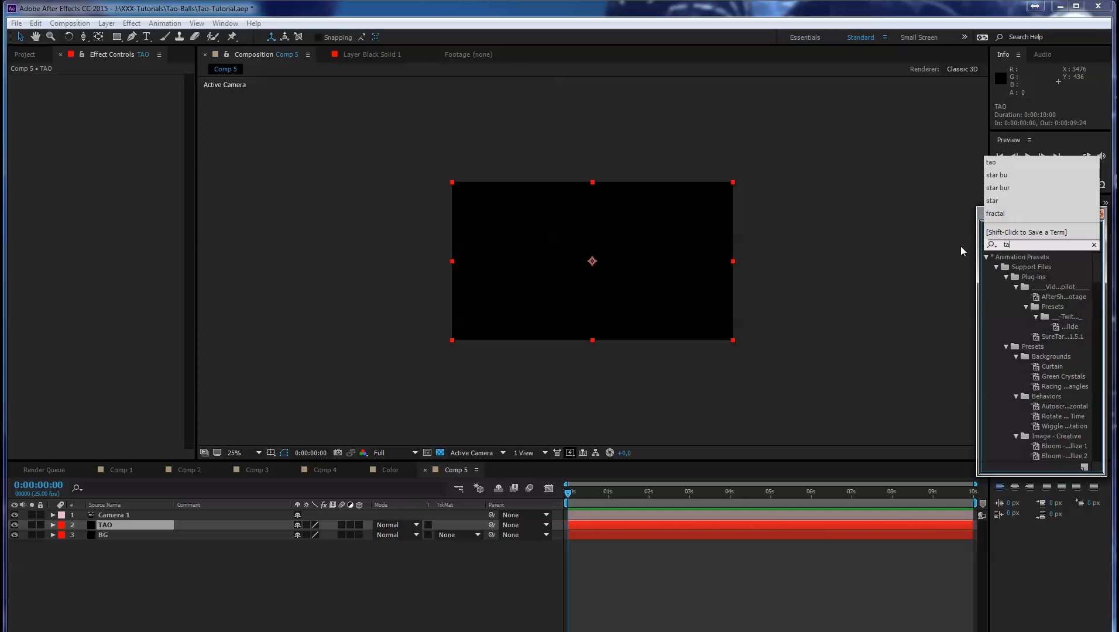
pyautogui.write('o')
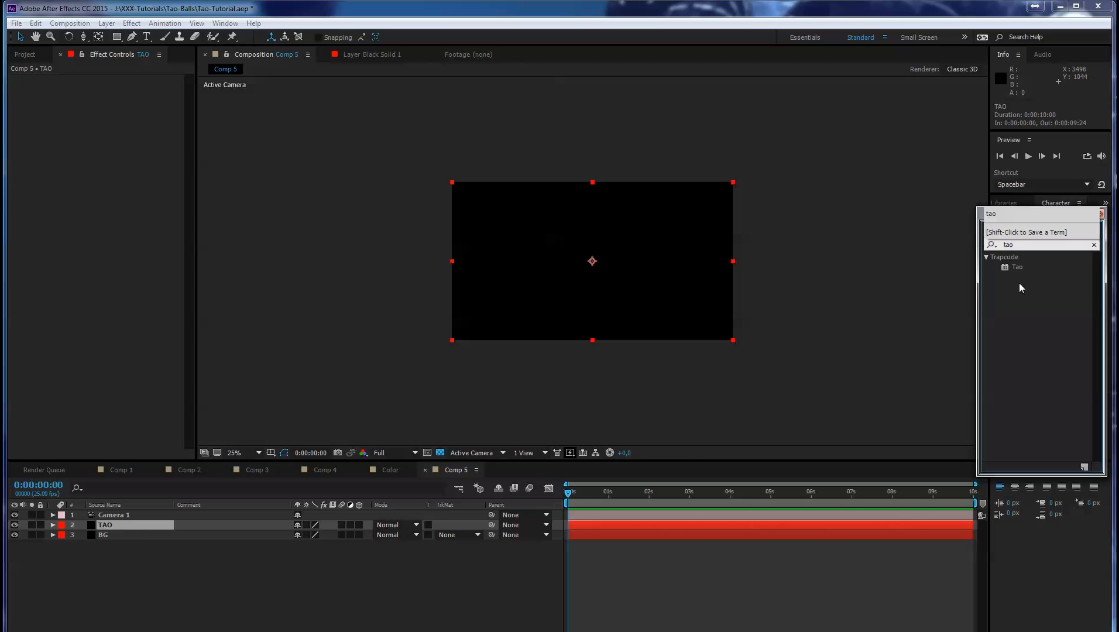
pyautogui.doubleClick(1015, 268)
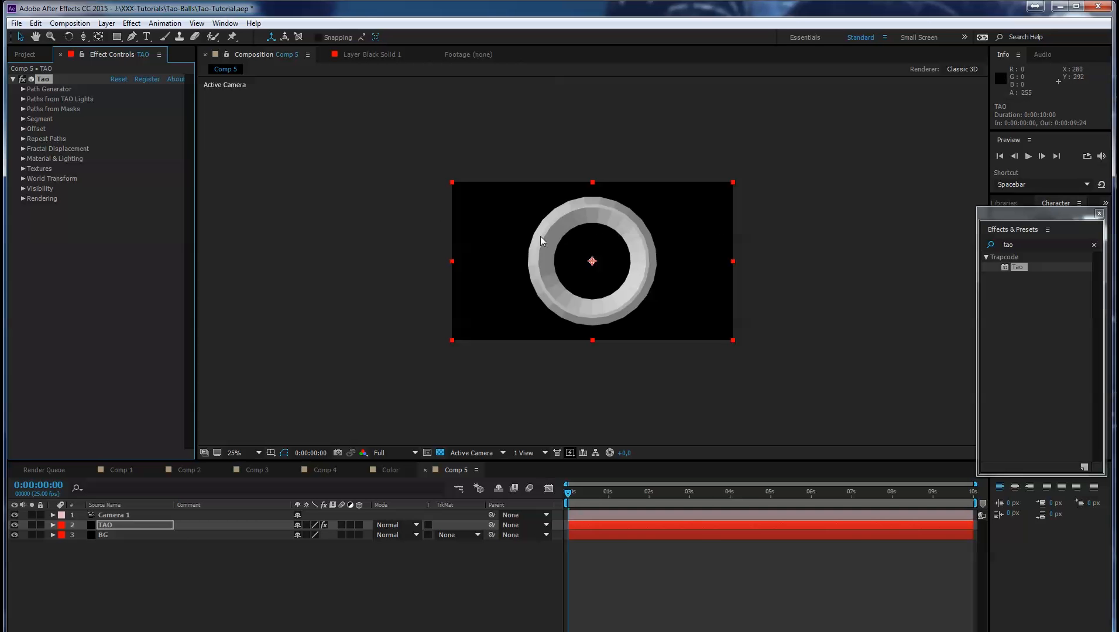
pyautogui.scroll(2, 608, 231)
pyautogui.moveTo(1027, 215); pyautogui.dragTo(1005, 171)
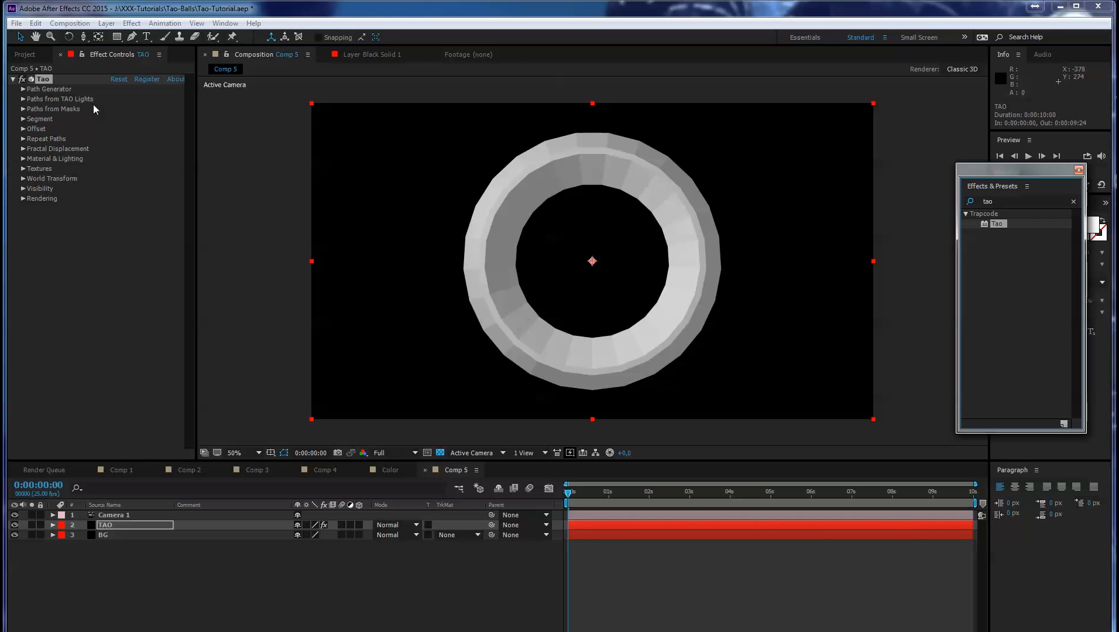
# Try the Line and Fractal shapes in Tao's path generator, and set the shape back to Circle
pyautogui.click(23, 88)
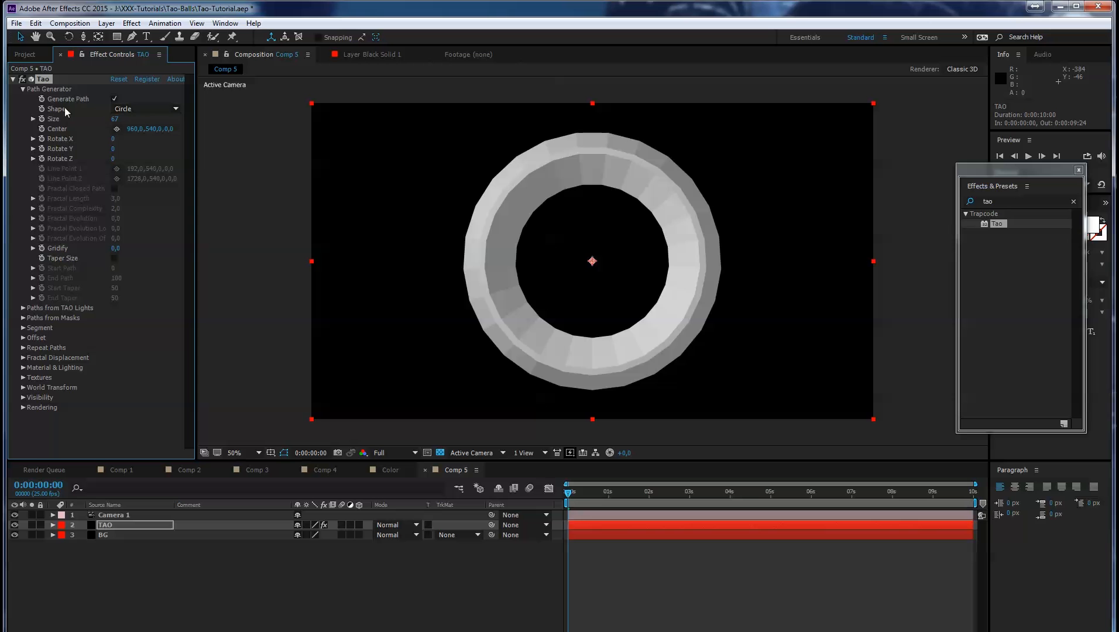
pyautogui.click(140, 110)
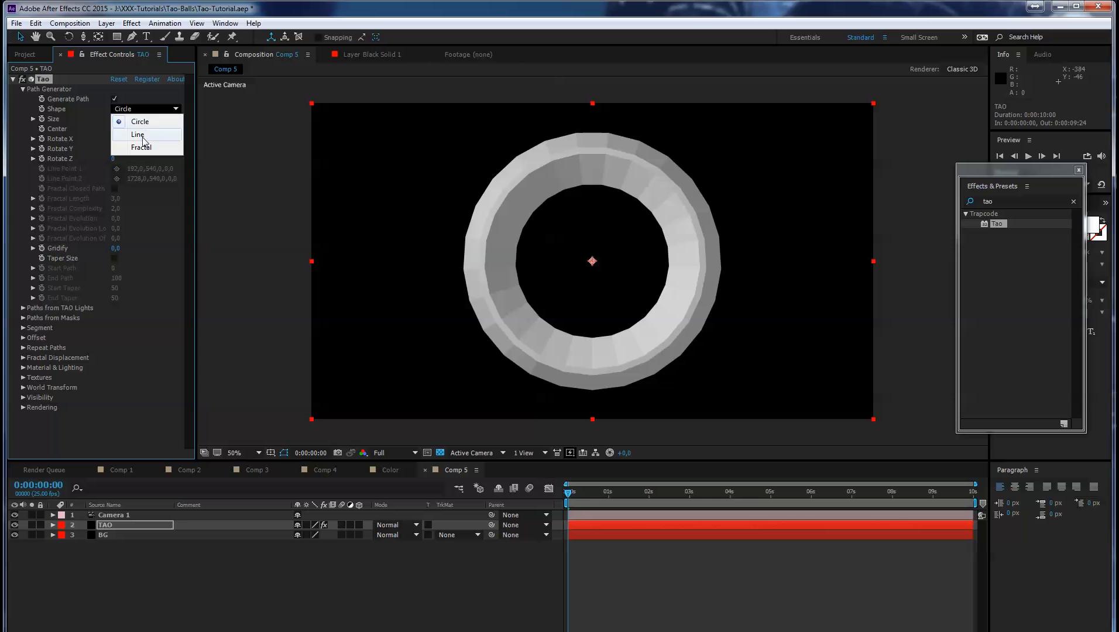
pyautogui.click(142, 136)
pyautogui.click(145, 111)
pyautogui.click(149, 147)
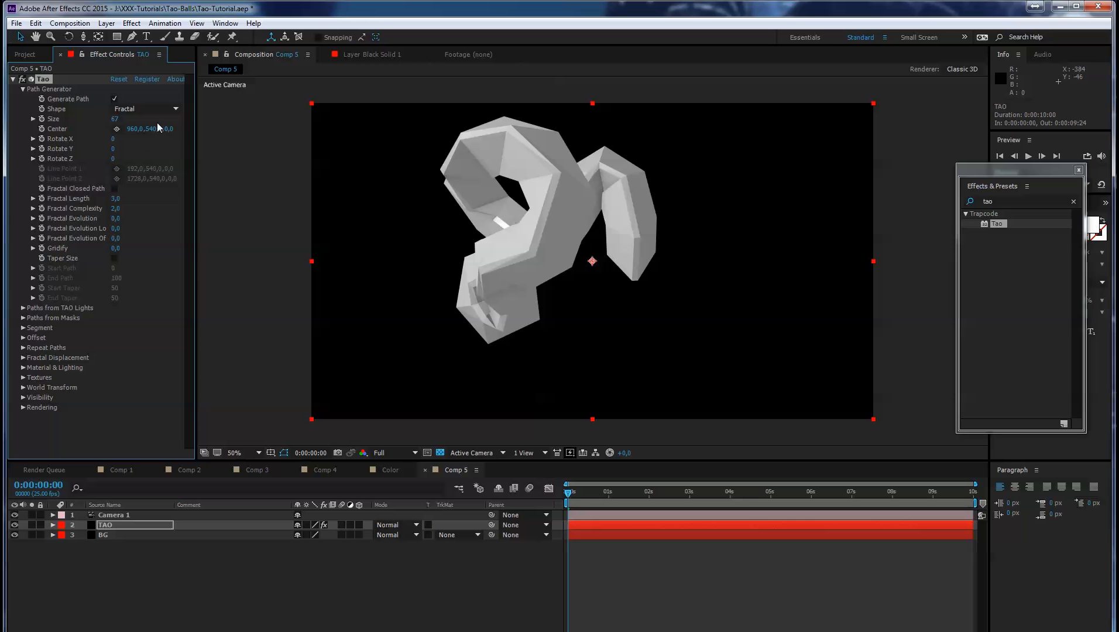
pyautogui.click(147, 109)
pyautogui.click(157, 123)
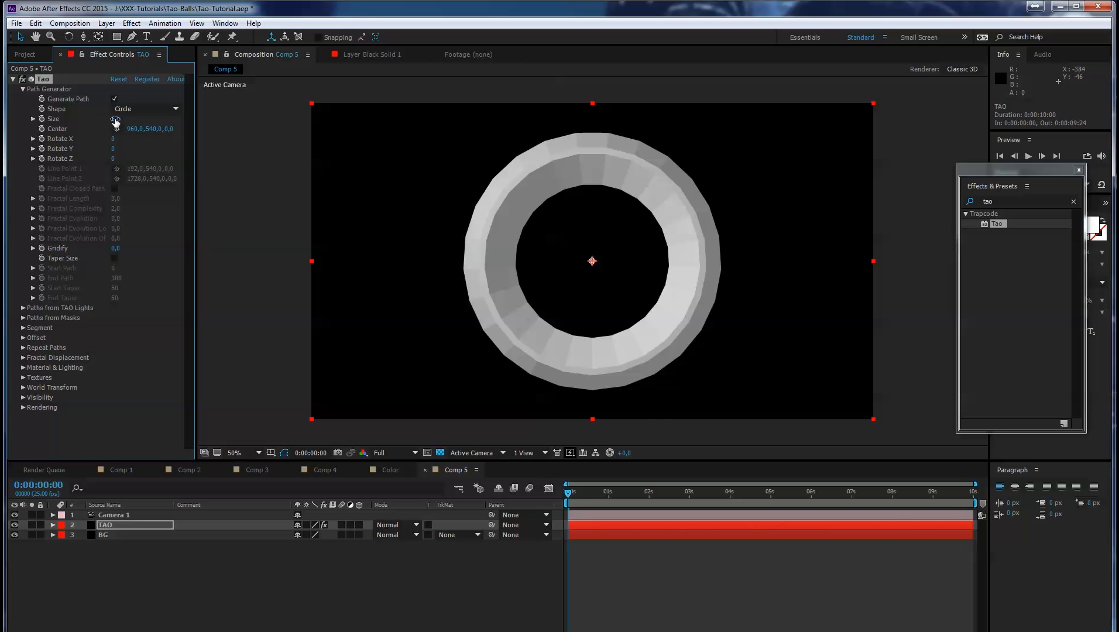
# Try a different size for the circular path in the path generator, and undo the change
pyautogui.moveTo(115, 122); pyautogui.dragTo(115, 118)
pyautogui.hotkey('ctrl', 'z')
pyautogui.click(22, 89)
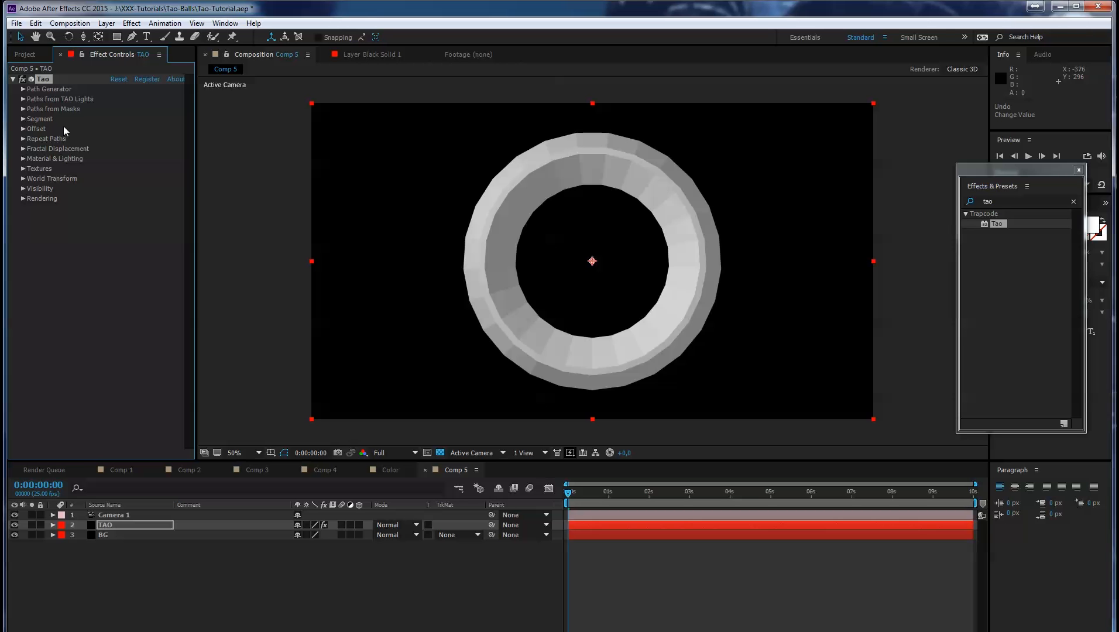
# Change Tao's segment mode to Repeat Sphere and reduce the number of segments to 5
pyautogui.click(23, 118)
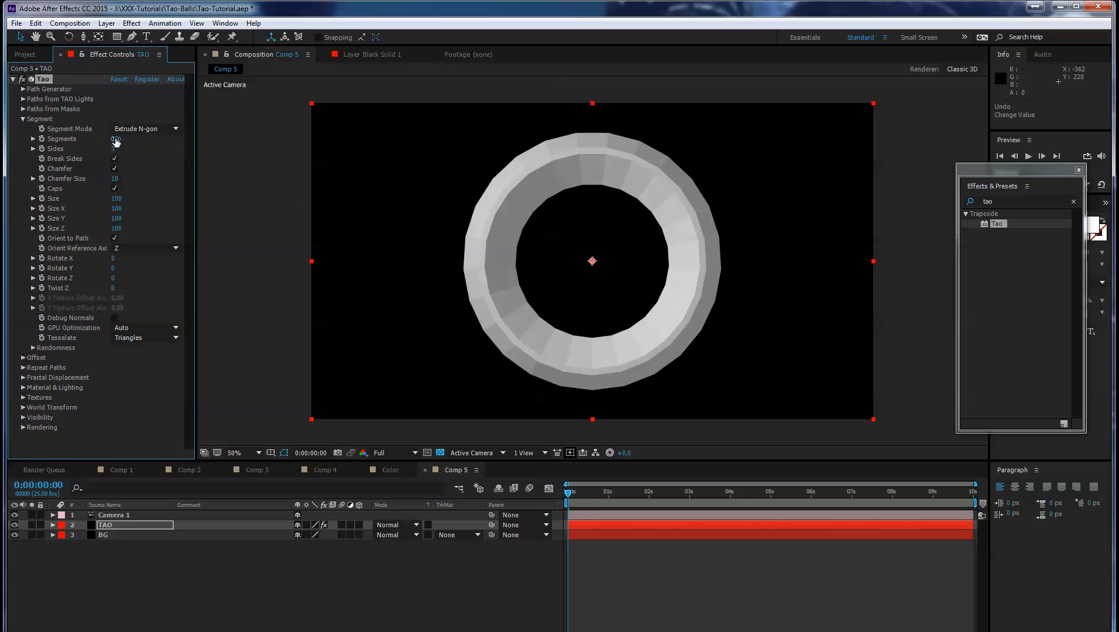
pyautogui.click(148, 128)
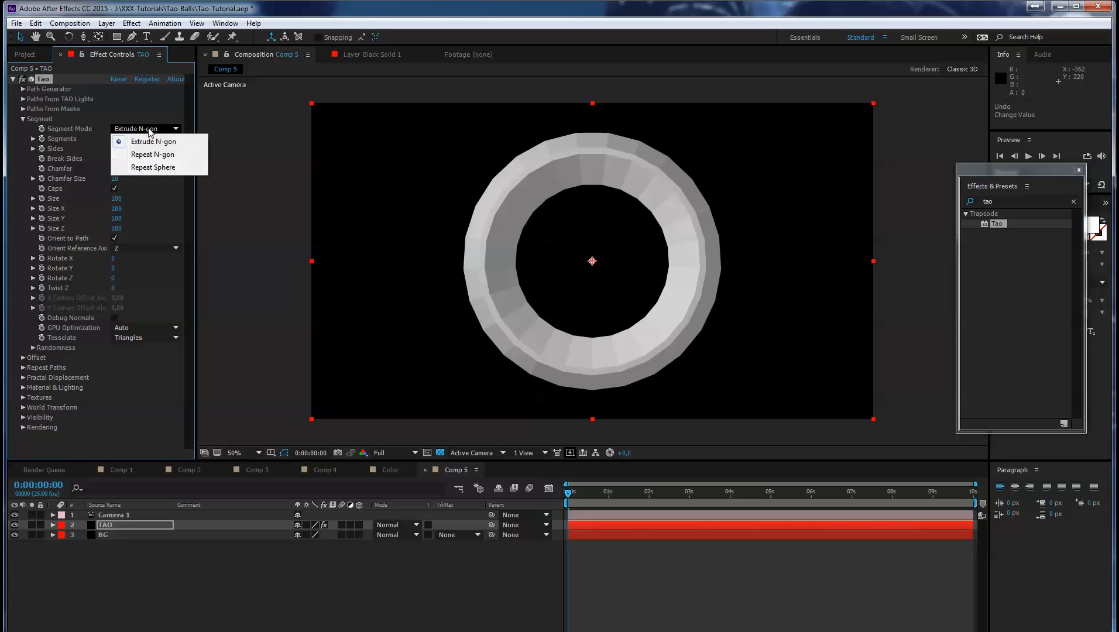
pyautogui.click(153, 167)
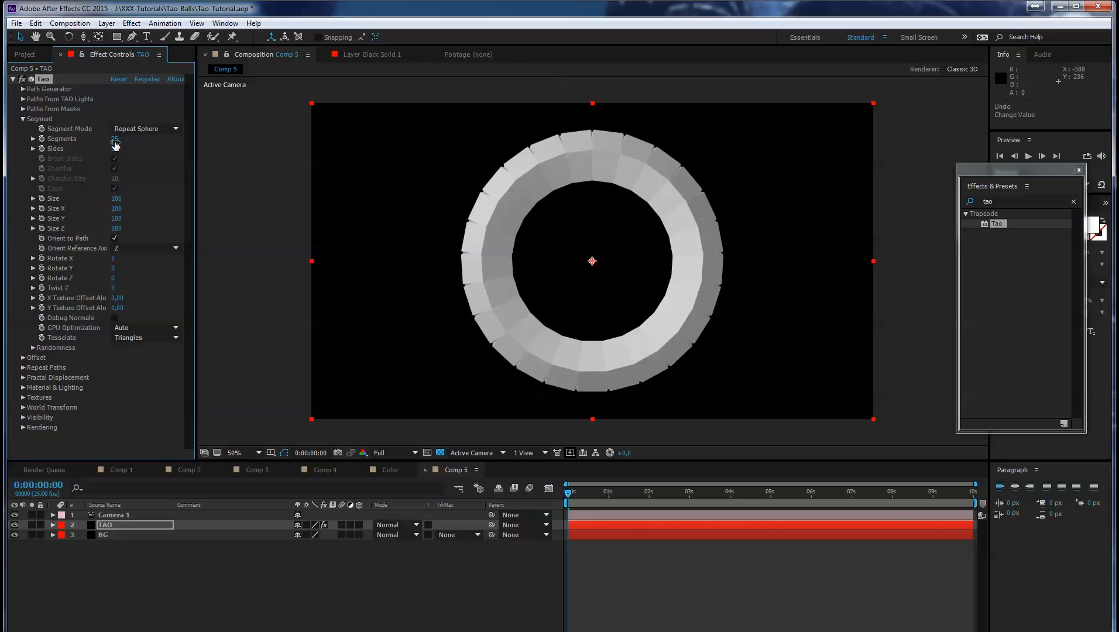
pyautogui.moveTo(114, 140); pyautogui.dragTo(102, 142)
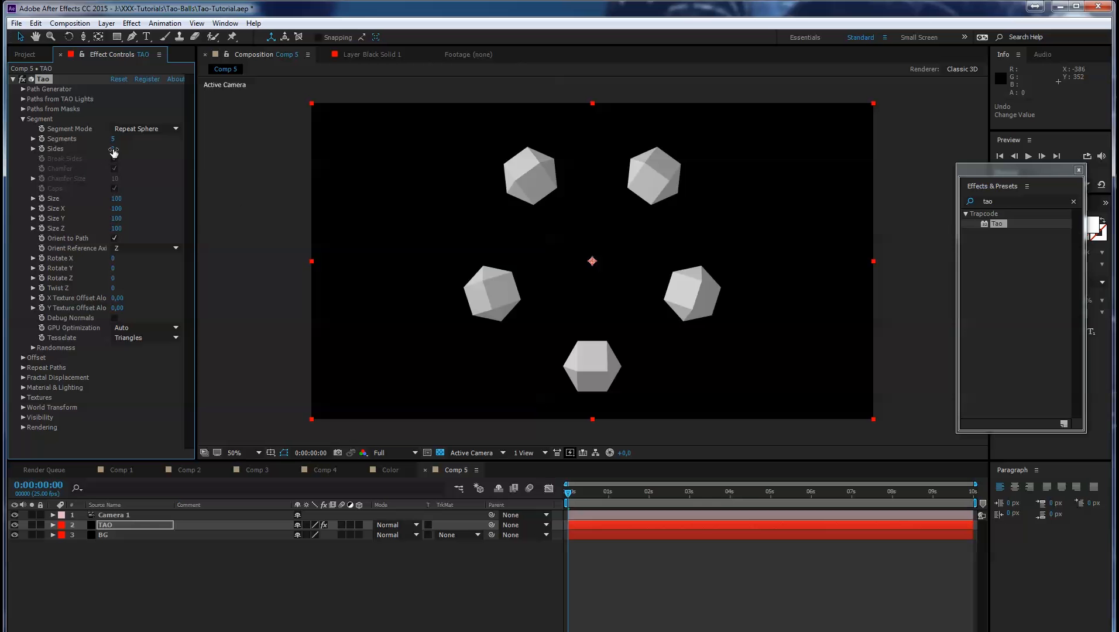
# Set Tao's number of segments to 70 and the sides of each sphere to 12
pyautogui.moveTo(114, 152); pyautogui.dragTo(221, 148)
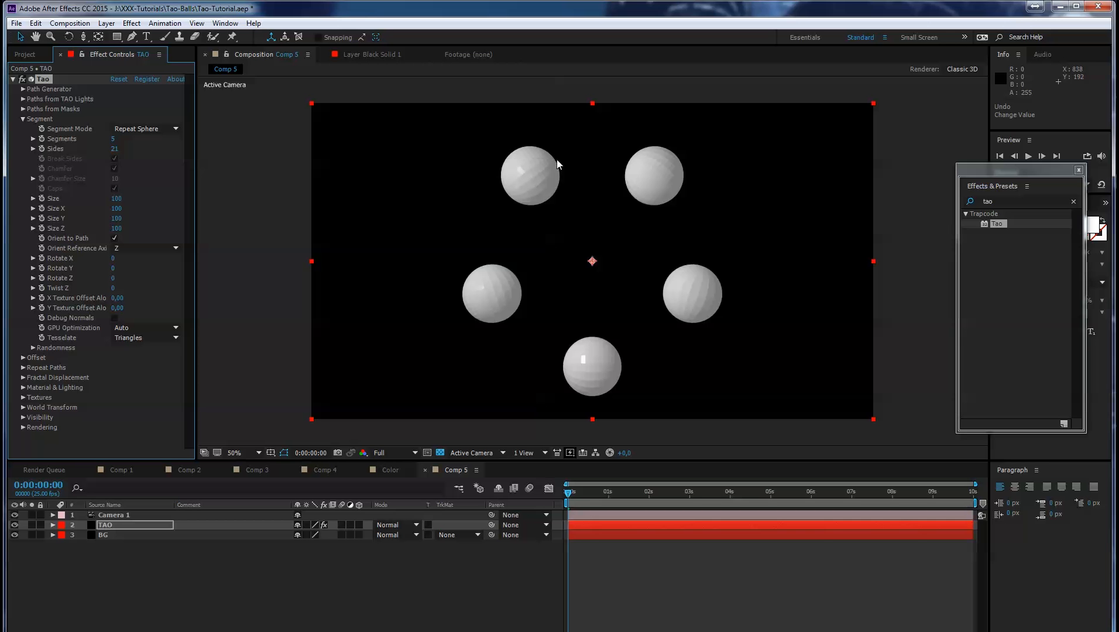
pyautogui.click(113, 140)
pyautogui.write('70')
pyautogui.press('Tab')
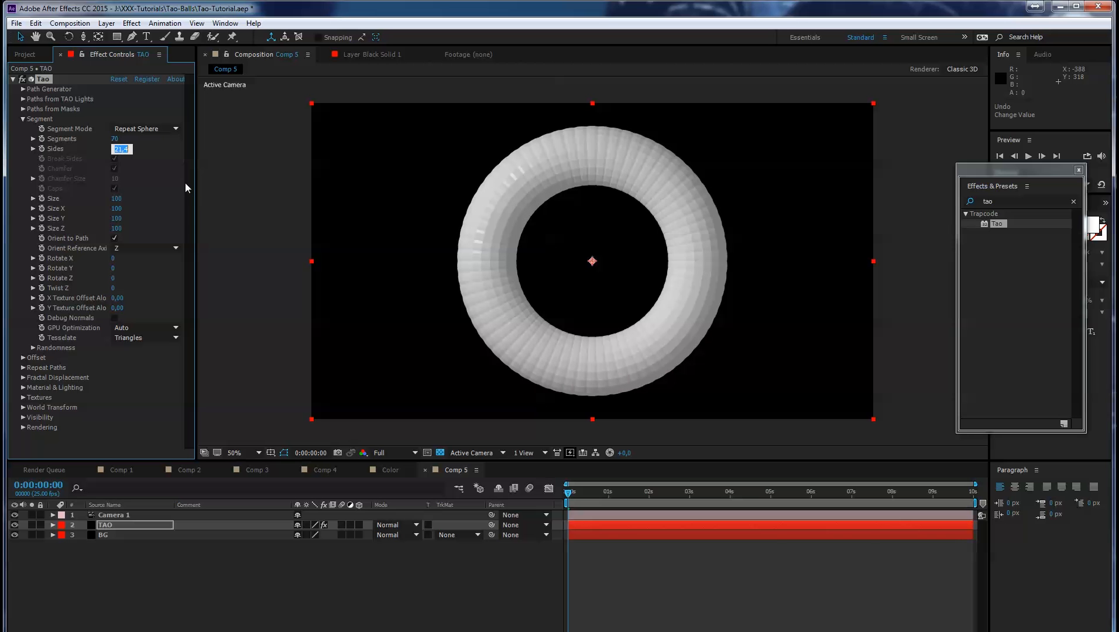
pyautogui.write('12')
pyautogui.press('Tab')
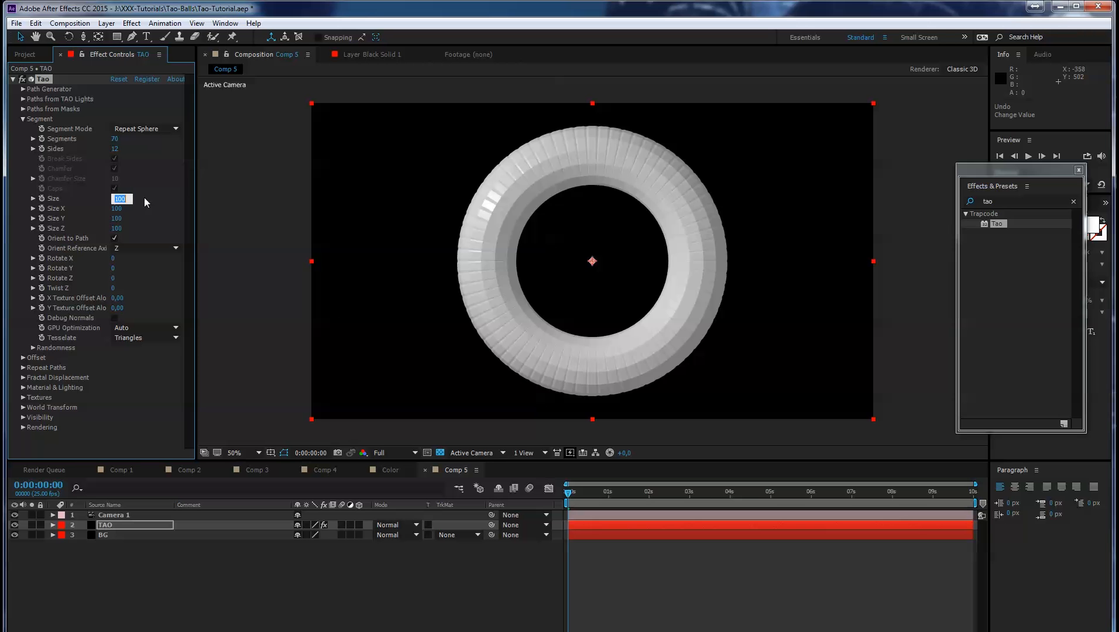
# Set the Tao segment size to 30 and Size X, Size Y and Size Z to 20 each
pyautogui.write('30')
pyautogui.press('Tab')
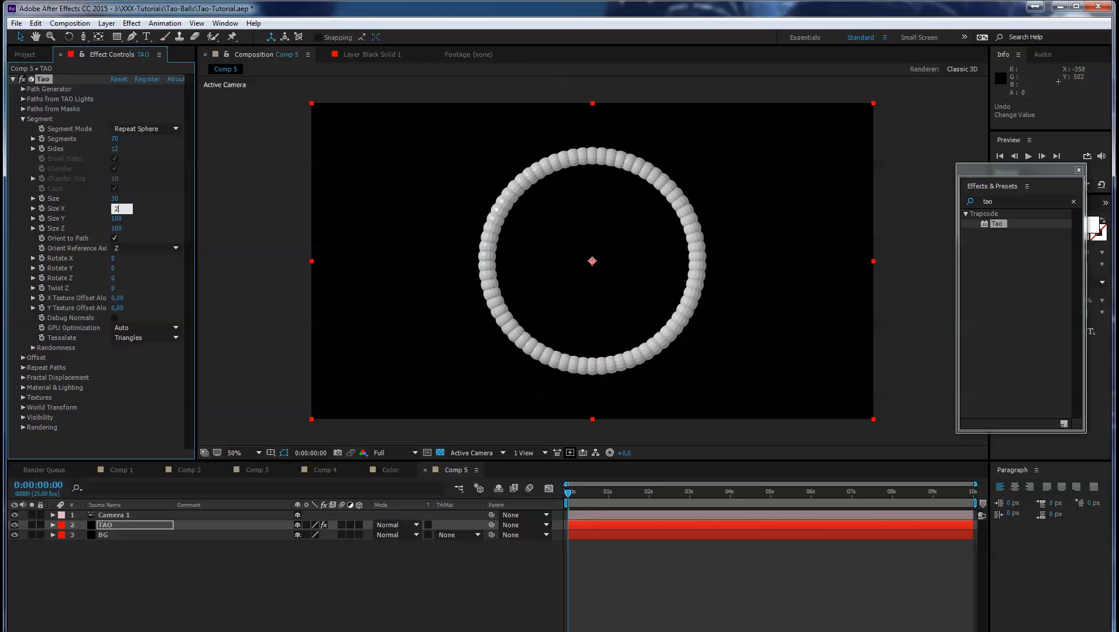
pyautogui.write('20')
pyautogui.press('Tab')
pyautogui.write('20')
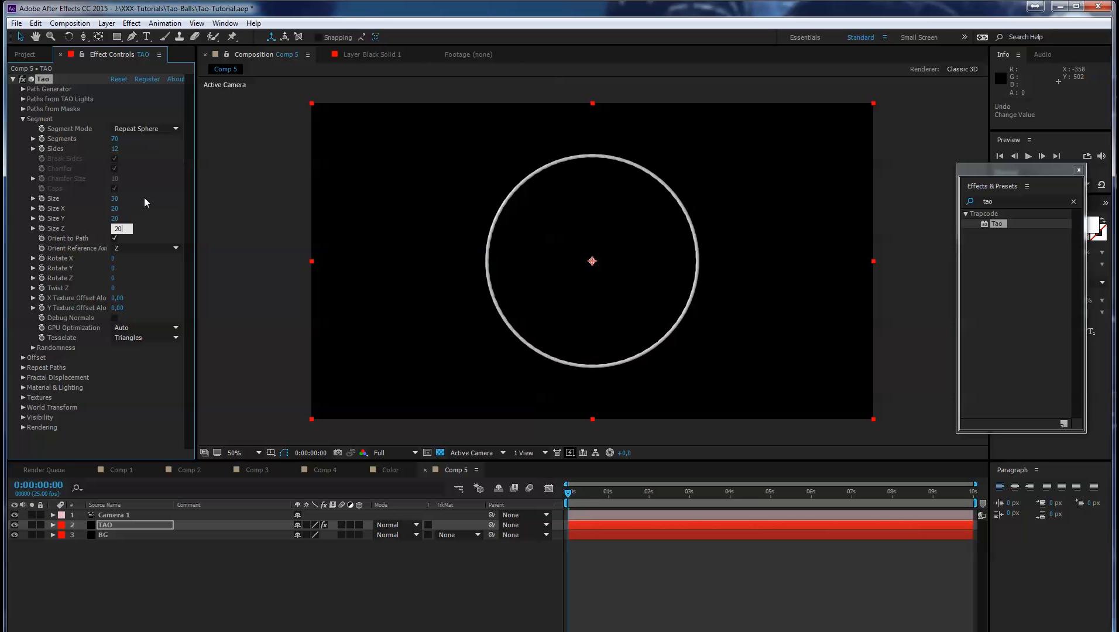
pyautogui.press('Tab')
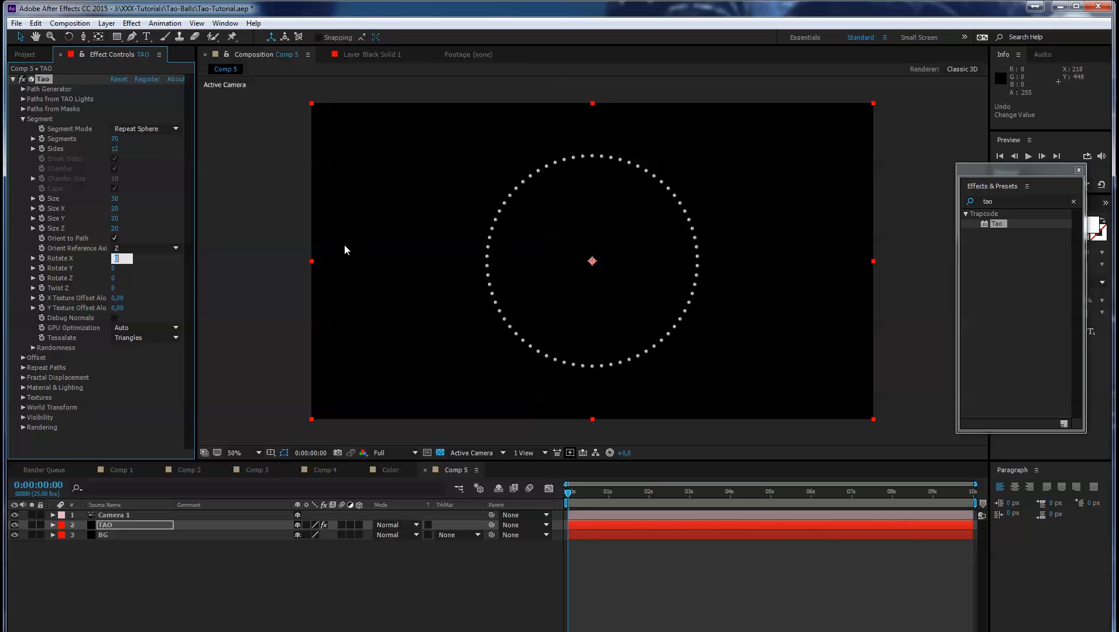
# Randomize the Tao segments with Random Pos X 560, Y 729 and Z 352, and a Random Scale of 452
pyautogui.click(32, 347)
pyautogui.click(33, 347)
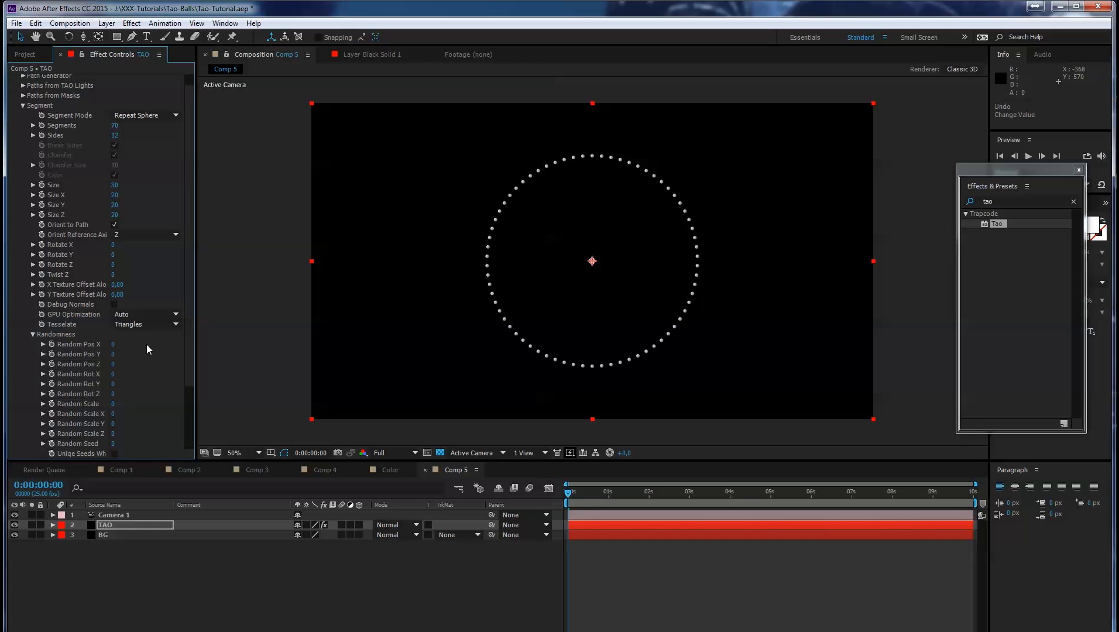
pyautogui.moveTo(113, 344); pyautogui.dragTo(522, 345)
pyautogui.moveTo(134, 364); pyautogui.dragTo(311, 357)
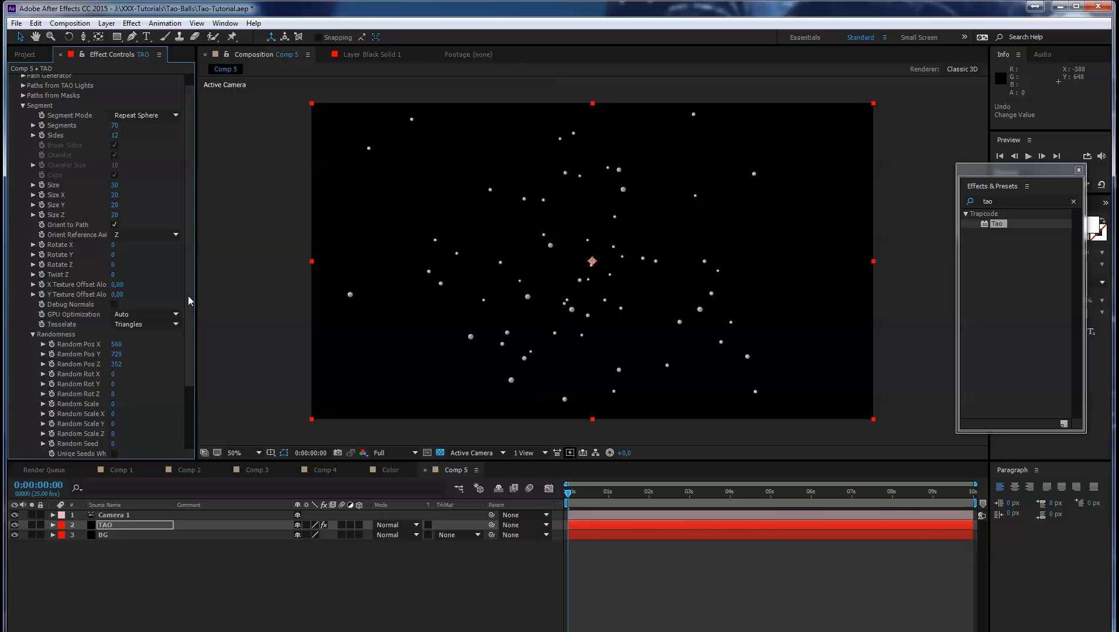
pyautogui.scroll(-3, 188, 296)
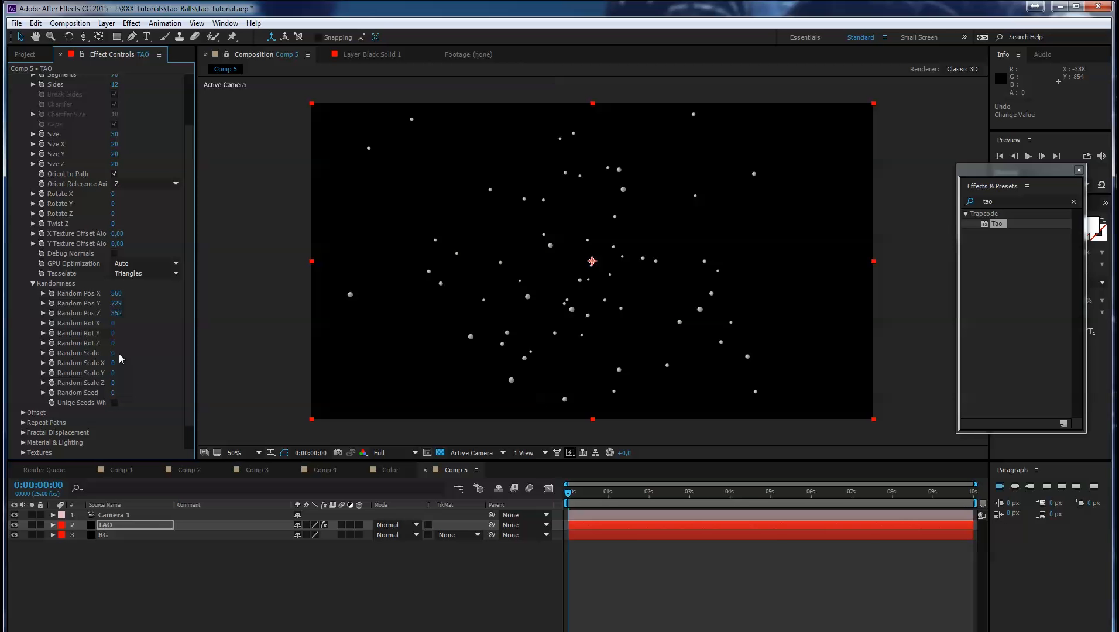
pyautogui.moveTo(113, 353); pyautogui.dragTo(369, 345)
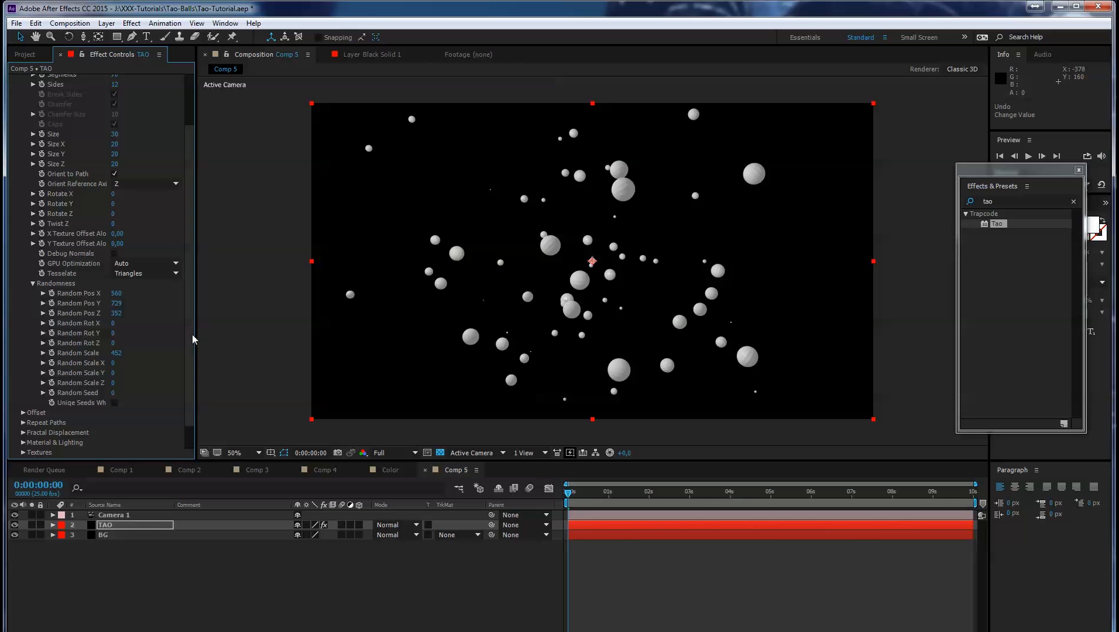
# Increase the number of Tao segments to 1125 and collapse the Segment settings
pyautogui.scroll(3, 194, 310)
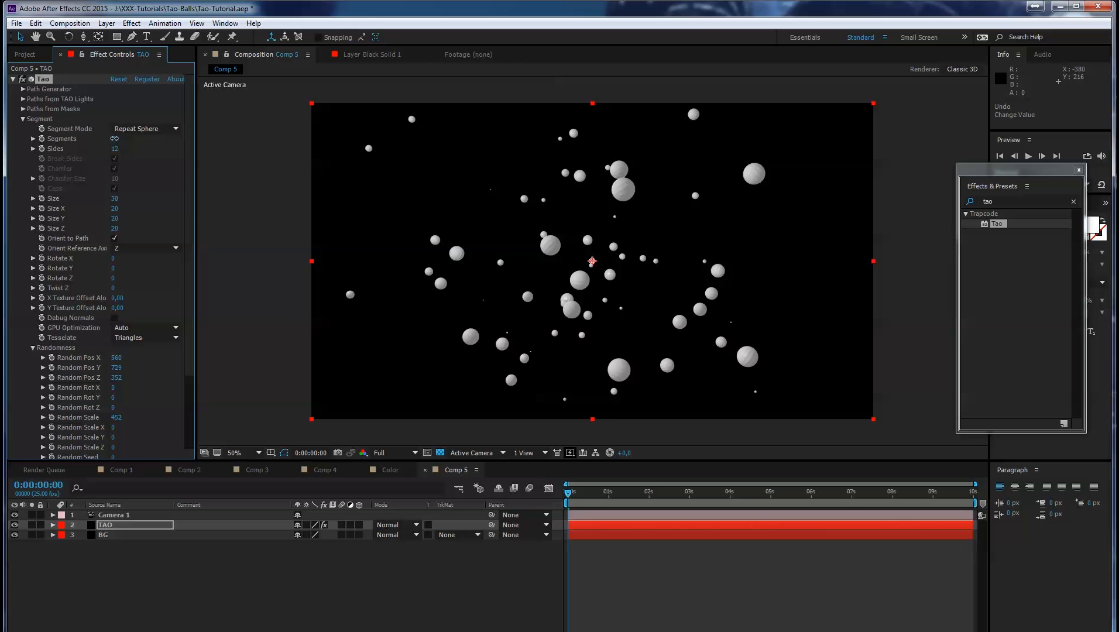
pyautogui.moveTo(115, 139); pyautogui.dragTo(527, 148)
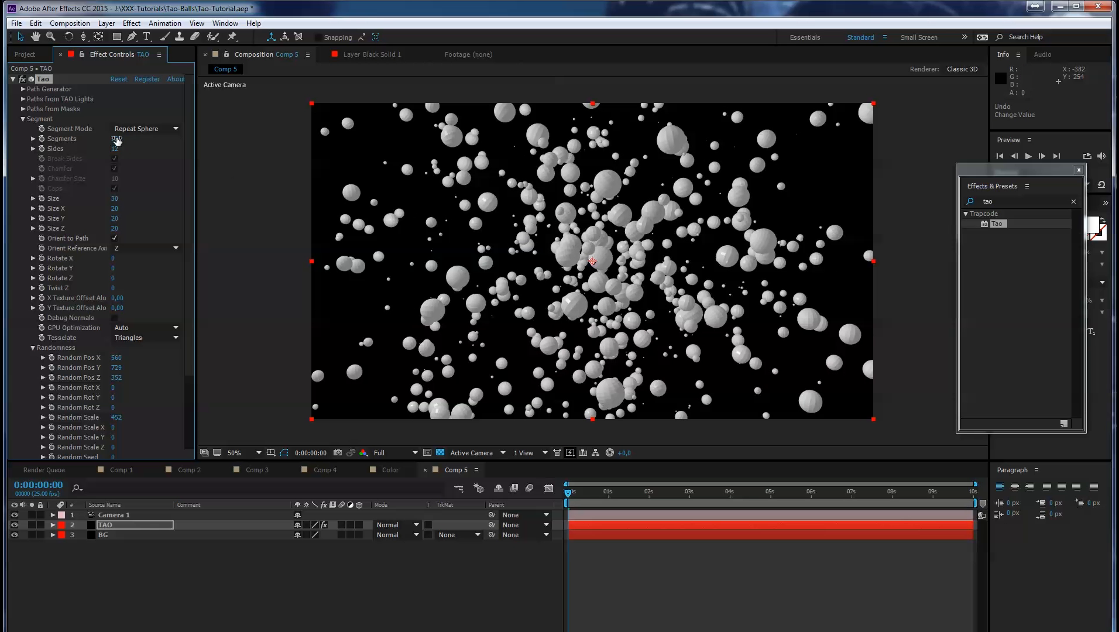
pyautogui.moveTo(116, 140); pyautogui.dragTo(337, 127)
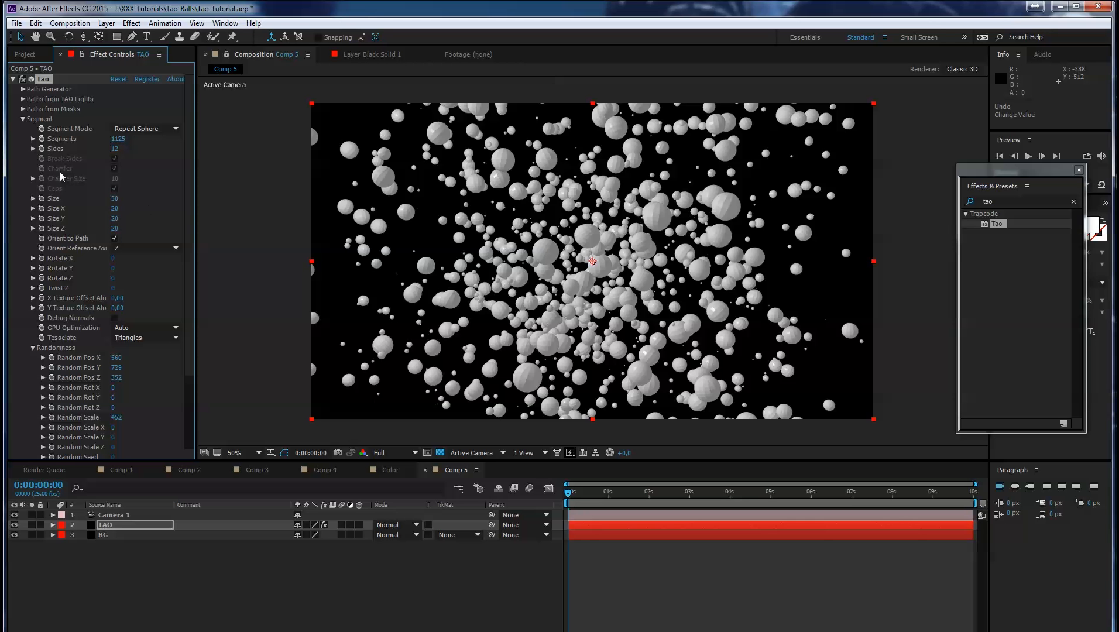
pyautogui.click(22, 119)
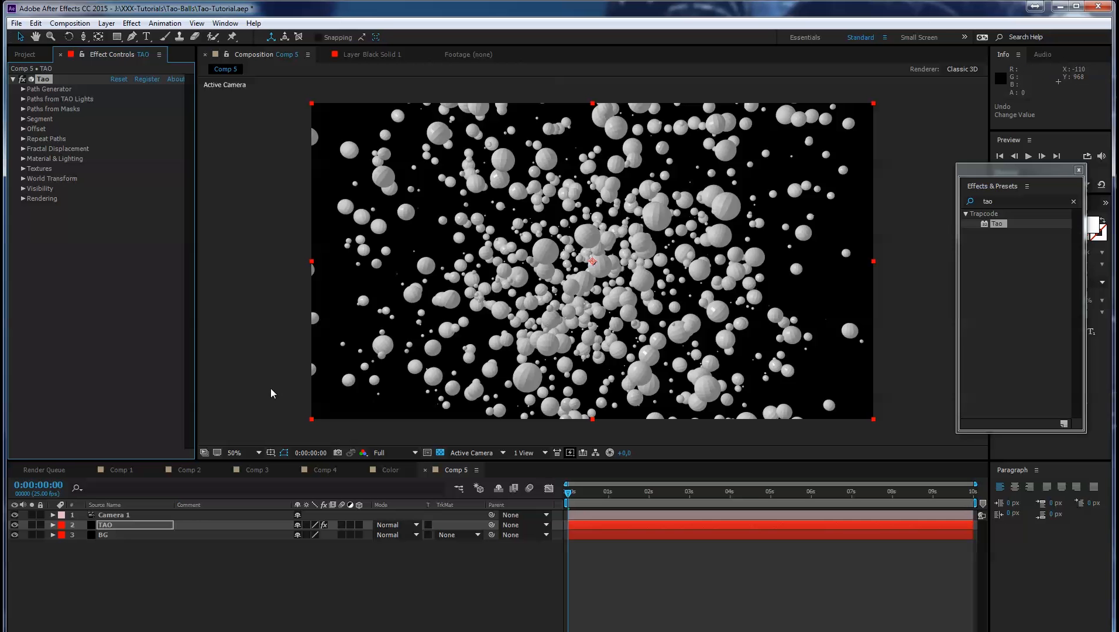
# Shift Camera 1 sideways and vertically with the Track XY Camera tool to about position 574, 388, -1866.7
pyautogui.click(120, 515)
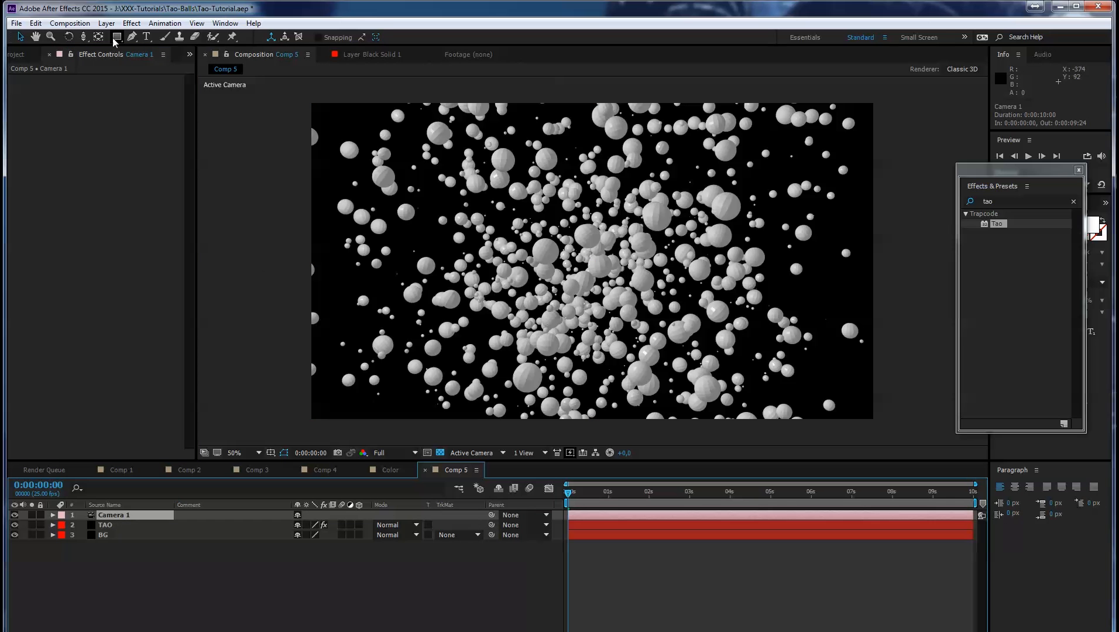
pyautogui.click(83, 37)
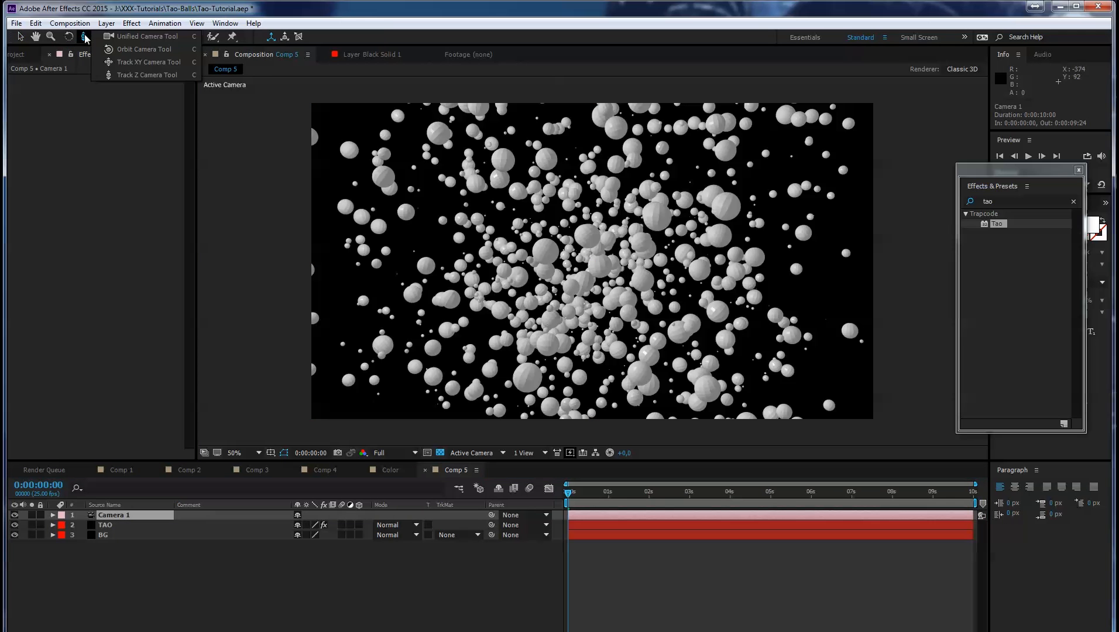
pyautogui.click(127, 63)
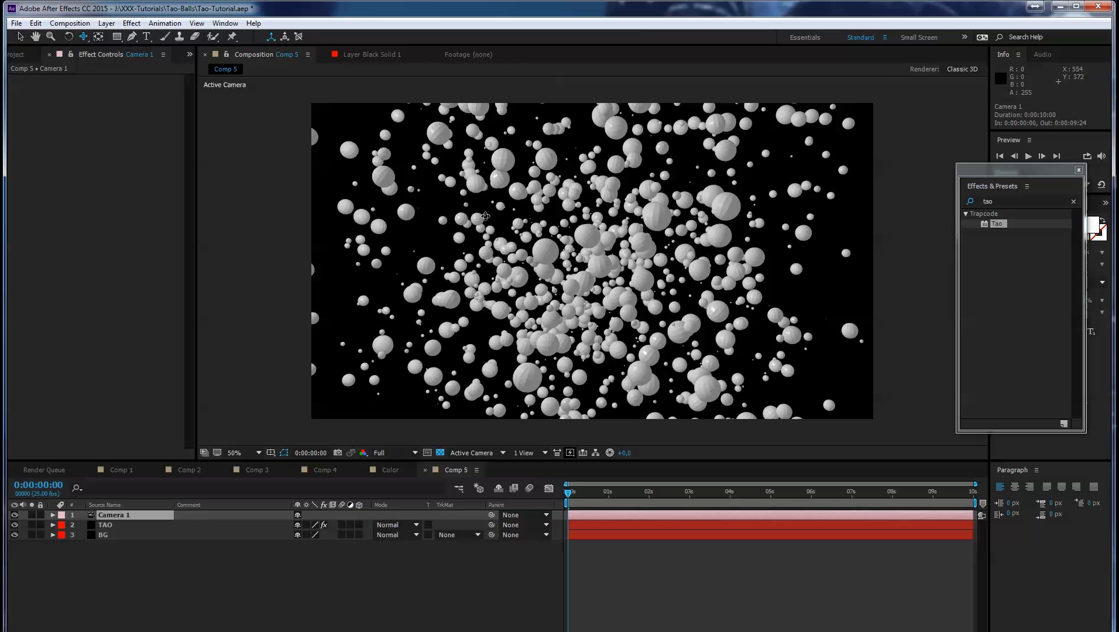
pyautogui.moveTo(566, 245); pyautogui.dragTo(680, 291)
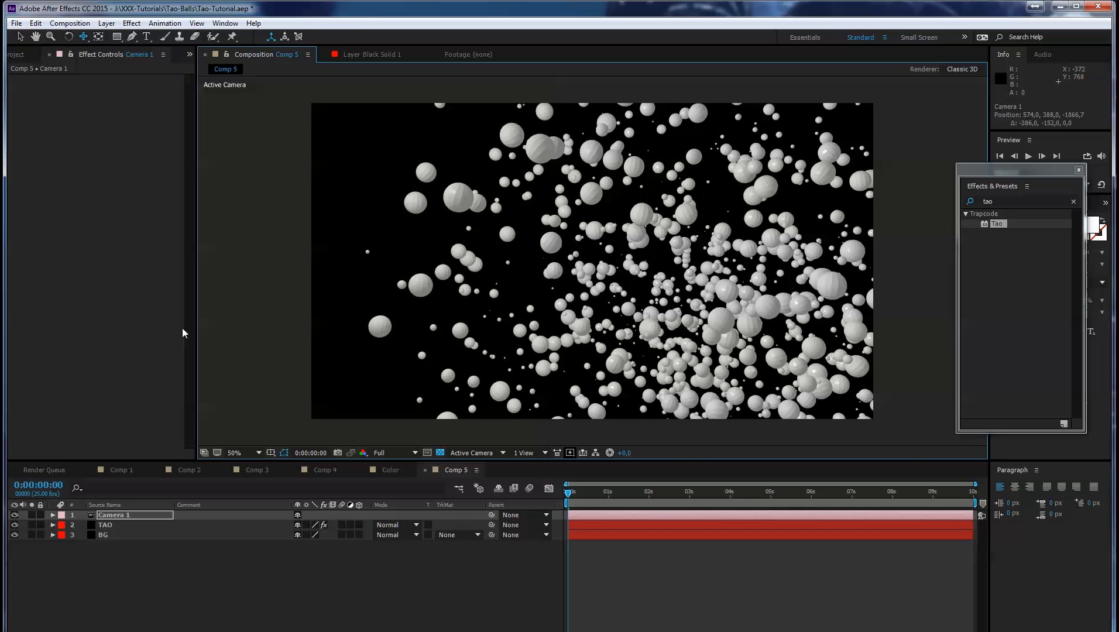
# Add a white Point light at 100% intensity with Inverse Square Clamped falloff and shadow casting
pyautogui.click(107, 23)
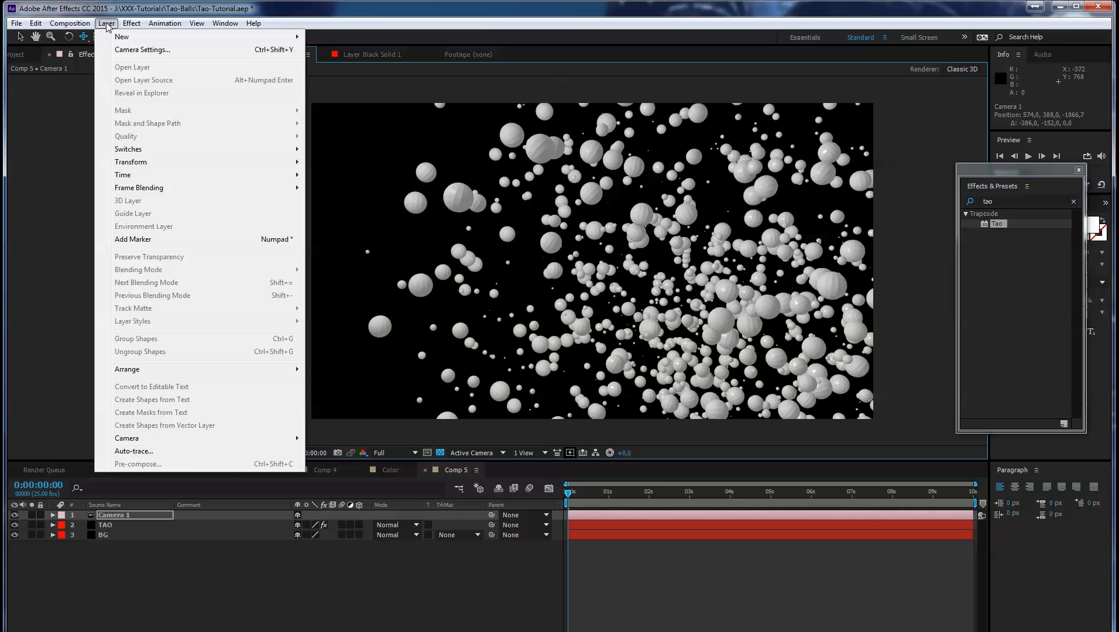
pyautogui.moveTo(116, 39)
pyautogui.click(343, 67)
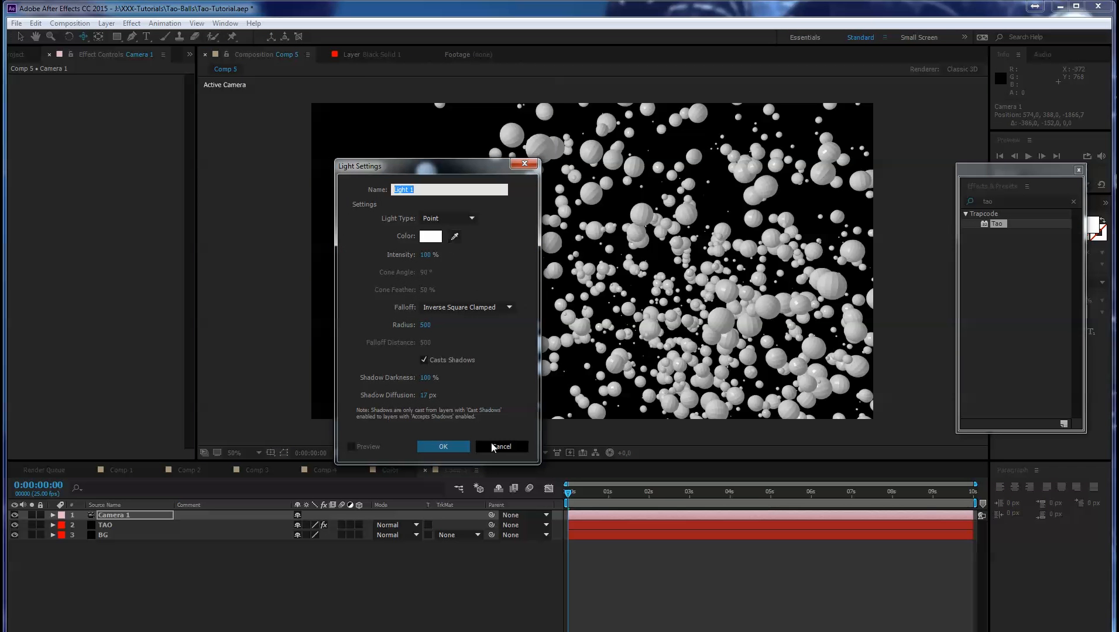
pyautogui.click(445, 446)
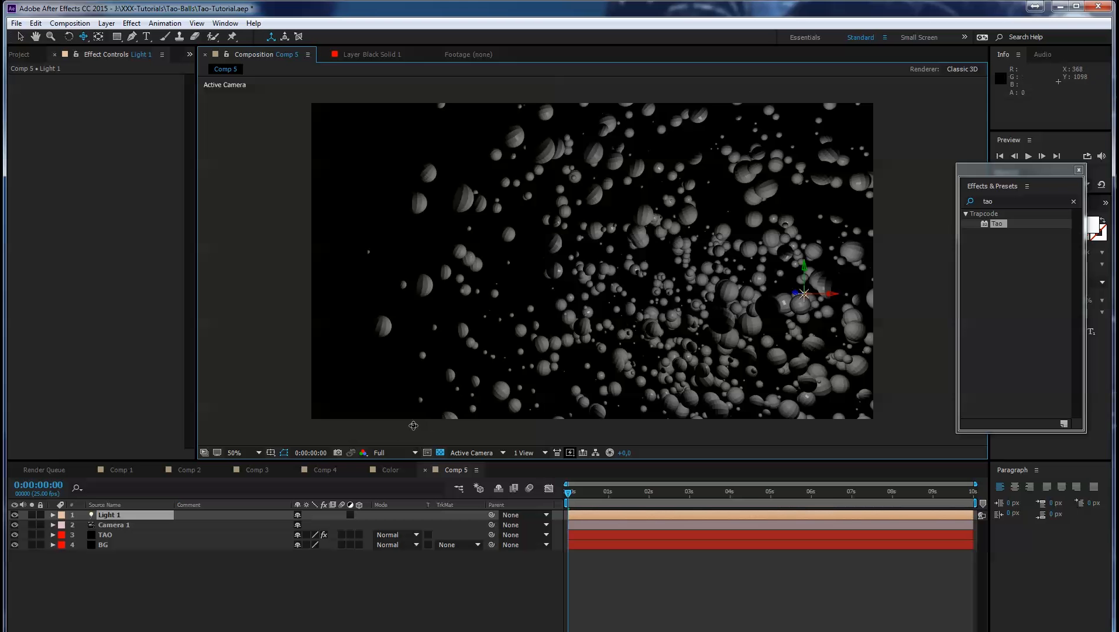
# In the Left view, move Light 1 along its Z axis into the middle of the sphere cloud, to about Z -14.7
pyautogui.click(451, 454)
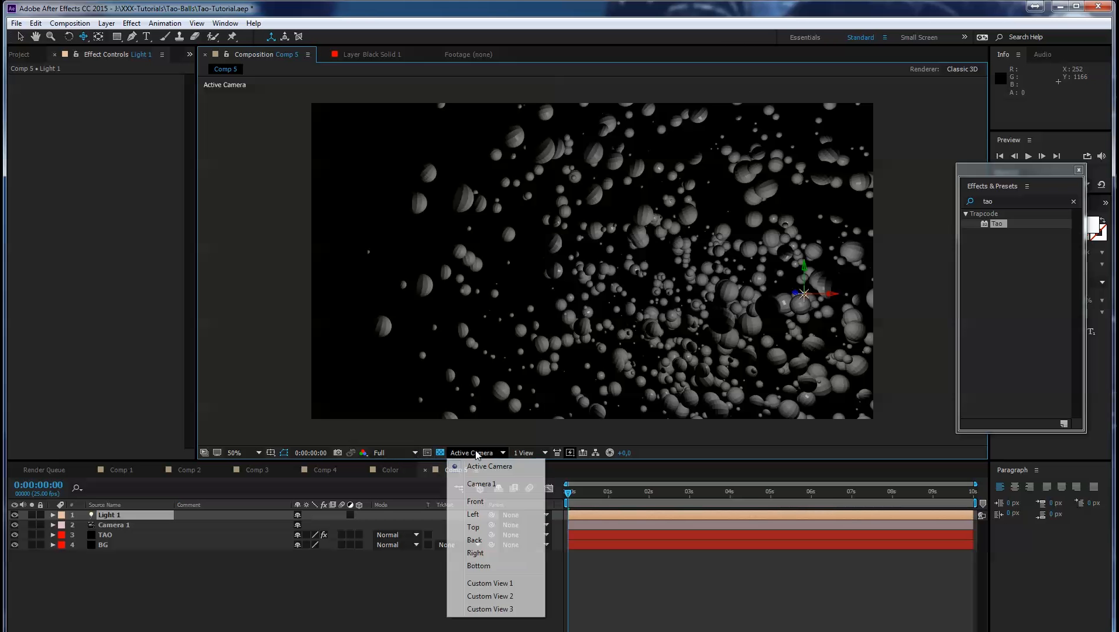
pyautogui.click(473, 514)
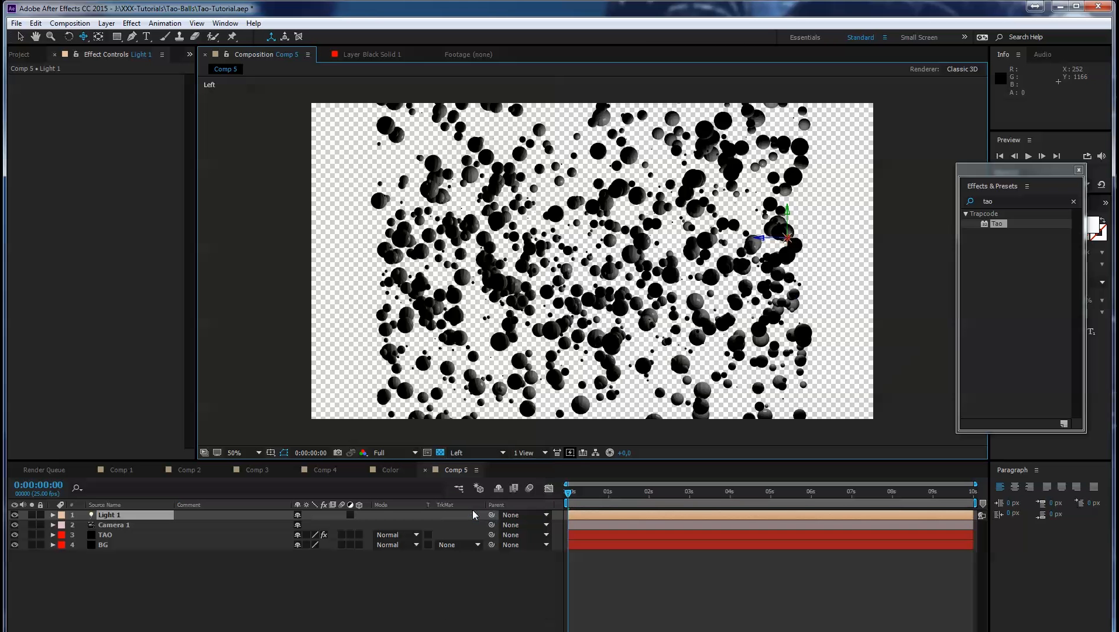
pyautogui.moveTo(567, 272); pyautogui.dragTo(472, 250)
pyautogui.press(',')
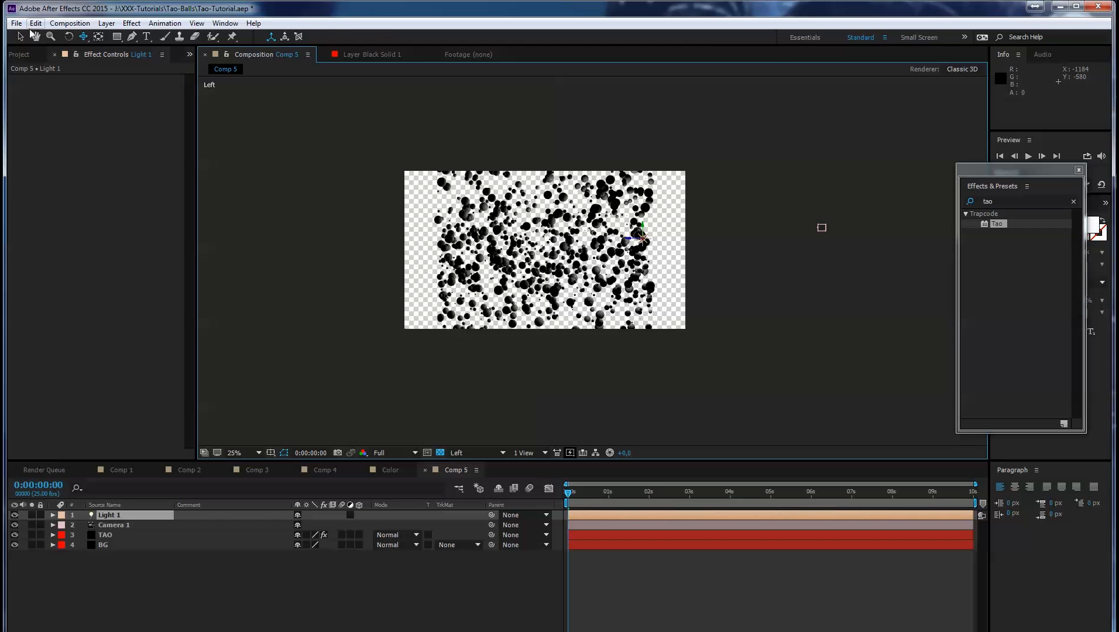
pyautogui.press('v')
pyautogui.click(821, 228)
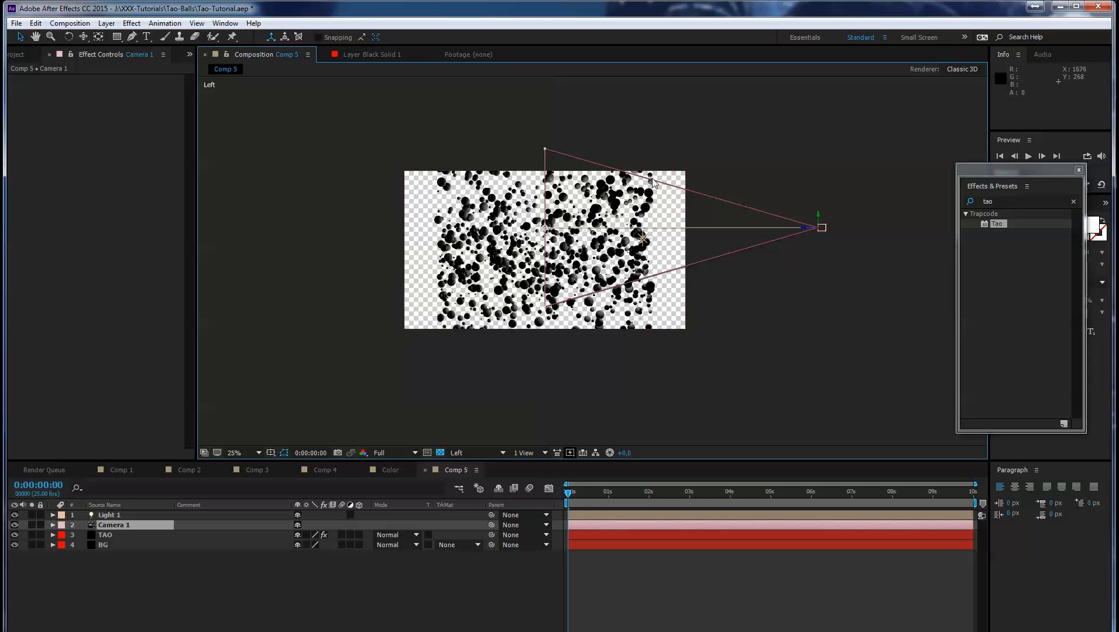
pyautogui.click(642, 239)
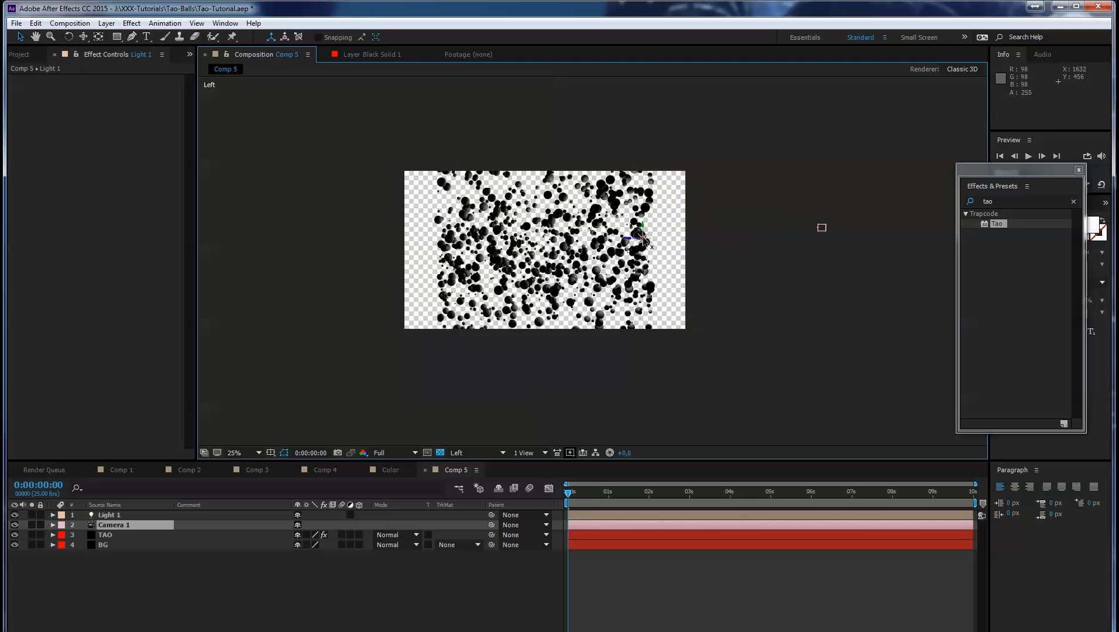
pyautogui.moveTo(644, 242); pyautogui.dragTo(542, 243)
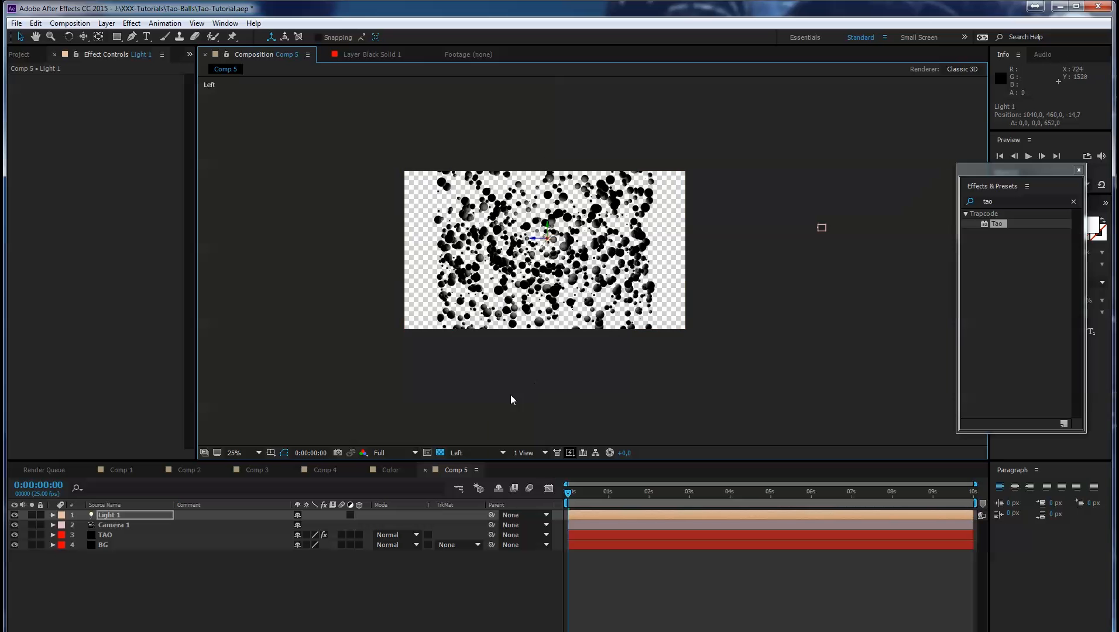
# Check the light and camera placement from the Top view, and return to the Active Camera view at 50% magnification
pyautogui.click(470, 456)
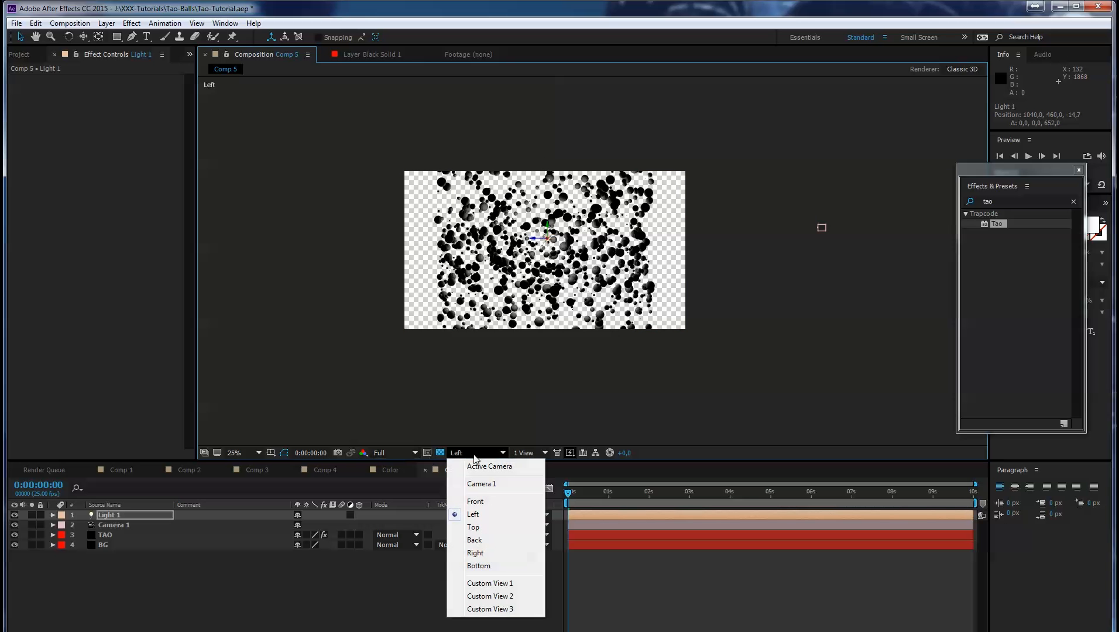
pyautogui.click(489, 528)
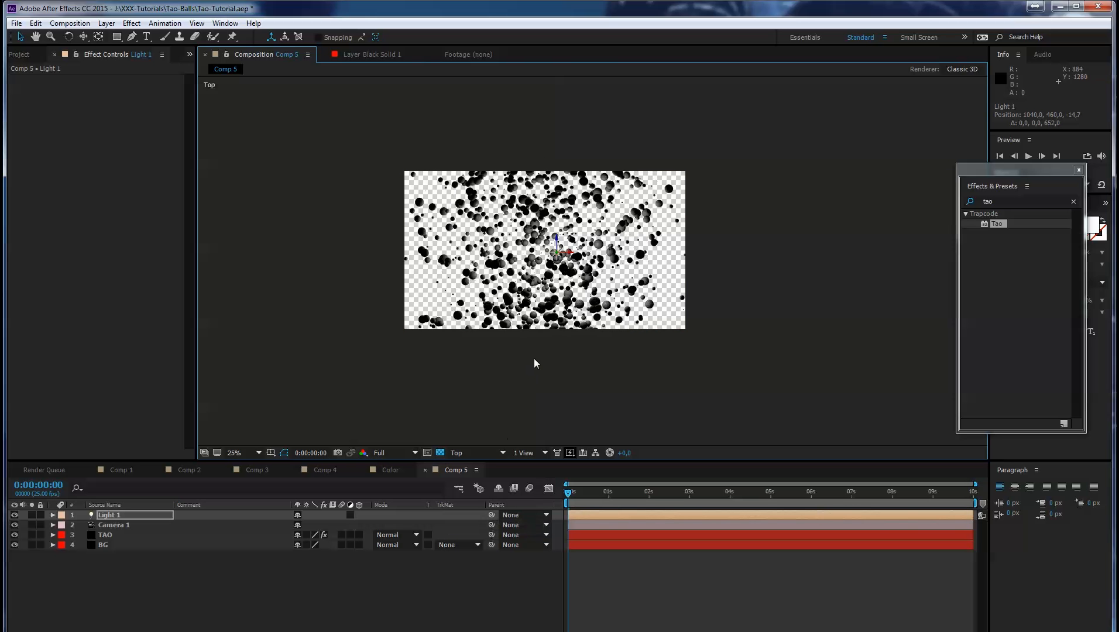
pyautogui.scroll(-2, 534, 358)
pyautogui.click(565, 328)
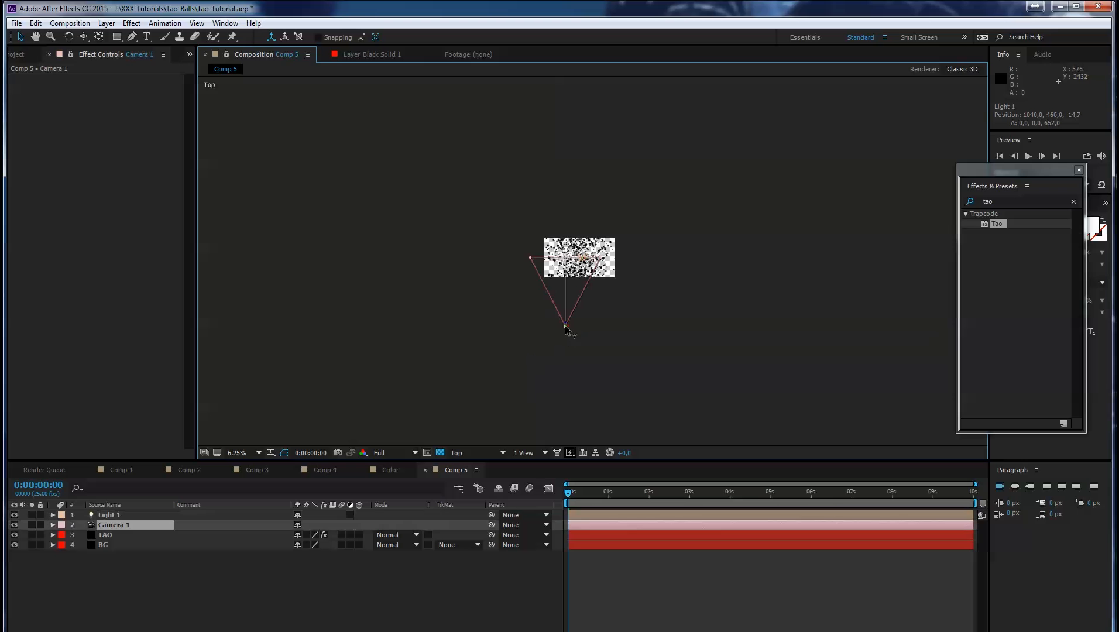
pyautogui.scroll(1, 578, 271)
pyautogui.scroll(1, 577, 271)
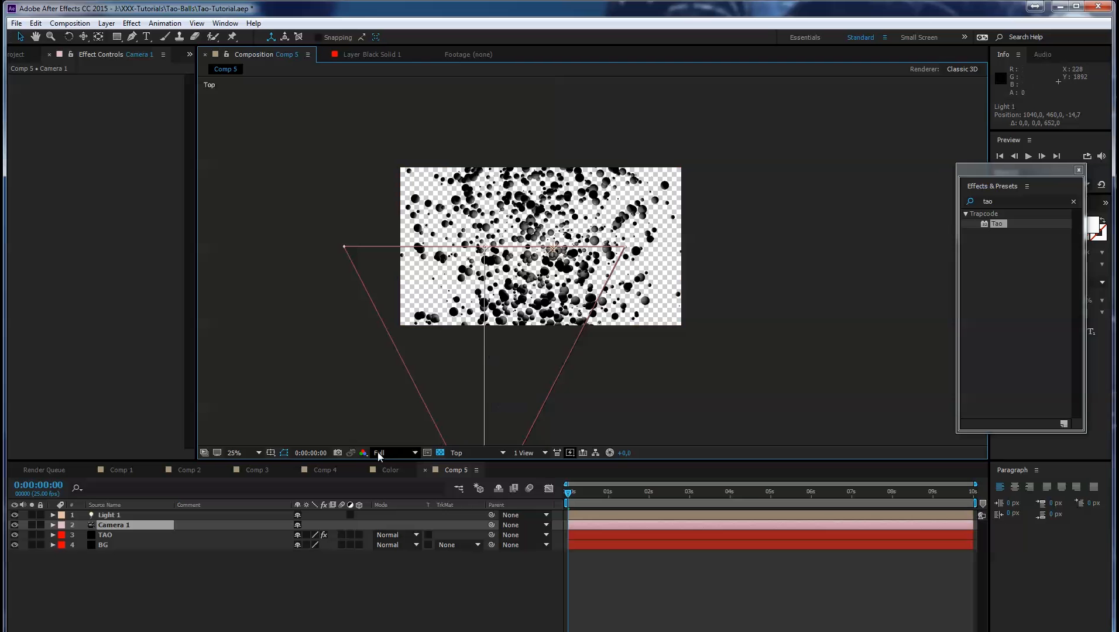
pyautogui.click(486, 453)
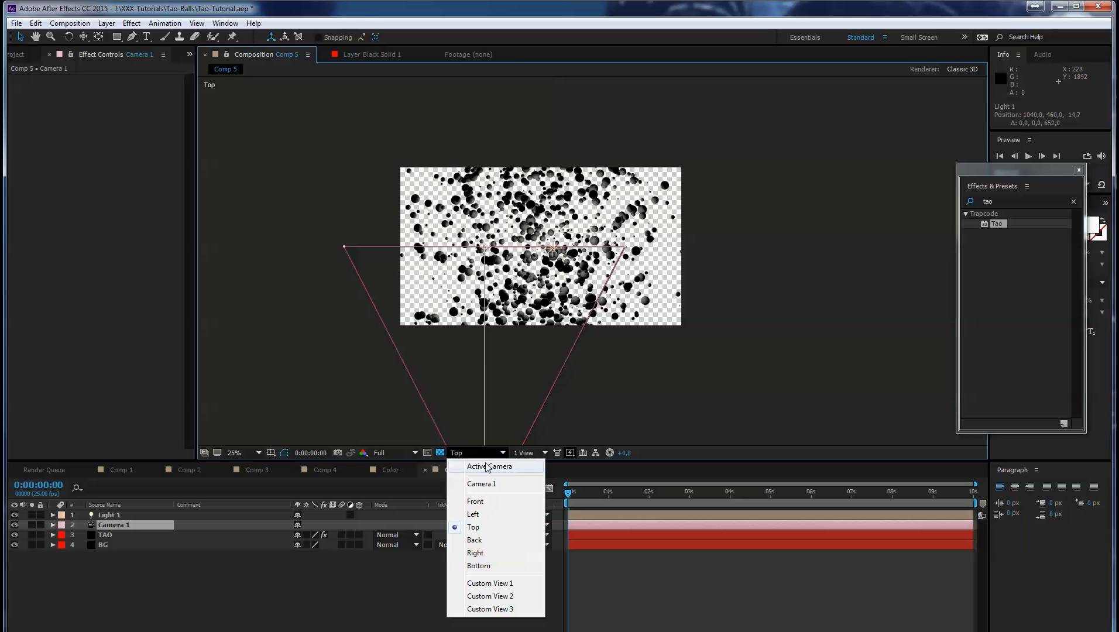
pyautogui.click(488, 467)
pyautogui.press('.')
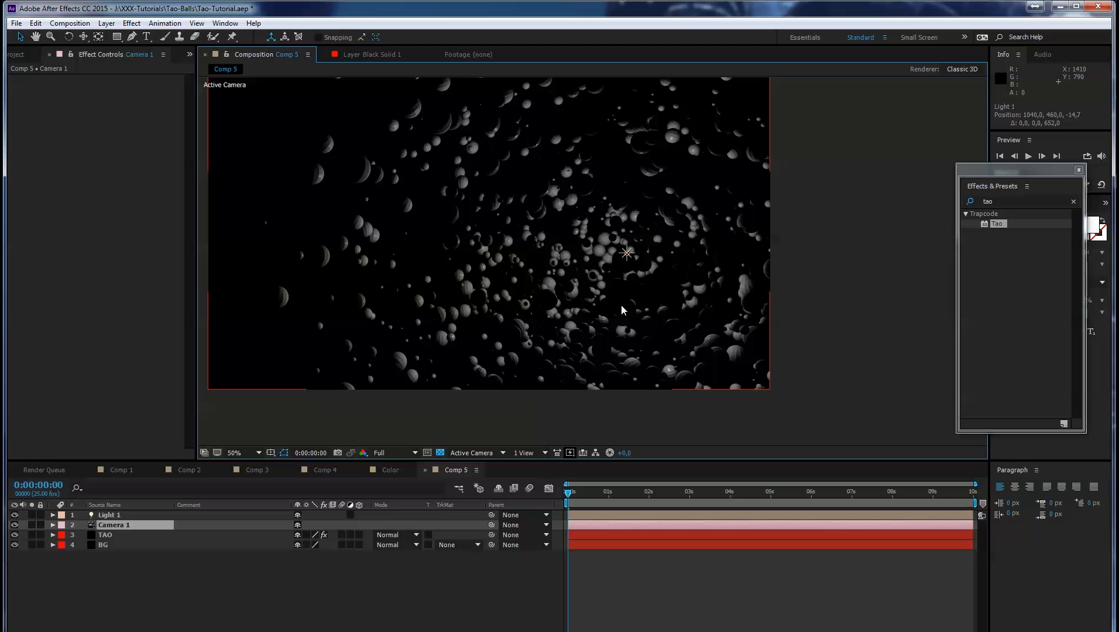
# Set the Light Falloff of the TAO layer's Tao material and lighting to Smooth
pyautogui.click(102, 535)
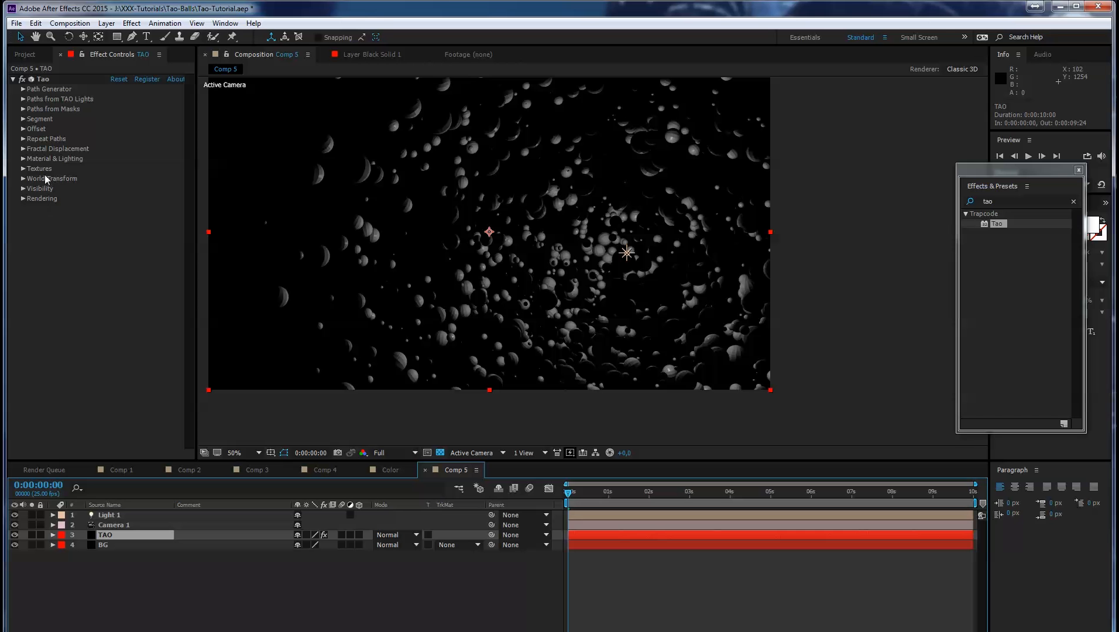
pyautogui.click(23, 159)
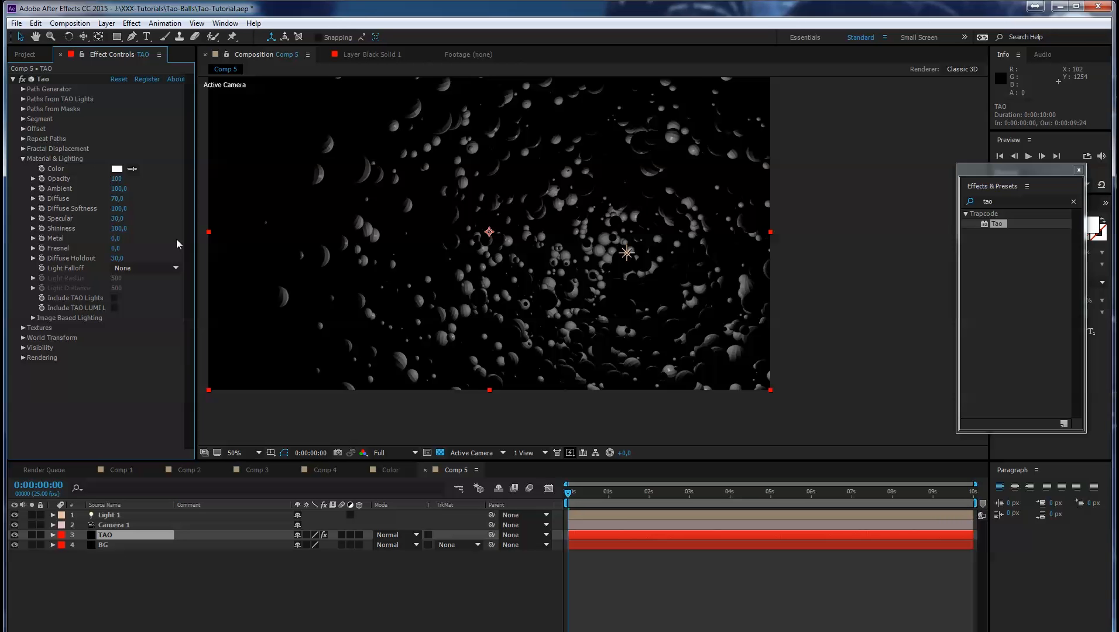
pyautogui.click(160, 267)
pyautogui.click(156, 293)
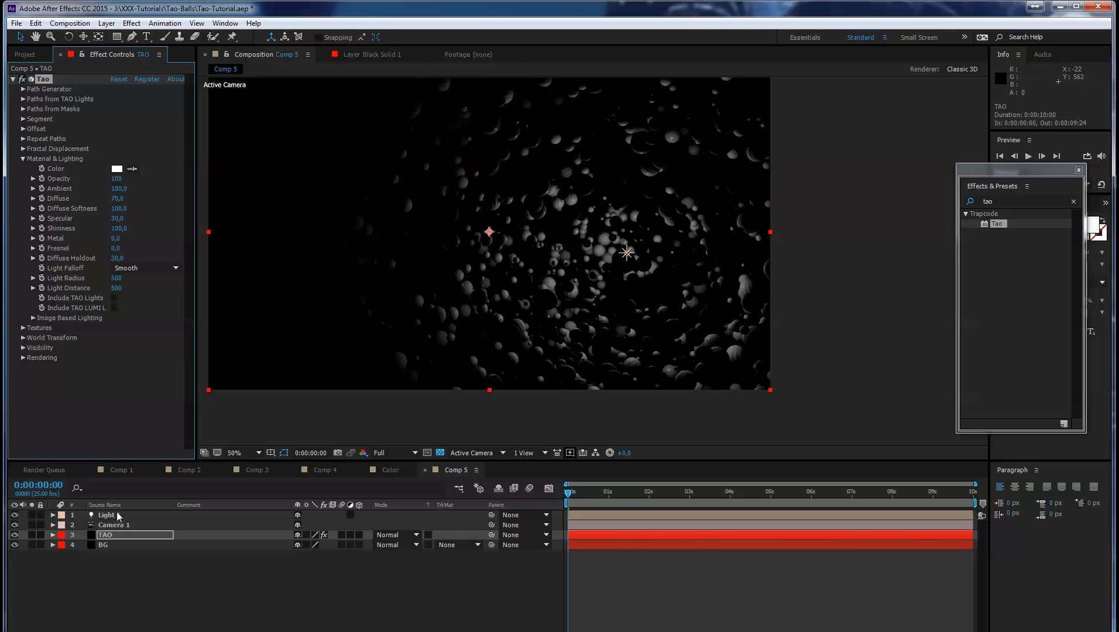
# Try a larger Radius in Light 1's light options, and undo the change
pyautogui.click(53, 515)
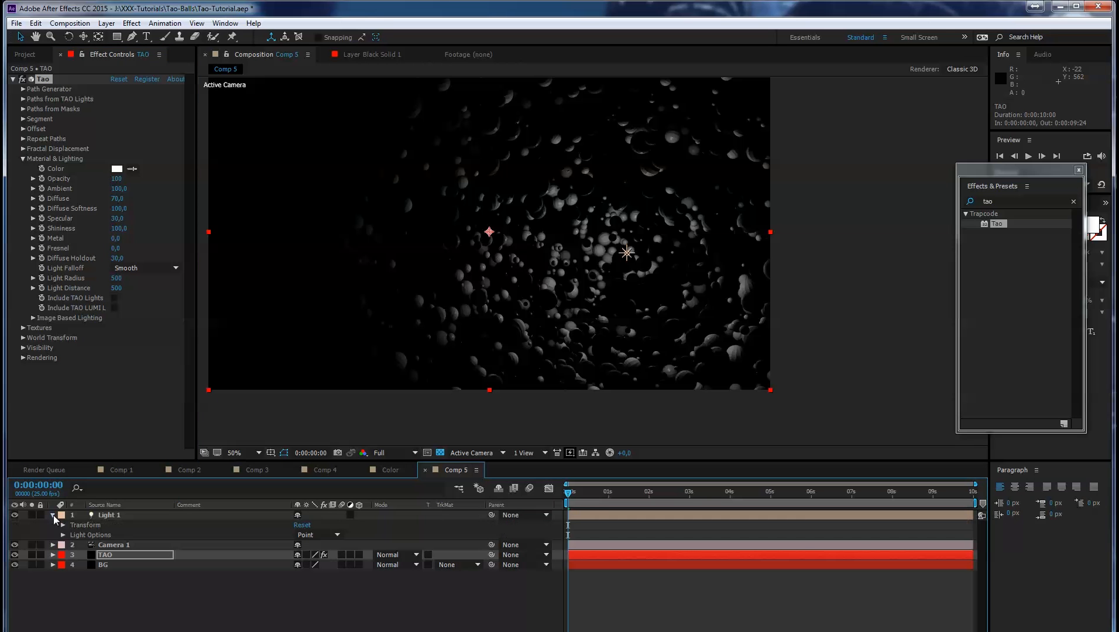
pyautogui.click(63, 535)
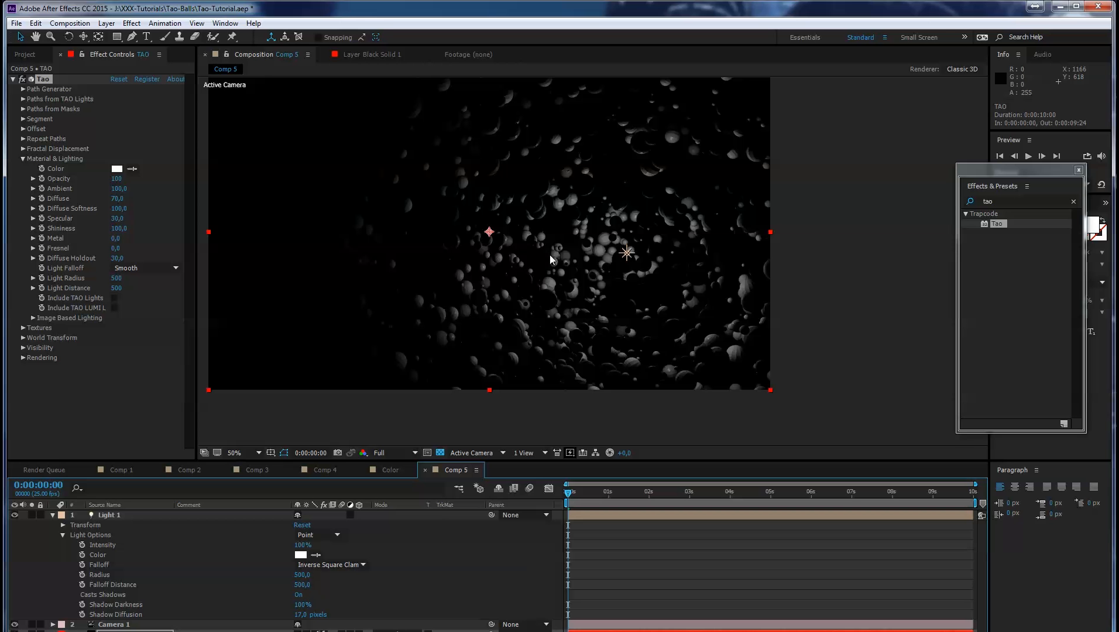
pyautogui.moveTo(302, 574); pyautogui.dragTo(456, 557)
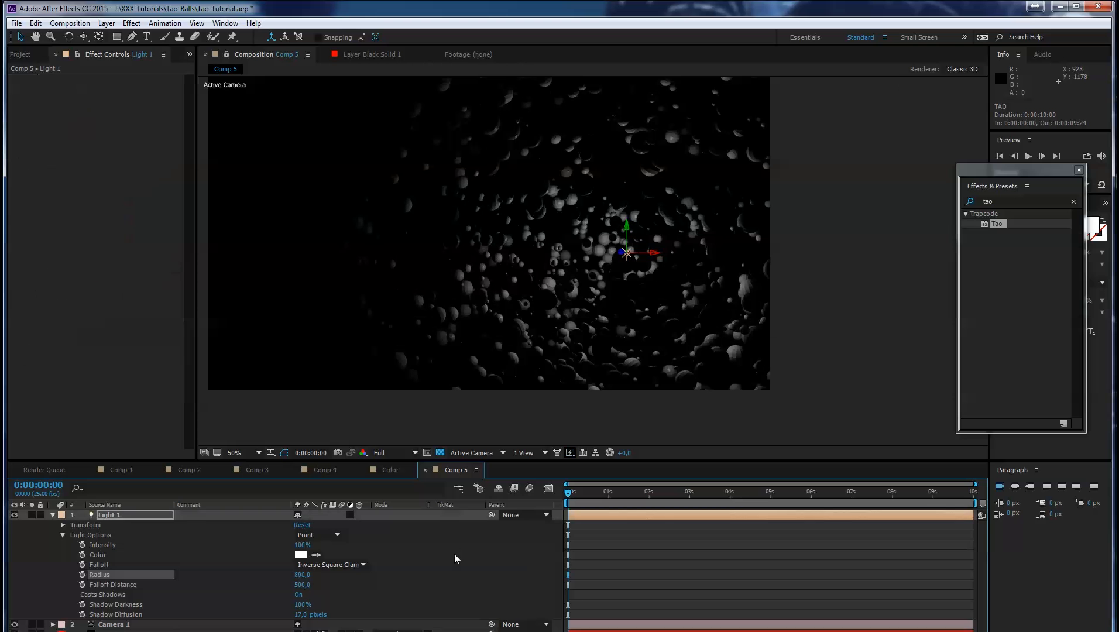
pyautogui.hotkey('ctrl', 'z')
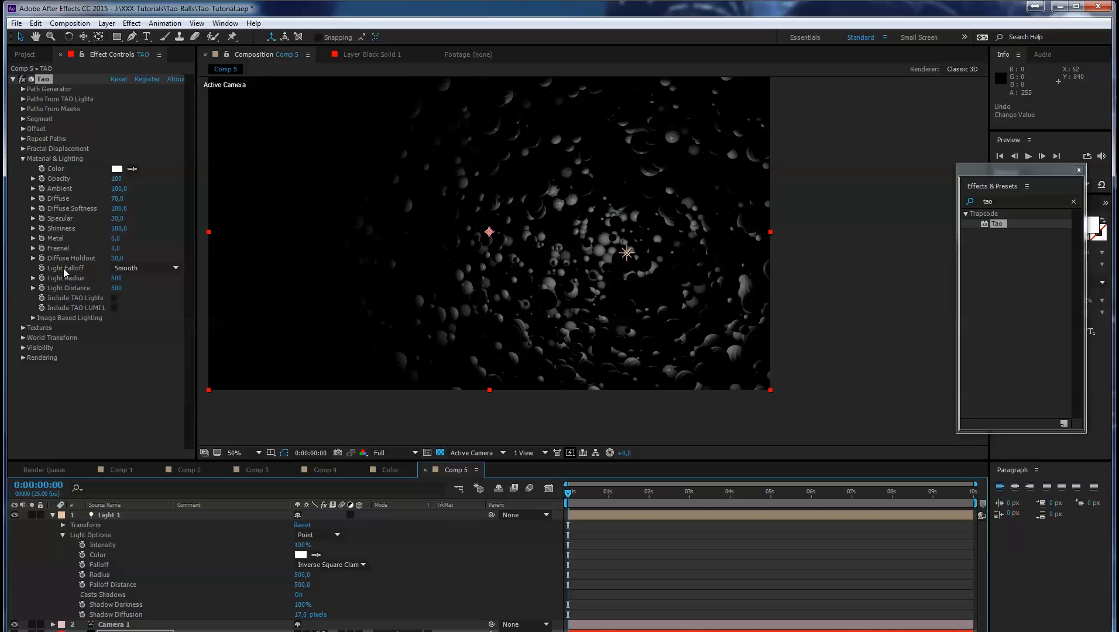
# With Tao's Light Falloff kept at Smooth, try a Light Radius of 0 and a higher value, and set it back to 500
pyautogui.click(151, 271)
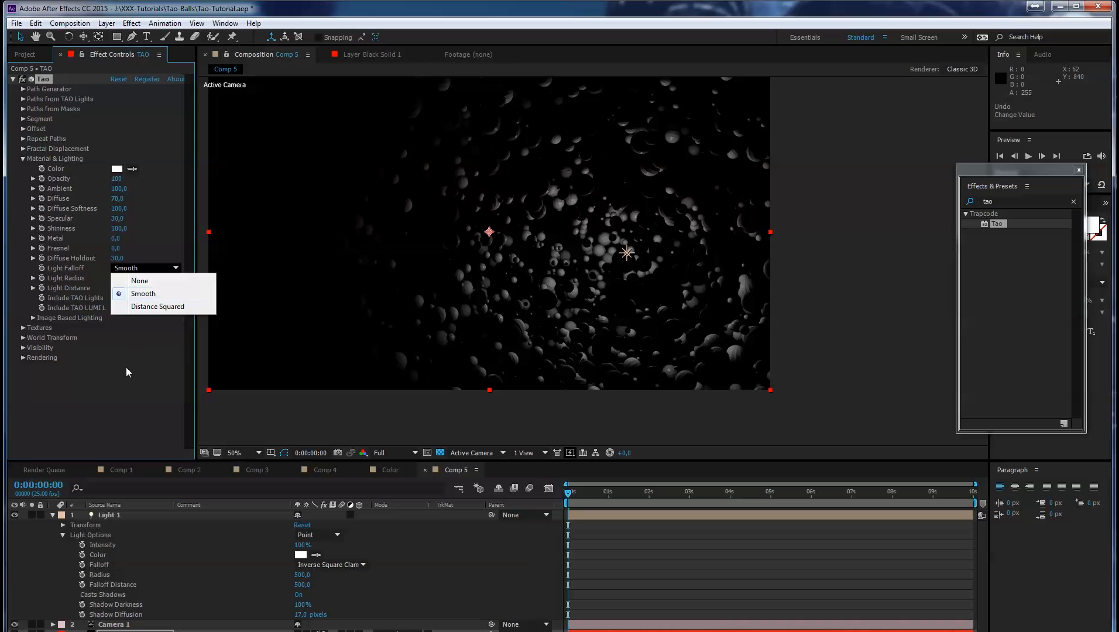
pyautogui.click(157, 295)
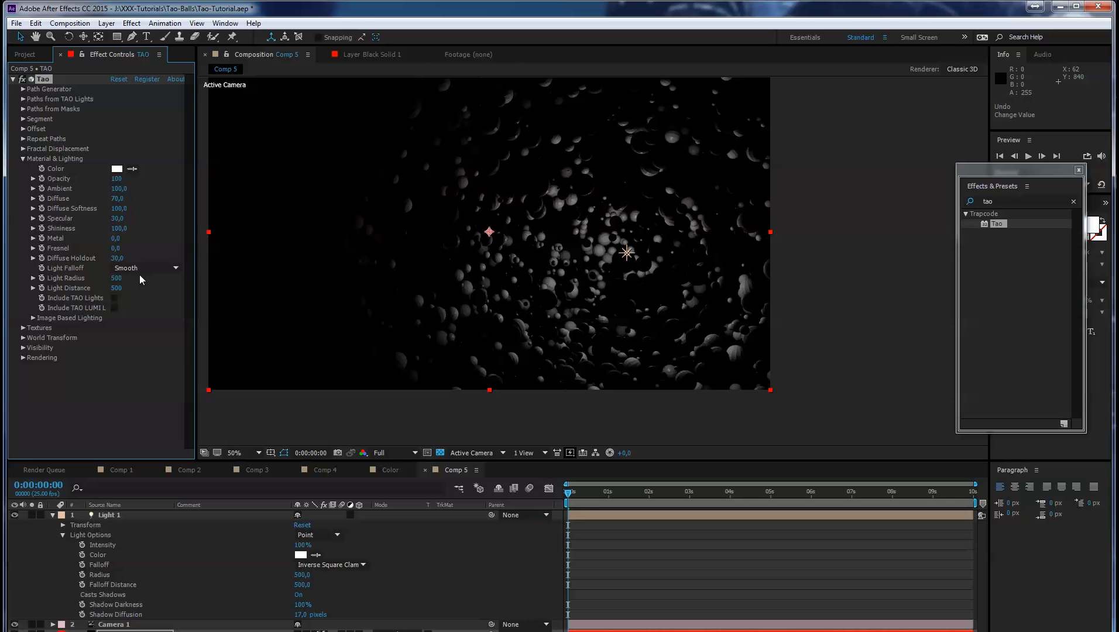
pyautogui.moveTo(116, 278); pyautogui.dragTo(47, 278)
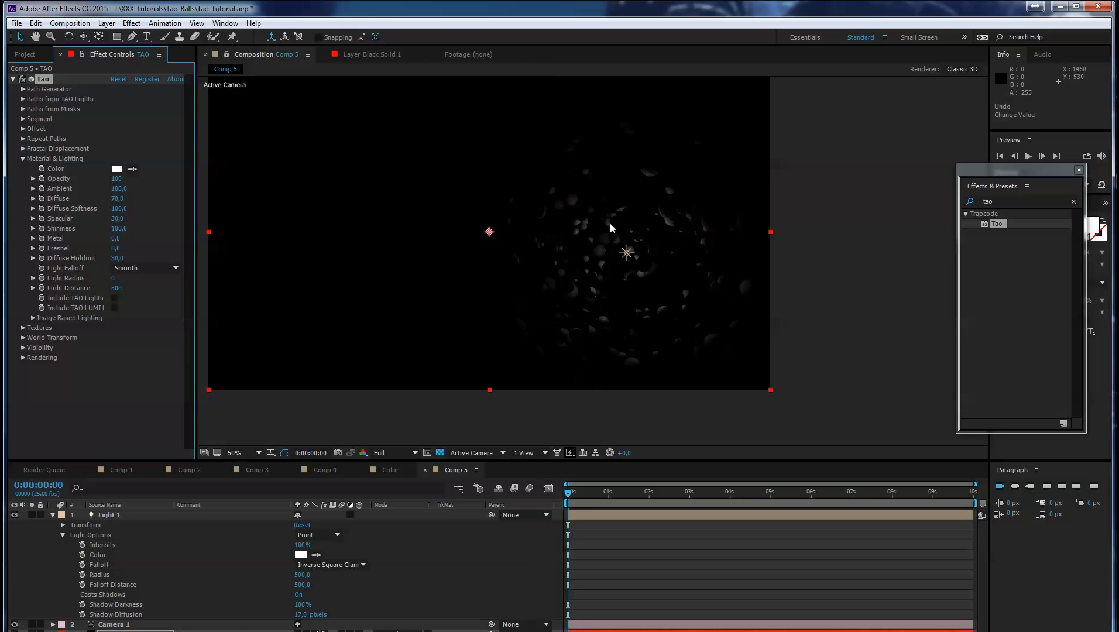
pyautogui.moveTo(113, 278); pyautogui.dragTo(148, 276)
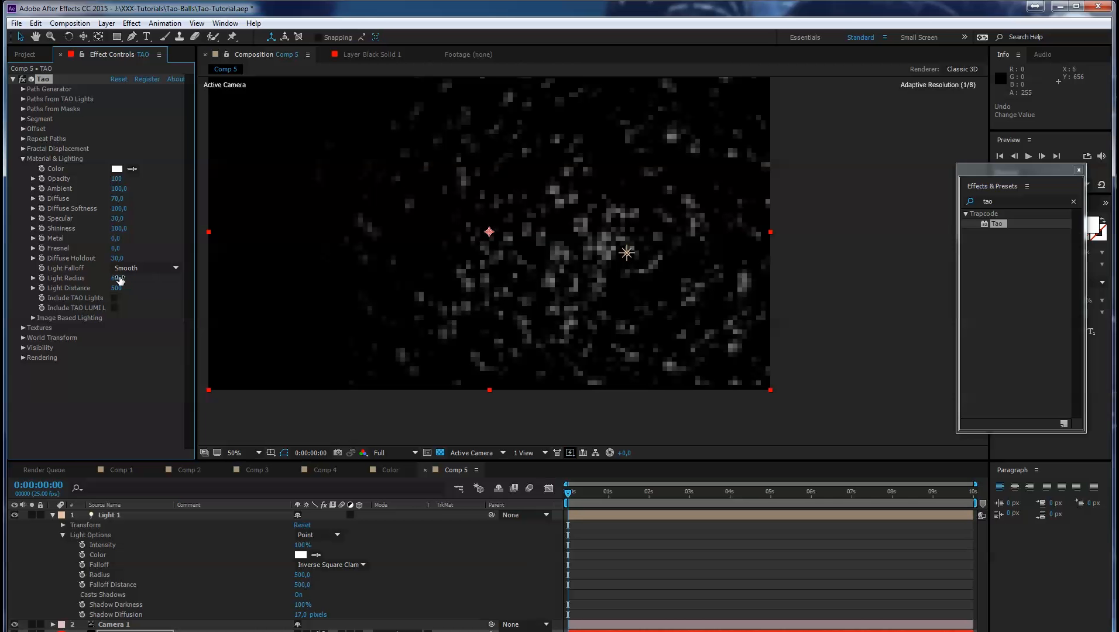
pyautogui.click(122, 278)
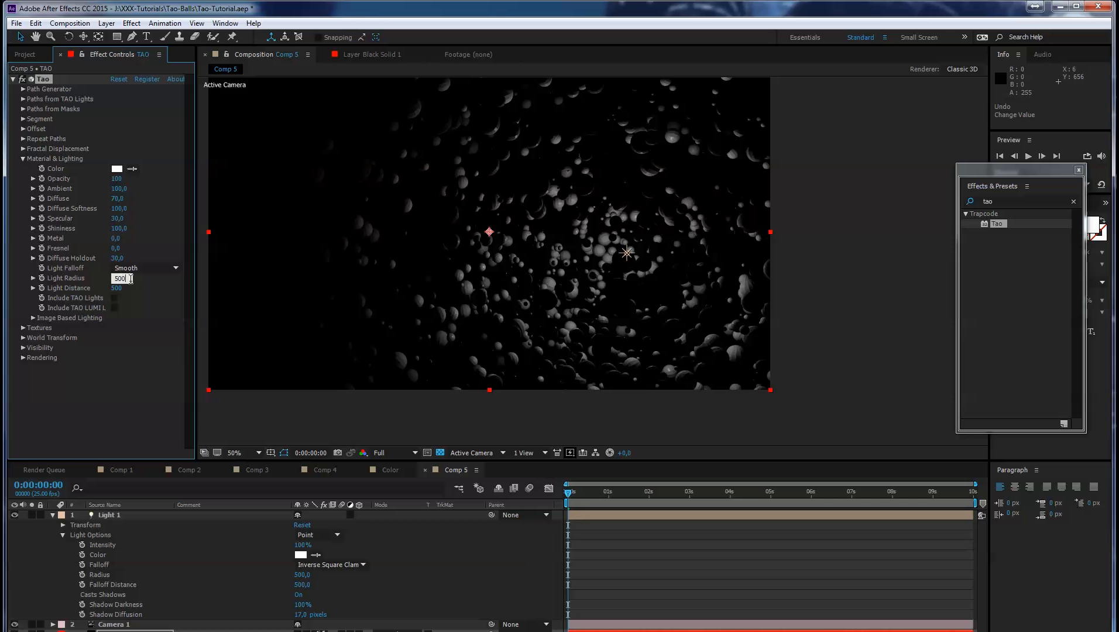
pyautogui.press('Return')
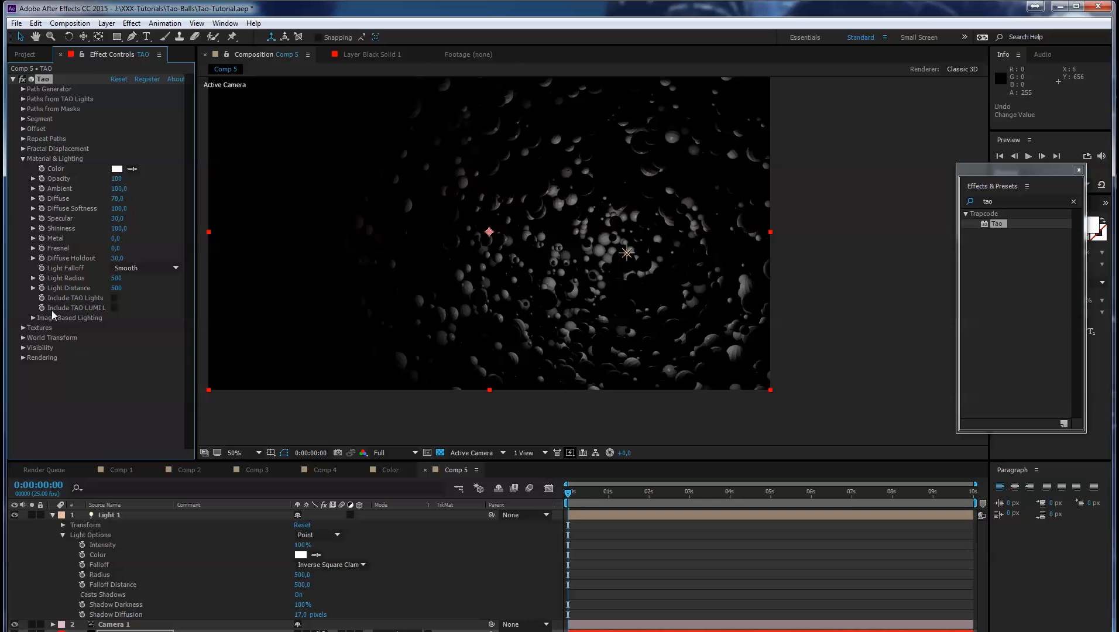
# Look through Tao's Textures settings, and collapse the Tao groups and Light 1's properties
pyautogui.click(22, 328)
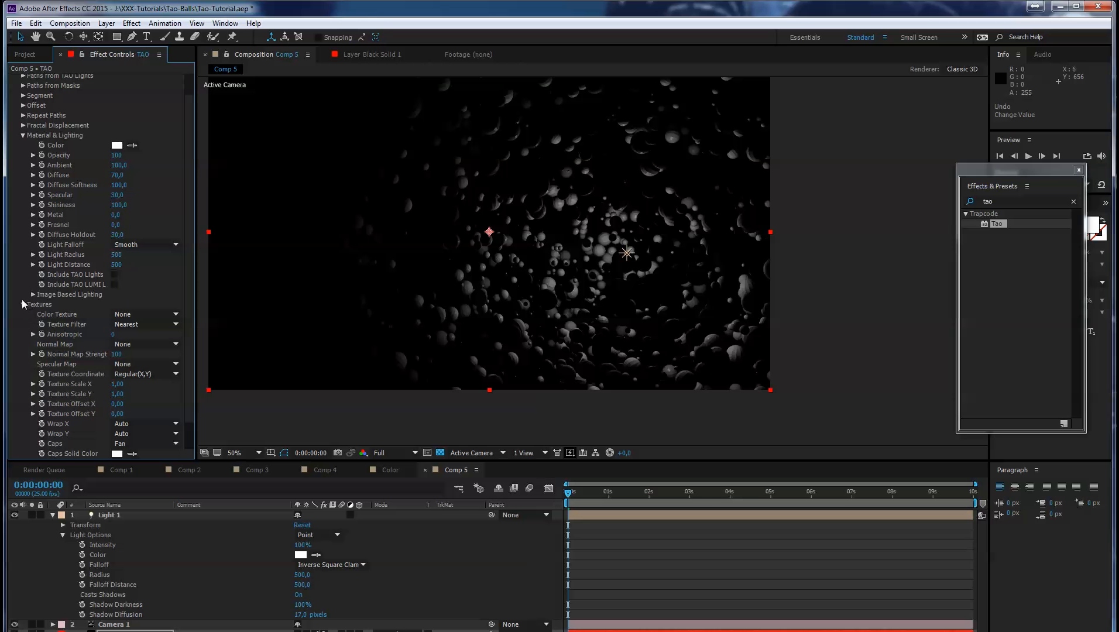
pyautogui.click(23, 305)
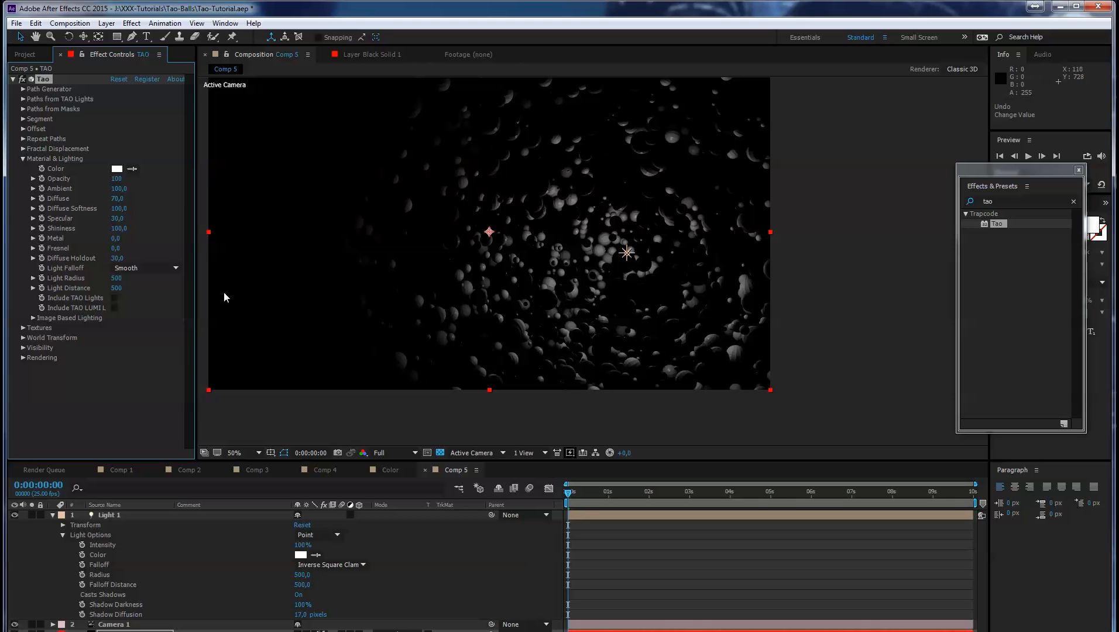
pyautogui.click(23, 159)
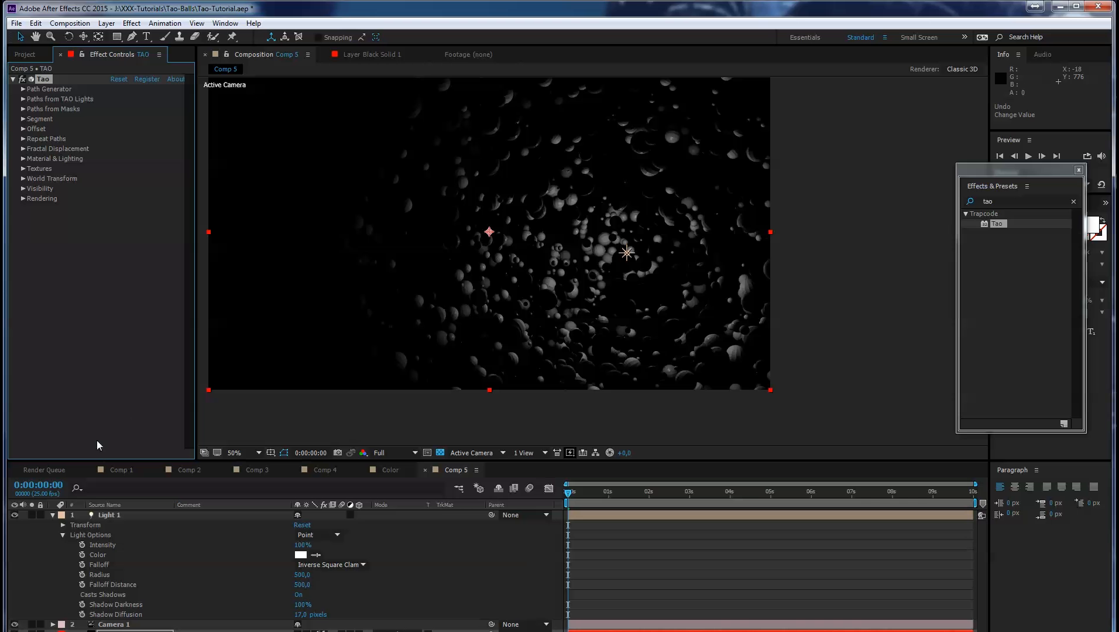
pyautogui.click(53, 516)
# Create a new composition named TAO-Color, 400 x 400 px at 25 fps with a 10-second duration
pyautogui.click(69, 23)
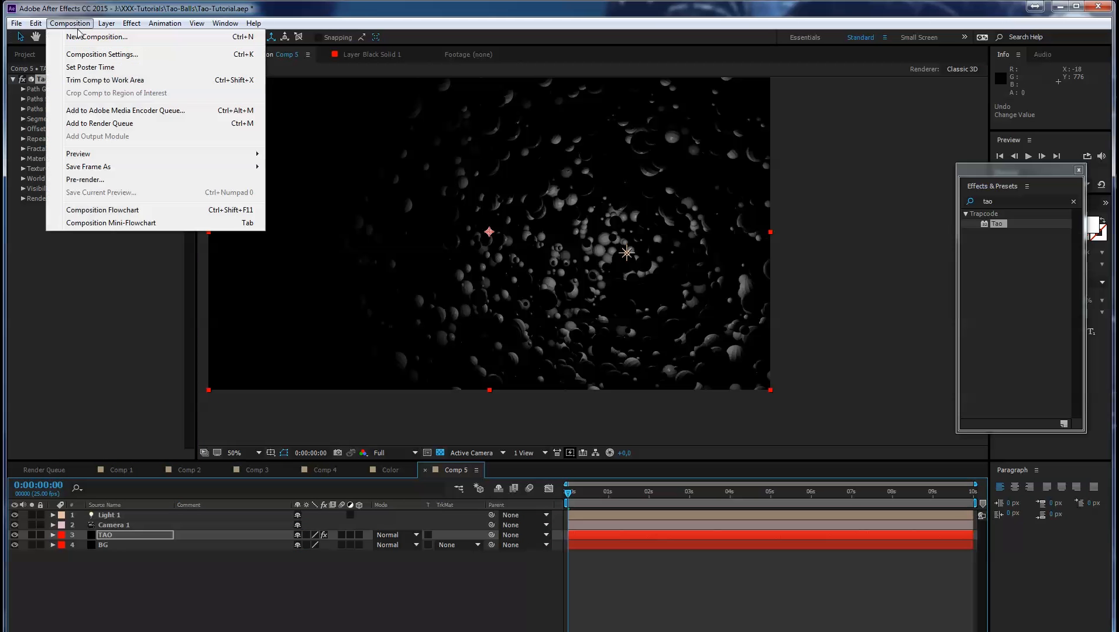
pyautogui.click(87, 39)
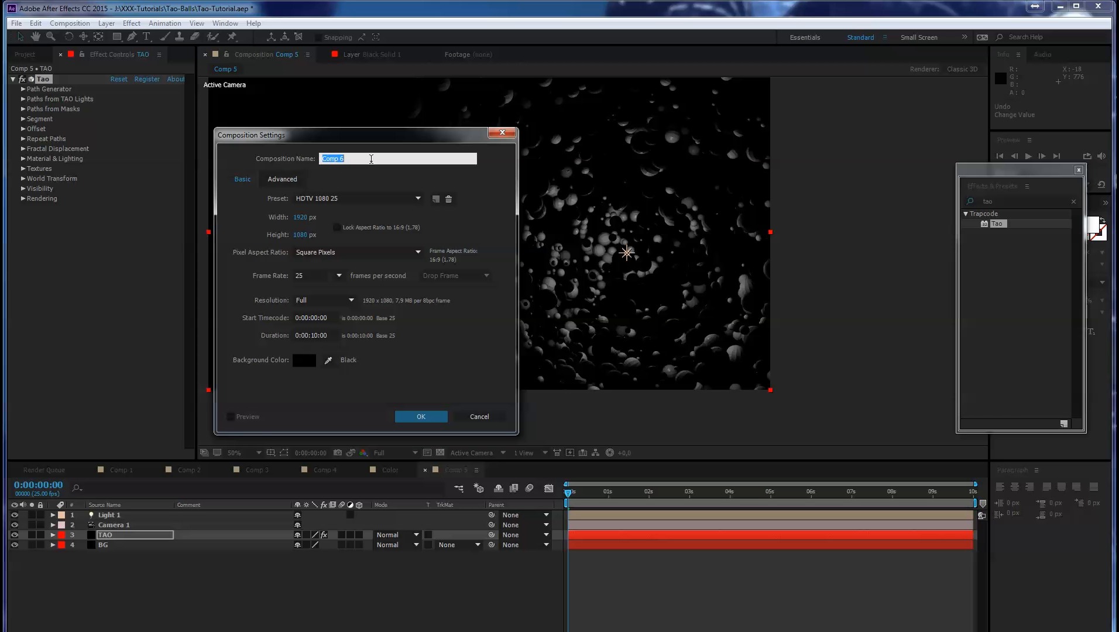
pyautogui.write('Color')
pyautogui.click(301, 217)
pyautogui.write('400')
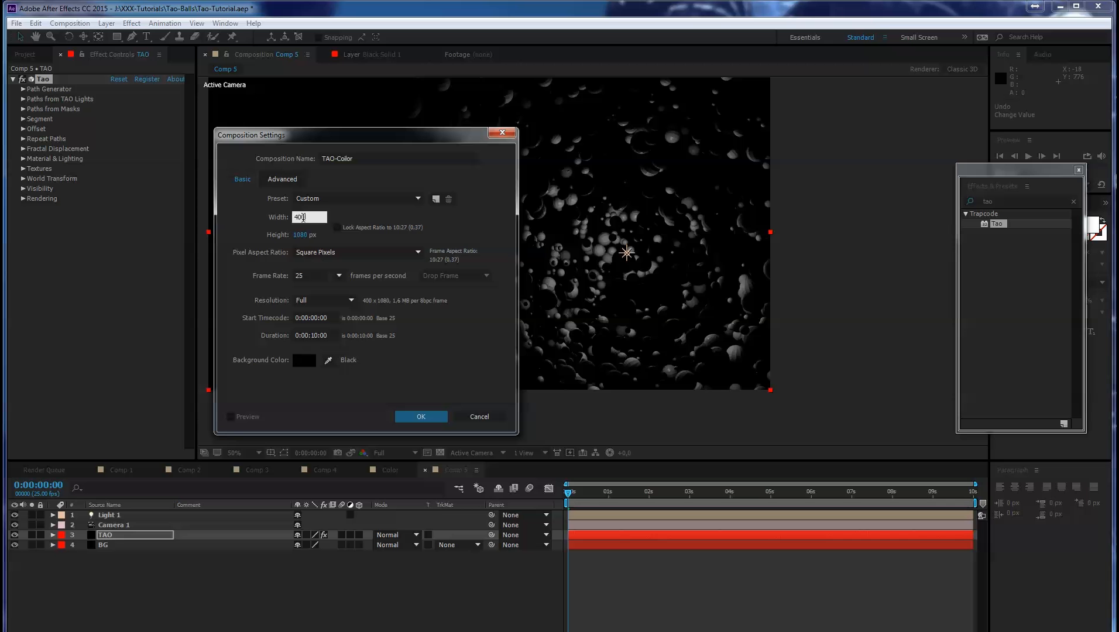
pyautogui.press('Tab')
pyautogui.write('400')
pyautogui.press('Tab')
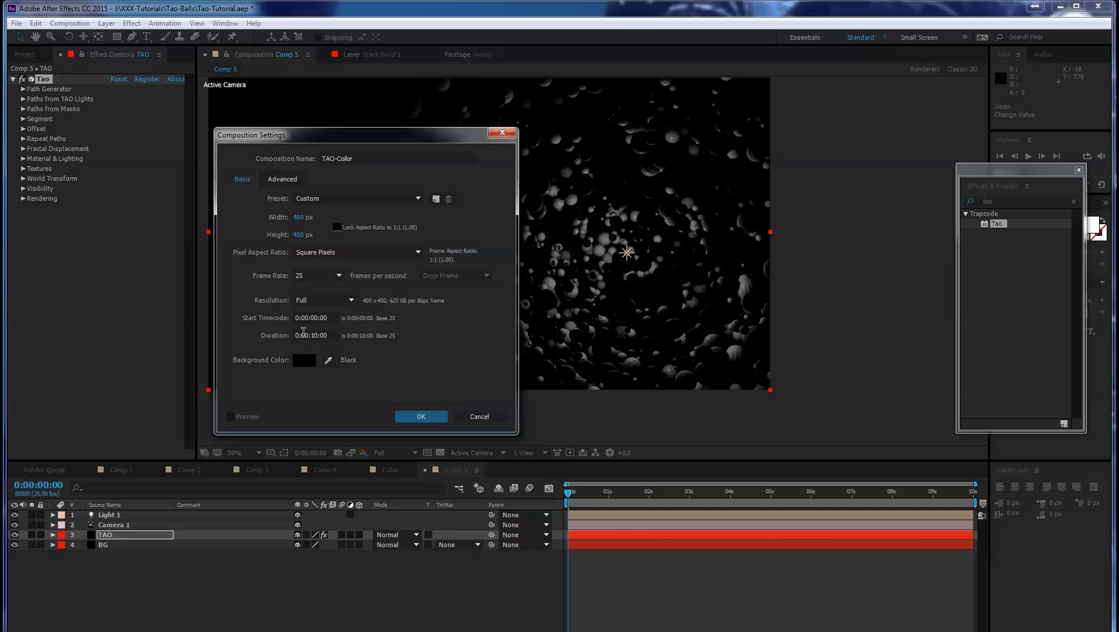
pyautogui.click(420, 417)
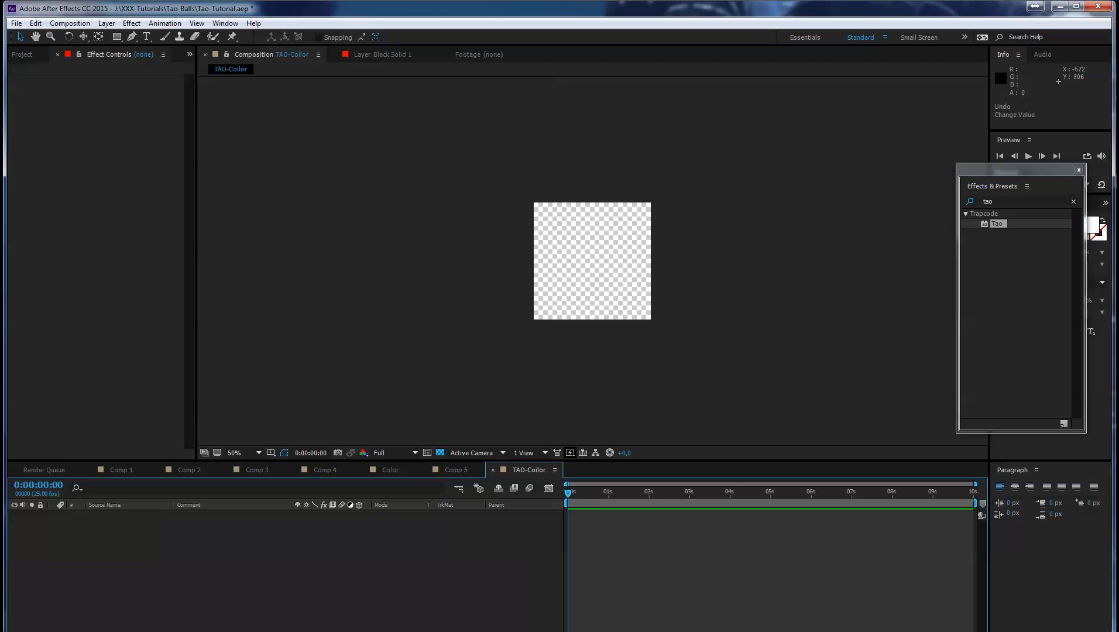
# Add a black 400 x 400 px solid layer to the TAO-Color composition
pyautogui.click(106, 23)
pyautogui.moveTo(254, 22)
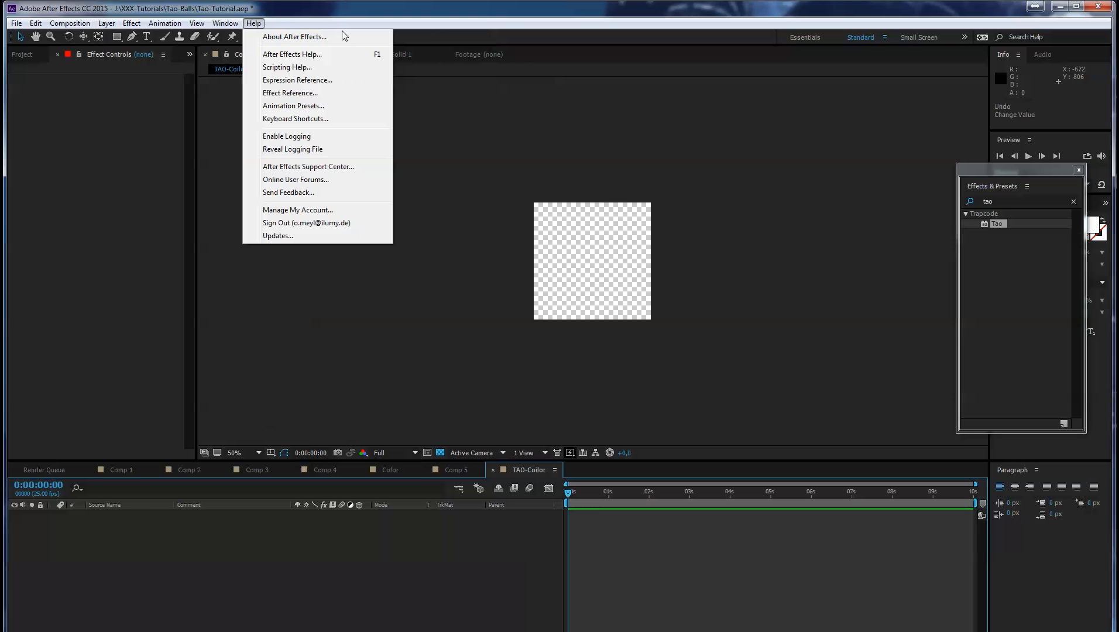
pyautogui.moveTo(106, 22)
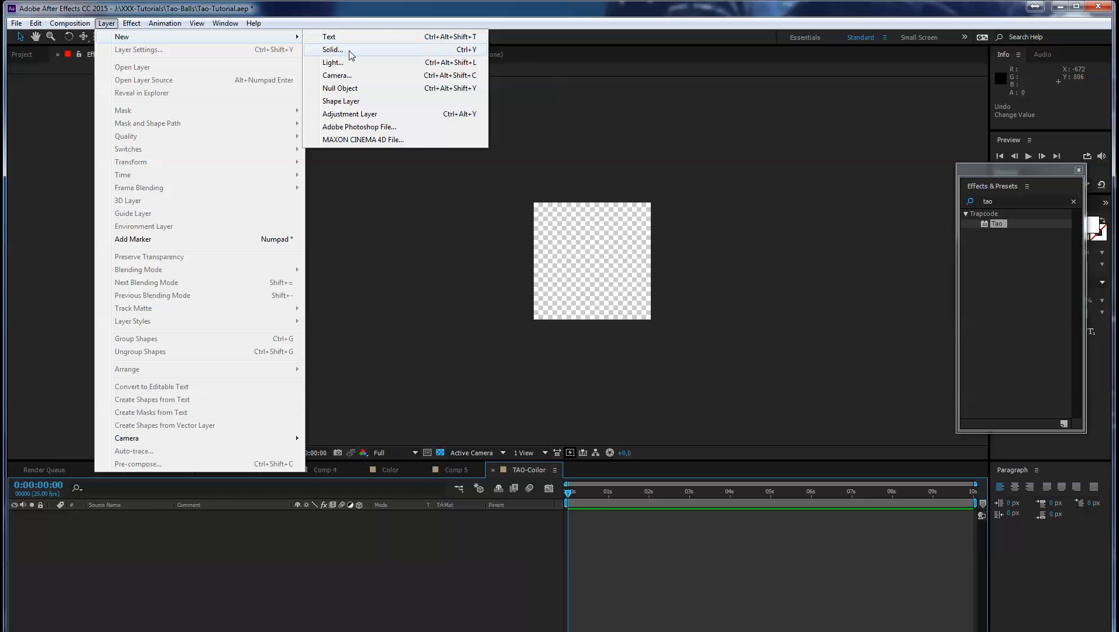
pyautogui.click(351, 55)
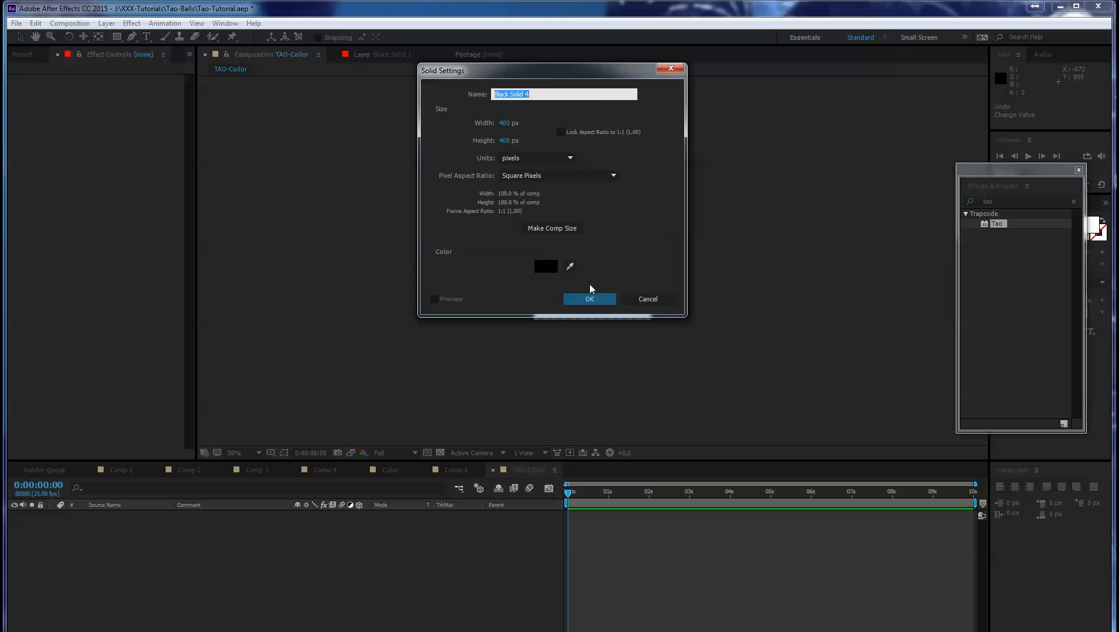
pyautogui.click(589, 299)
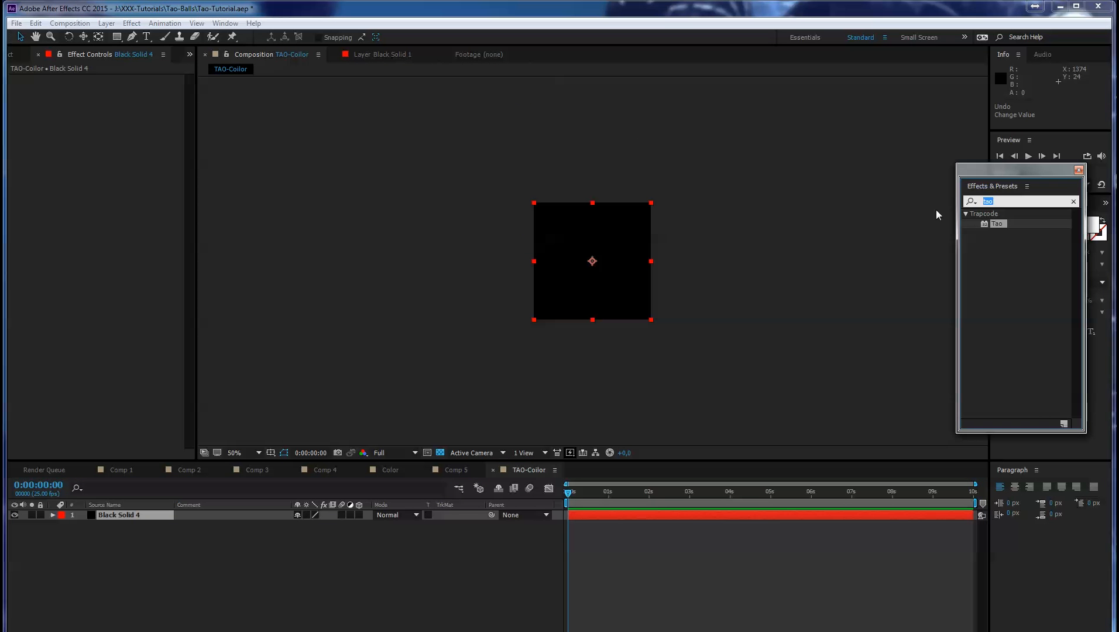
# Find the 4-Color Gradient effect and apply it to the black solid
pyautogui.write('4-')
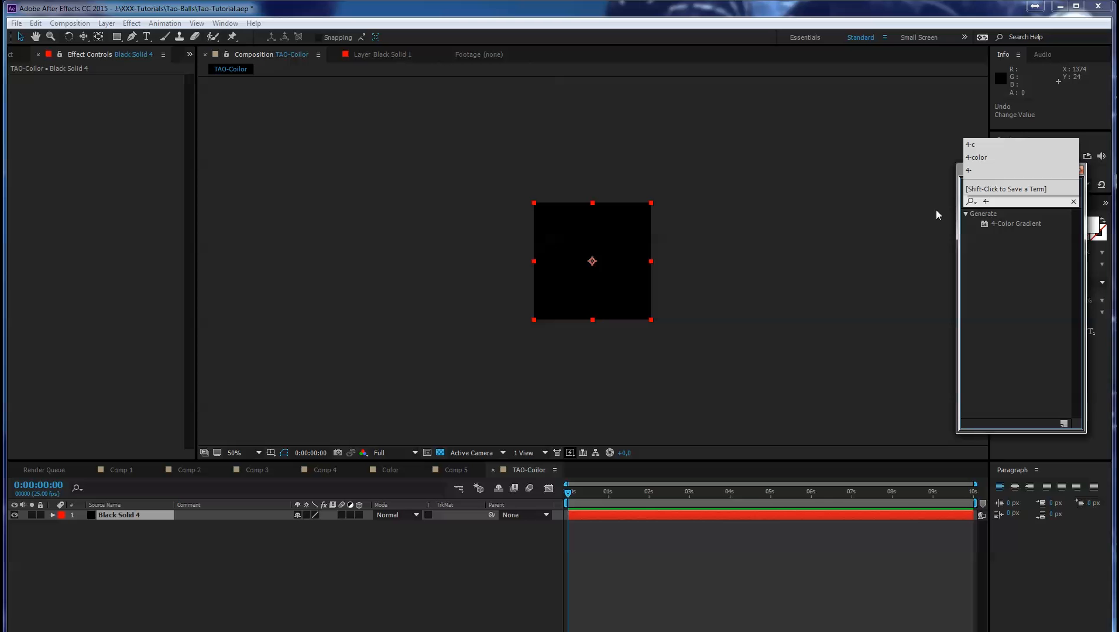
pyautogui.click(1013, 223)
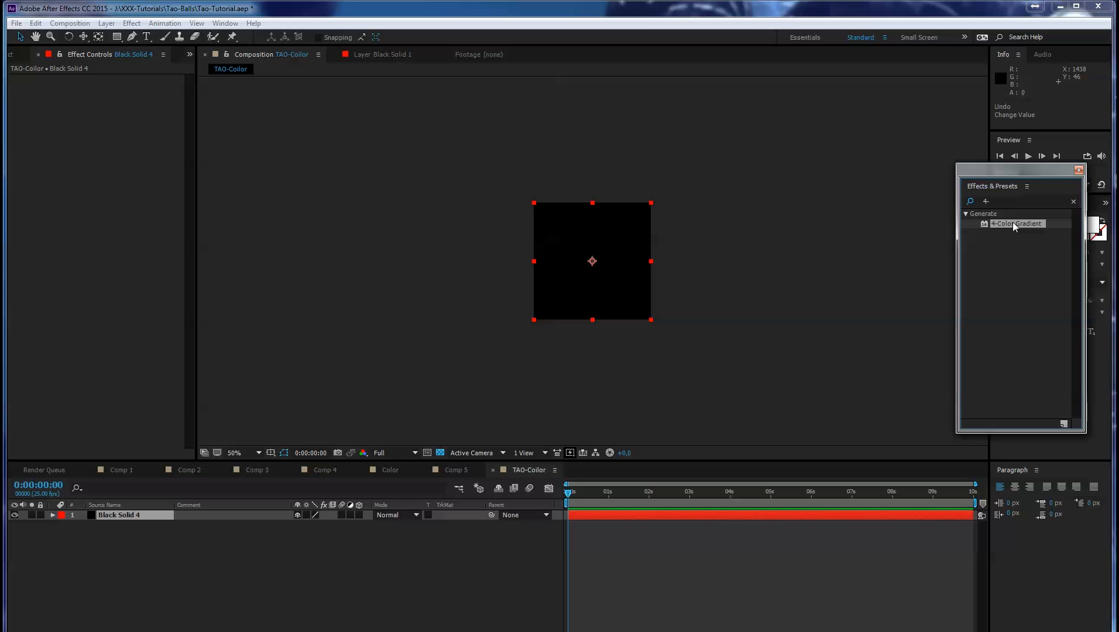
pyautogui.moveTo(1013, 223); pyautogui.dragTo(179, 513)
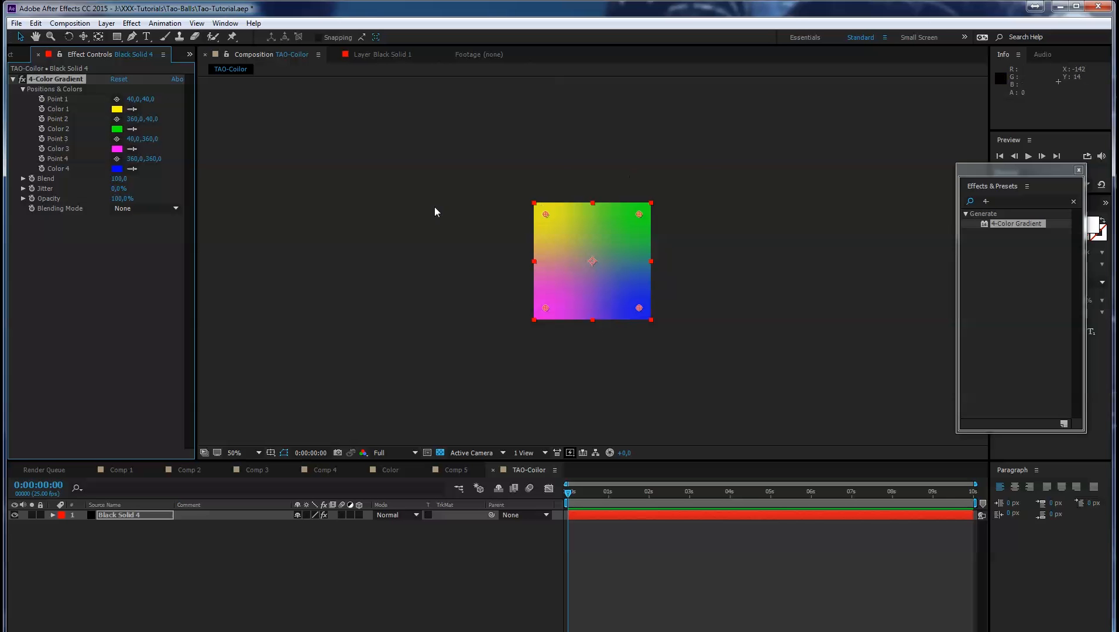
# Sample the blue of Color 4 into the gradient's other three colors so all four match
pyautogui.click(122, 168)
pyautogui.click(132, 129)
pyautogui.click(120, 169)
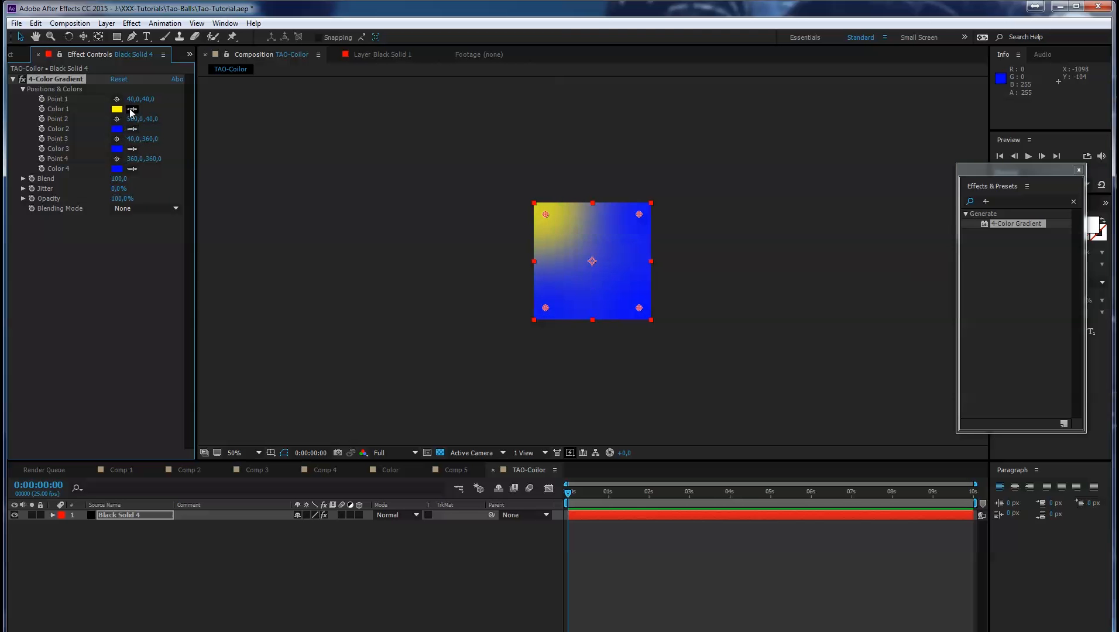
pyautogui.click(131, 109)
pyautogui.click(119, 128)
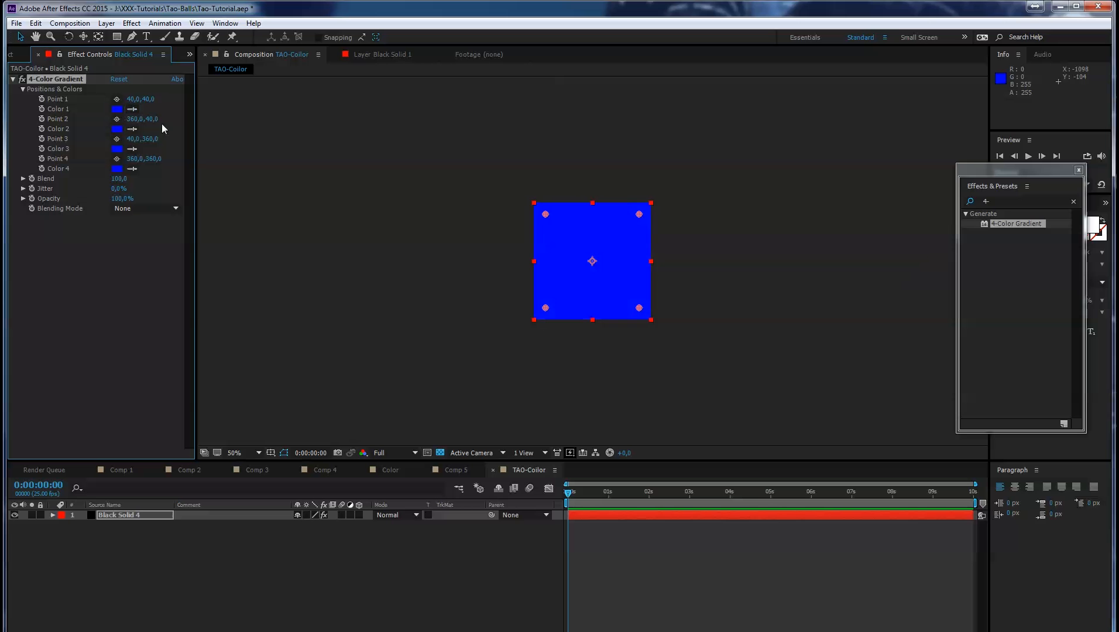
# Set Color 1 of the gradient to the light blue 7EA2F5
pyautogui.click(116, 109)
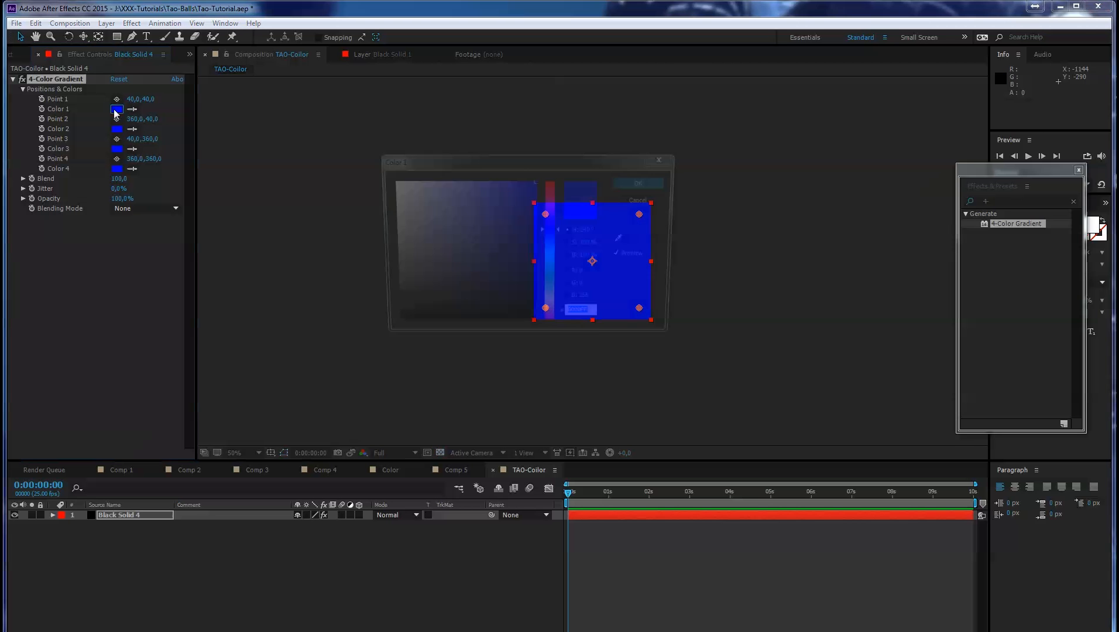
pyautogui.click(459, 188)
pyautogui.moveTo(459, 188); pyautogui.dragTo(461, 186)
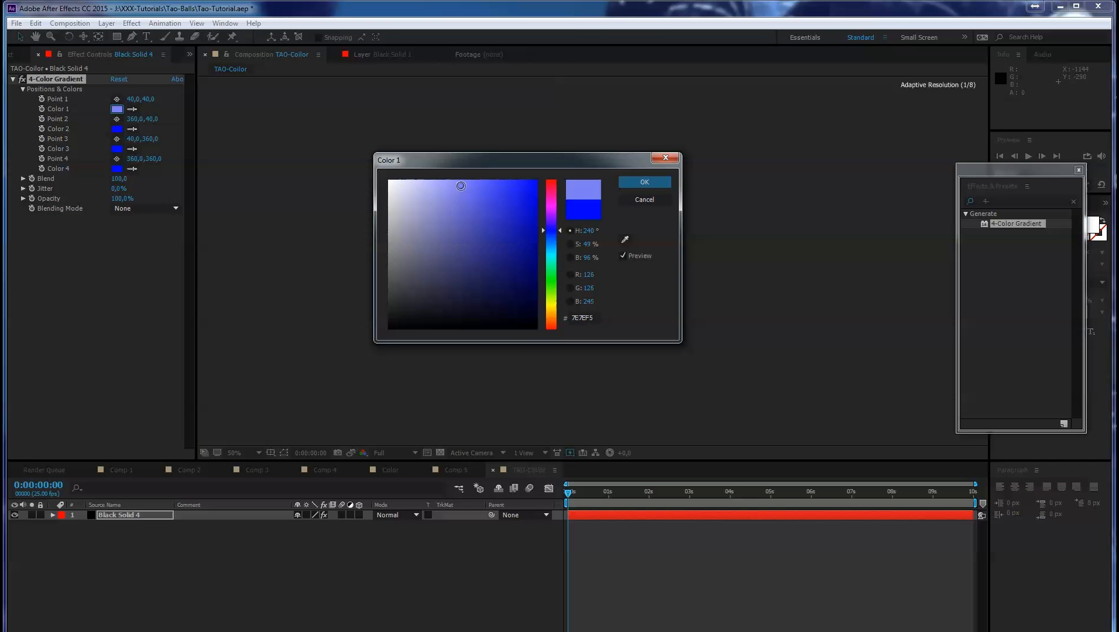
pyautogui.click(559, 236)
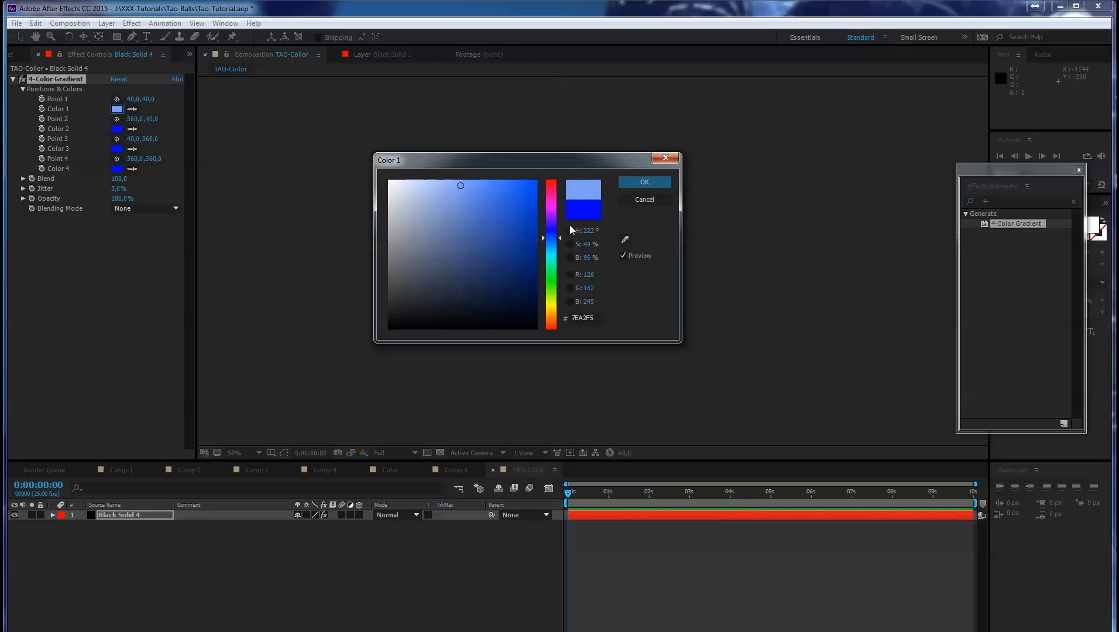
pyautogui.click(644, 182)
# Set Color 2 of the gradient to the medium blue 2F65BF
pyautogui.click(116, 129)
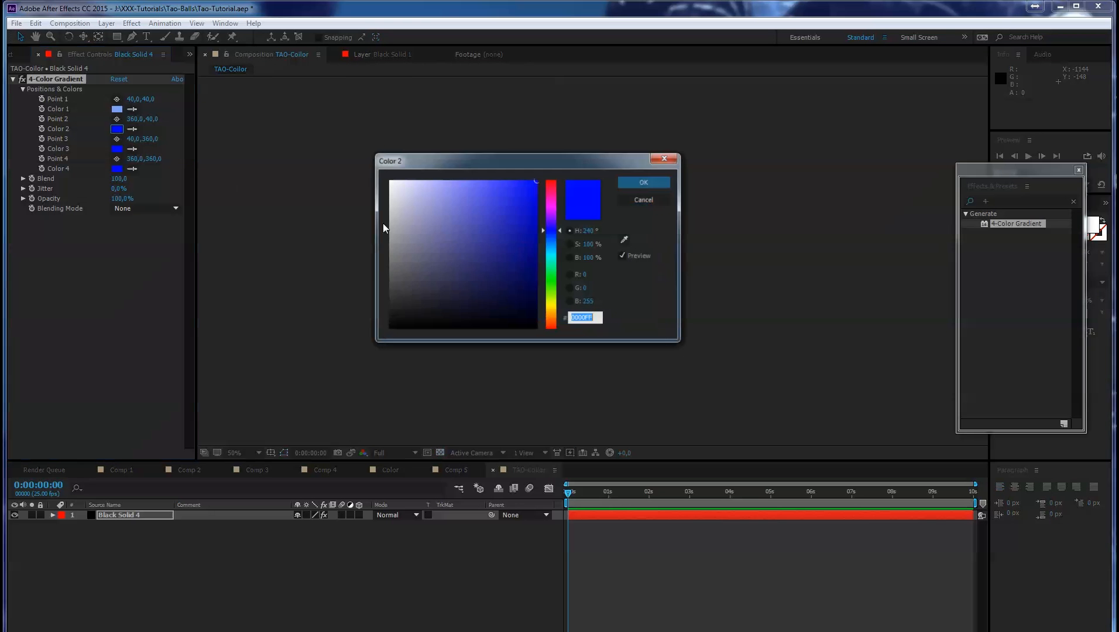
pyautogui.click(502, 216)
pyautogui.moveTo(502, 216); pyautogui.dragTo(501, 217)
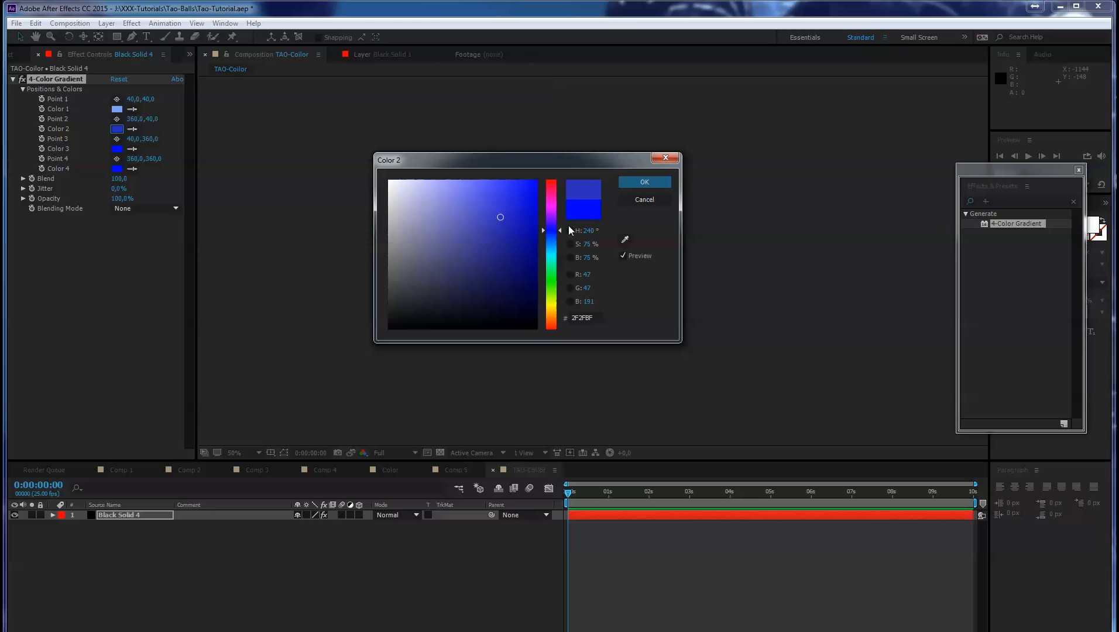
pyautogui.moveTo(560, 243); pyautogui.dragTo(559, 238)
pyautogui.moveTo(572, 164); pyautogui.dragTo(667, 323)
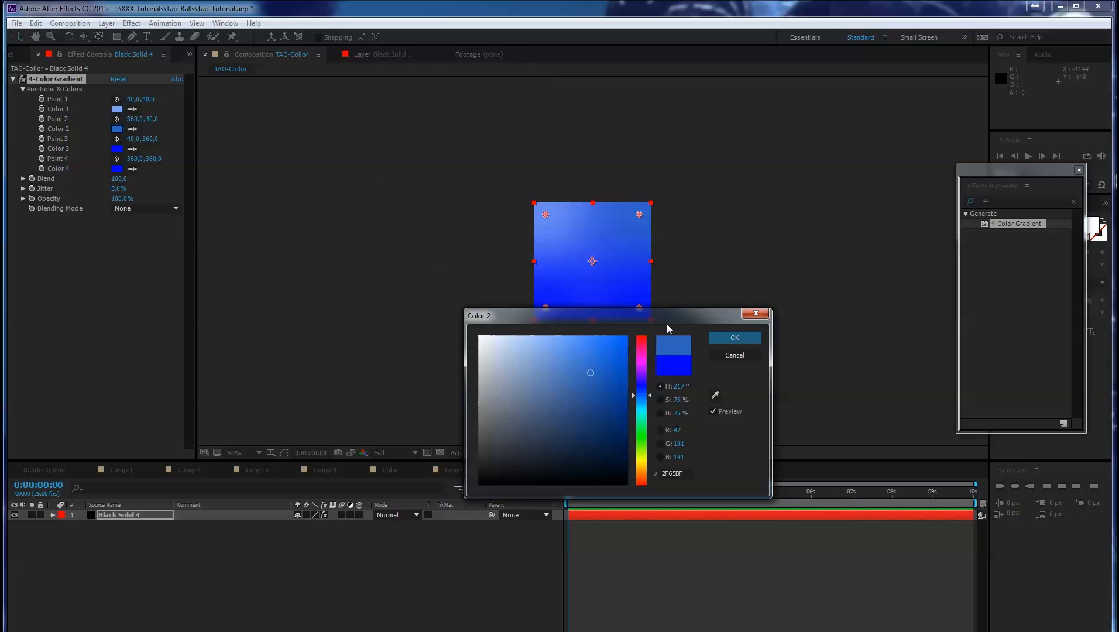
# Shift Color 4 of the gradient to a slightly darker, less violet blue
pyautogui.click(117, 169)
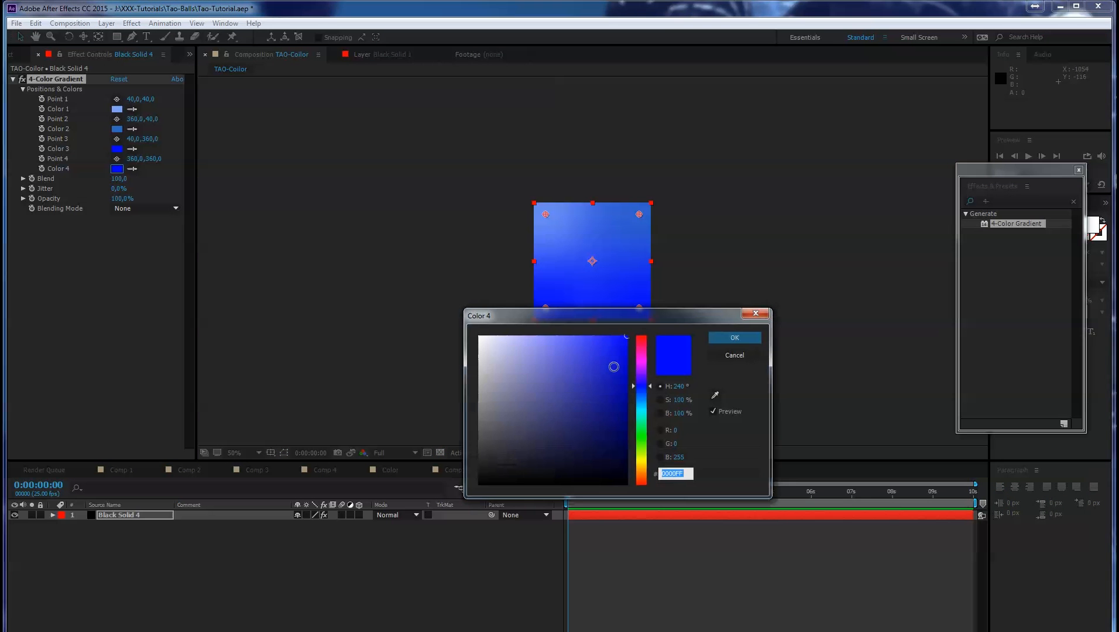
pyautogui.moveTo(646, 386); pyautogui.dragTo(651, 393)
pyautogui.moveTo(624, 339); pyautogui.dragTo(624, 365)
pyautogui.click(734, 338)
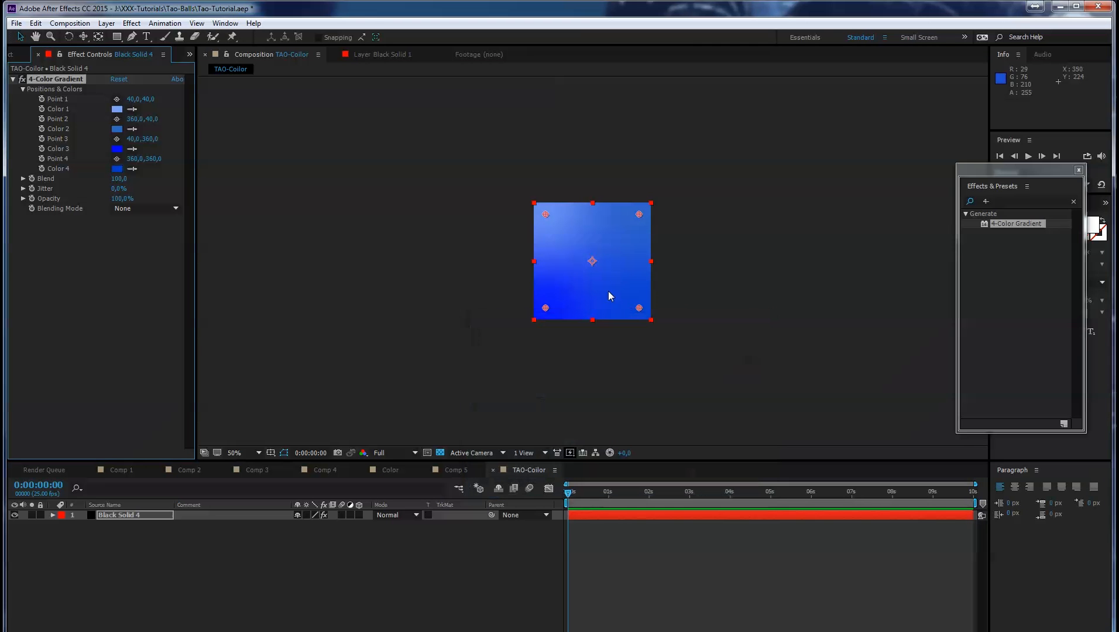
# Move the gradient points outside the solid, to about 180,-24 (Point 1), 462,92 (Point 2), -70,276 (Point 3) and 238,468 (Point 4)
pyautogui.moveTo(547, 309); pyautogui.dragTo(487, 292)
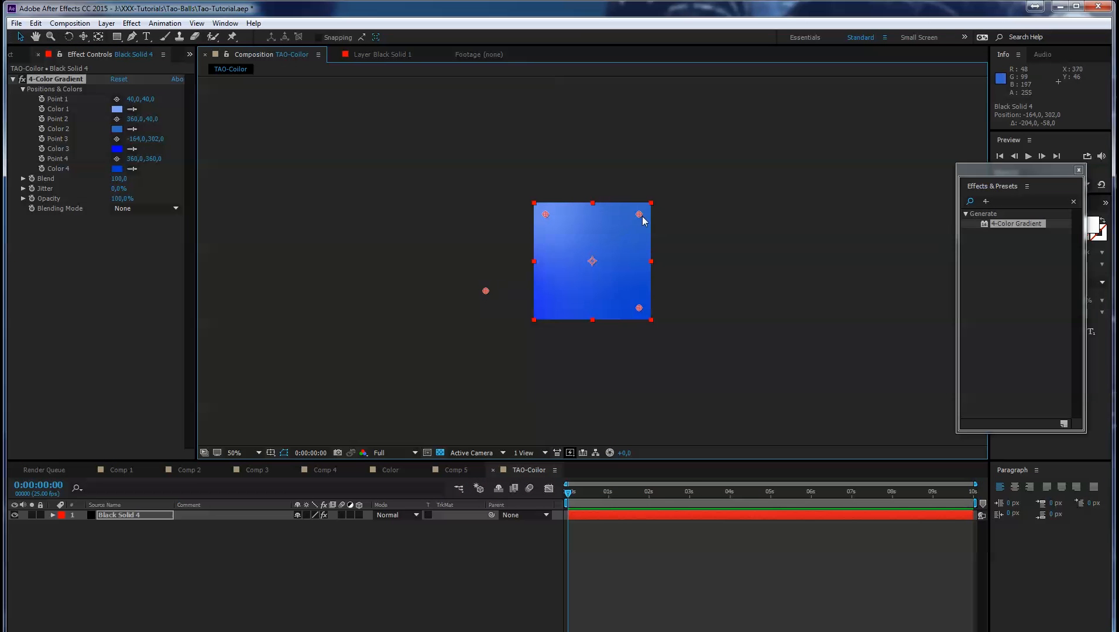
pyautogui.moveTo(639, 215); pyautogui.dragTo(670, 230)
pyautogui.moveTo(639, 309); pyautogui.dragTo(606, 338)
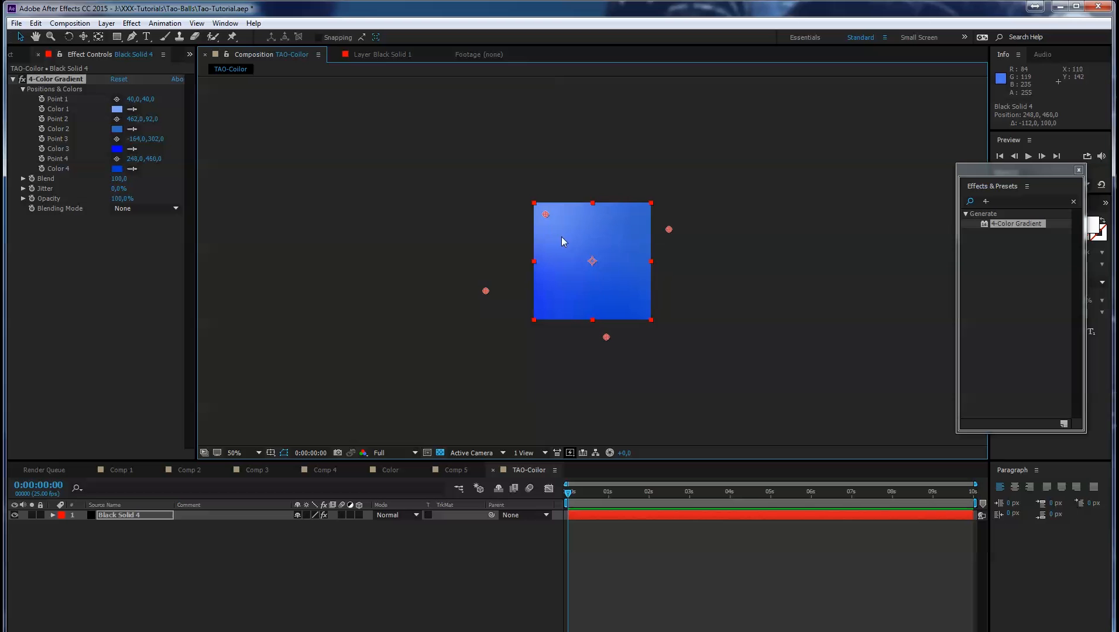
pyautogui.moveTo(545, 215); pyautogui.dragTo(587, 195)
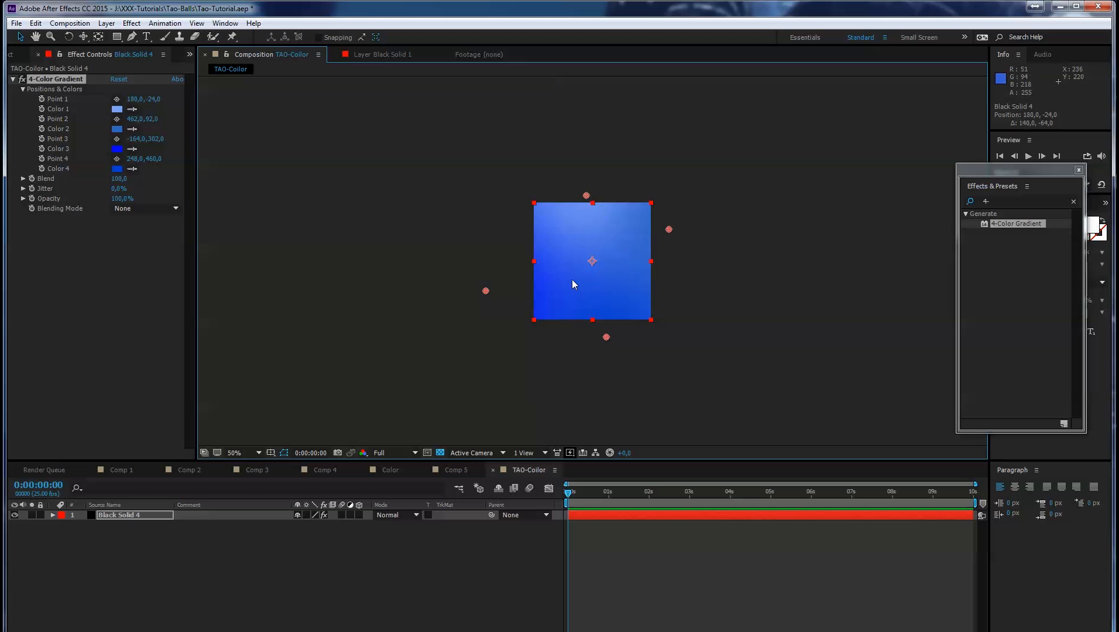
pyautogui.moveTo(489, 291); pyautogui.dragTo(516, 284)
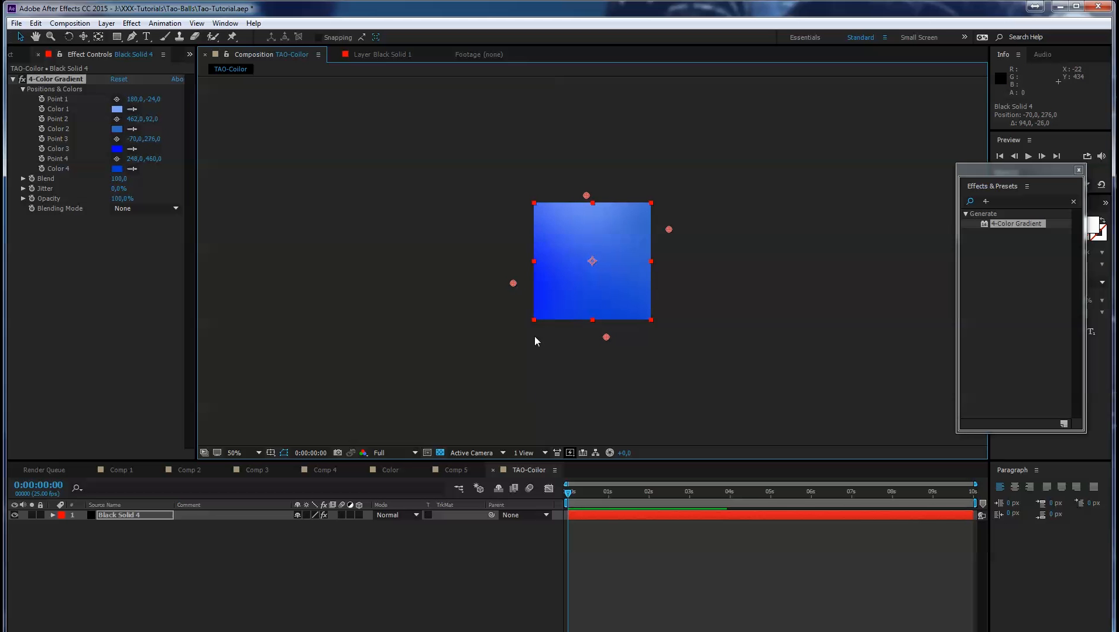
pyautogui.moveTo(606, 337); pyautogui.dragTo(603, 340)
# Add the TAO-Color composition to Comp 5 below the BG layer and hide it
pyautogui.click(468, 473)
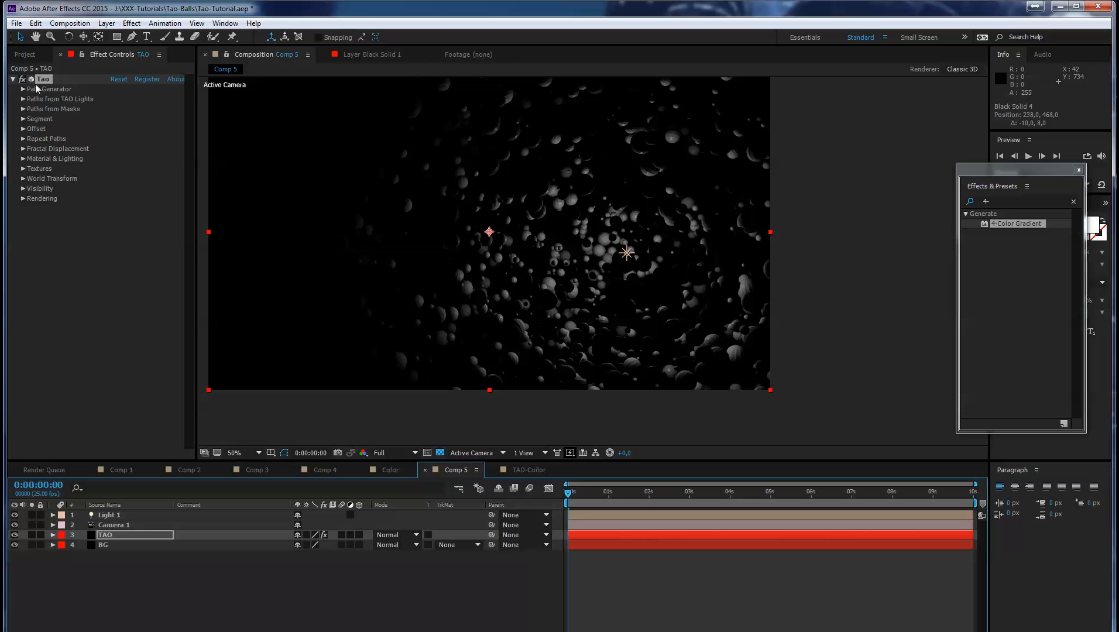
pyautogui.click(28, 54)
pyautogui.moveTo(78, 254); pyautogui.dragTo(112, 560)
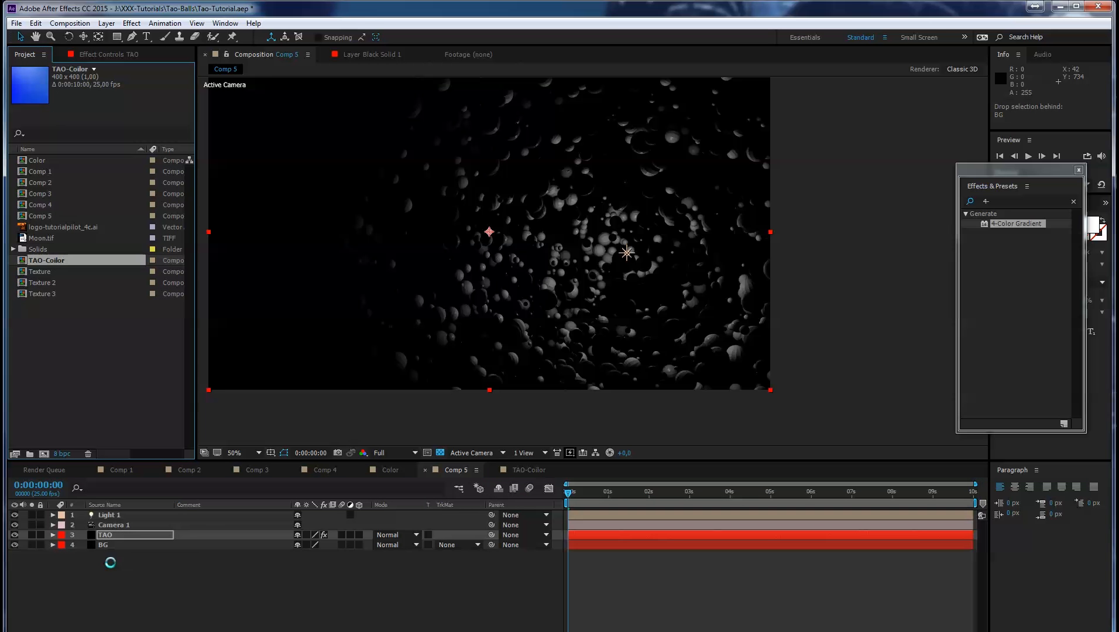
pyautogui.click(15, 555)
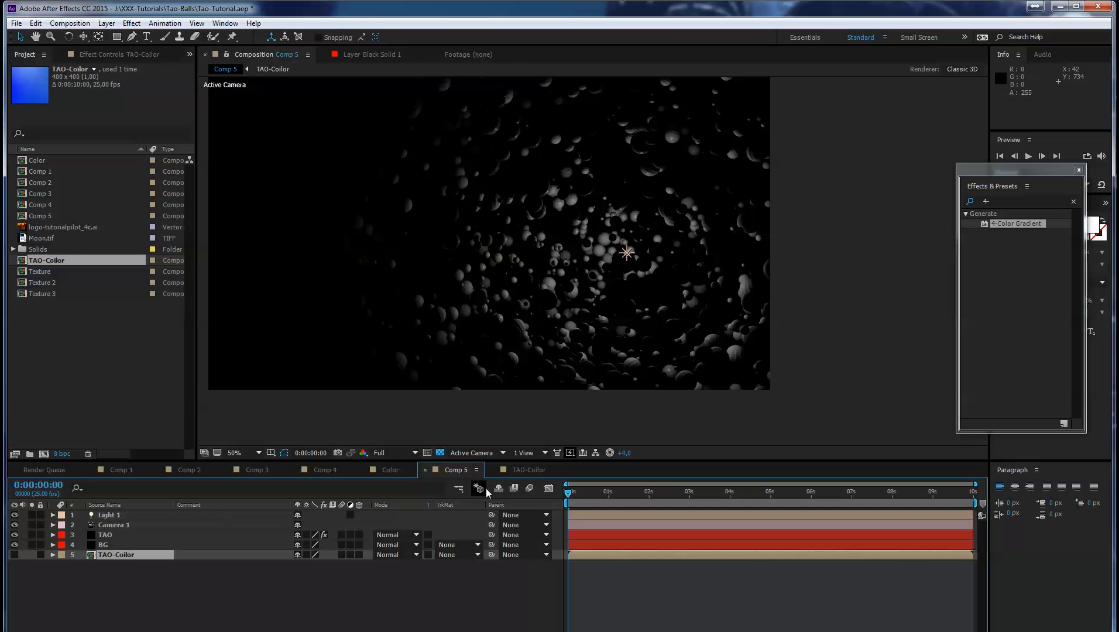
# Set the Color Texture of the TAO layer's Tao effect to the TAO-Color layer and inspect the spheres
pyautogui.click(109, 535)
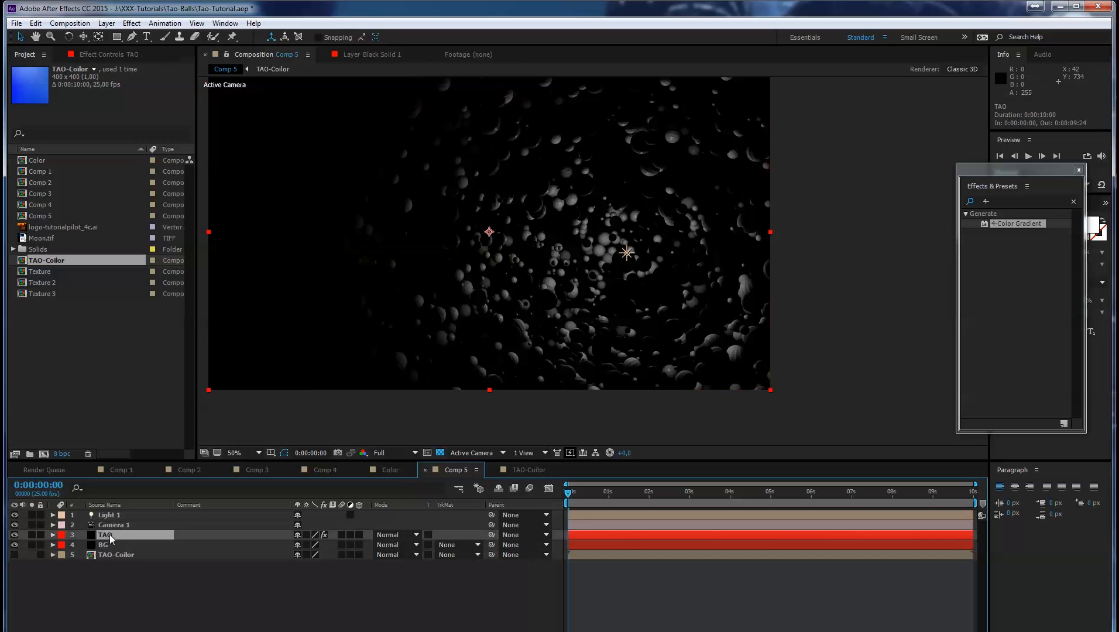
pyautogui.click(114, 54)
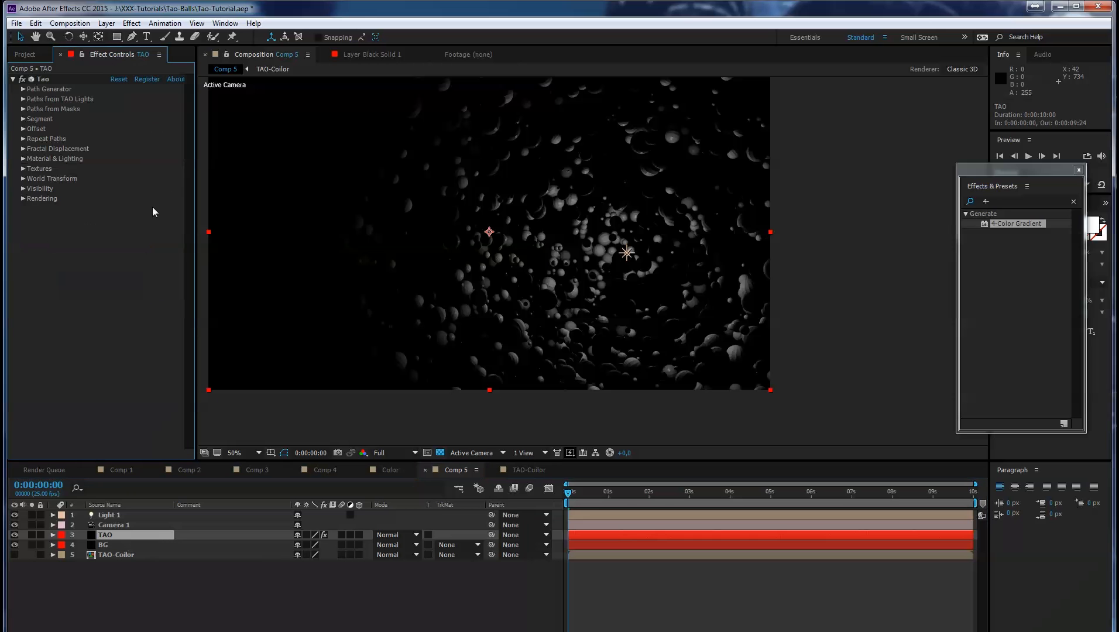
pyautogui.click(22, 169)
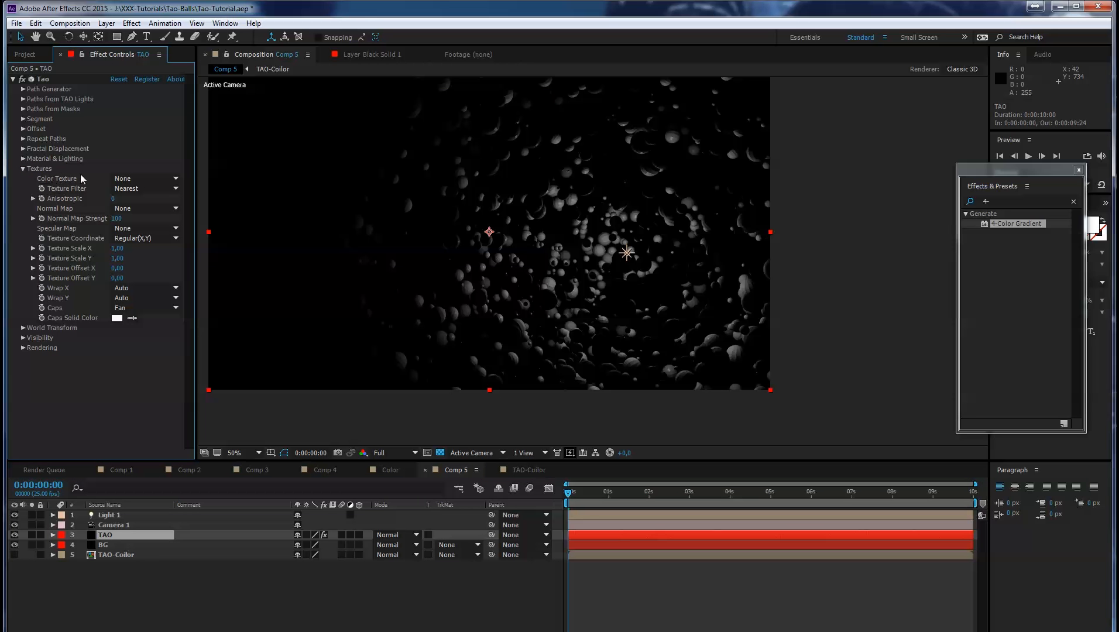
pyautogui.click(134, 179)
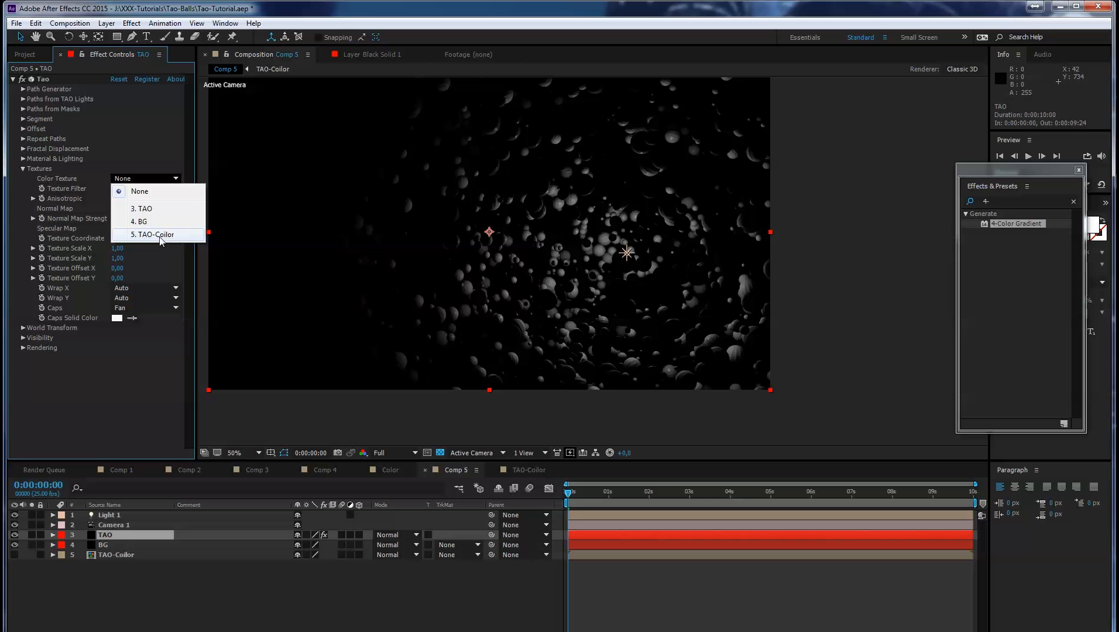
pyautogui.click(159, 234)
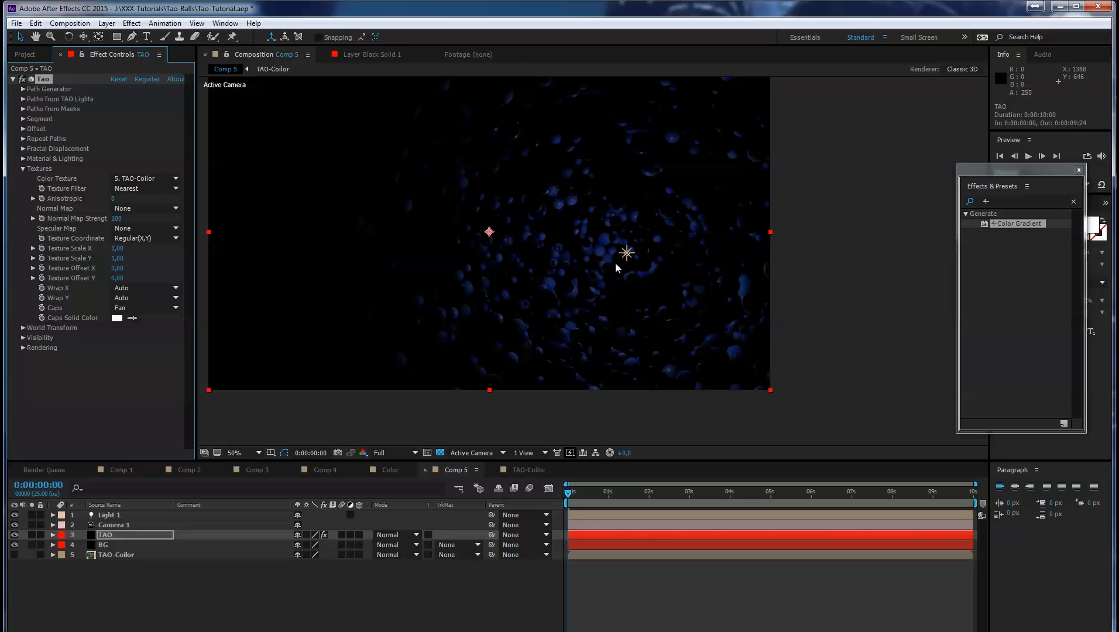
pyautogui.scroll(2, 617, 264)
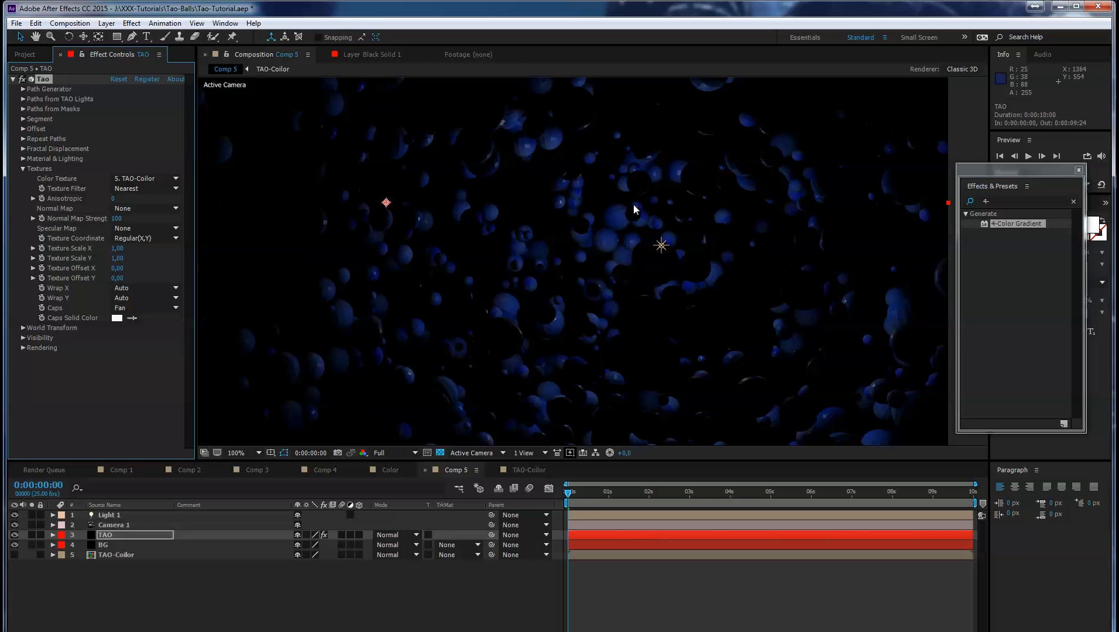
pyautogui.scroll(-2, 552, 232)
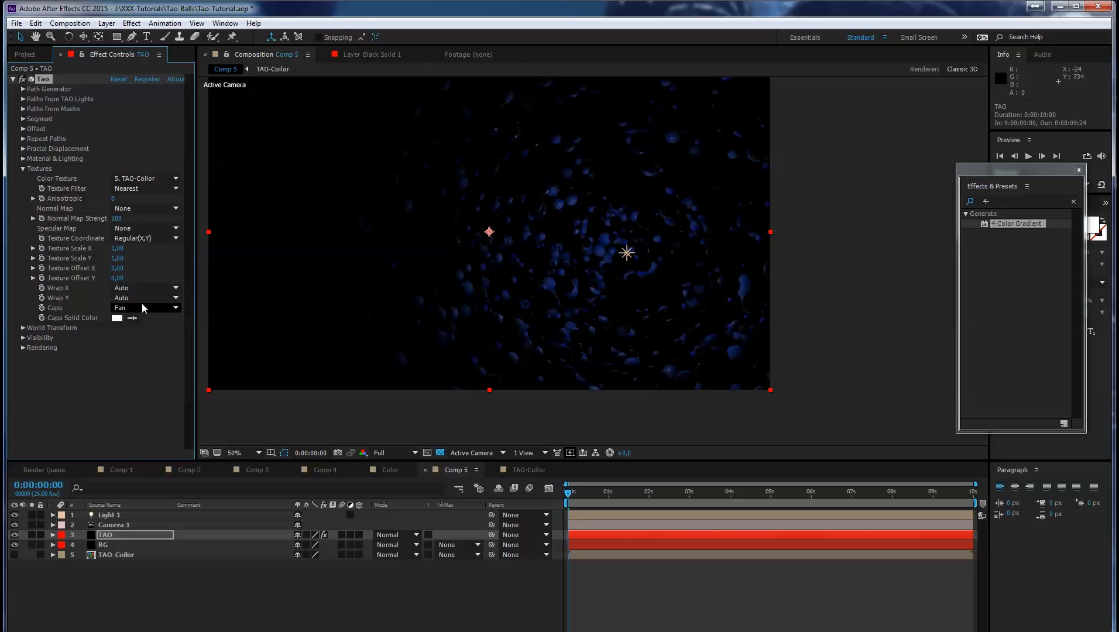
# Change the Tao effect's rendering shader to Density
pyautogui.click(22, 348)
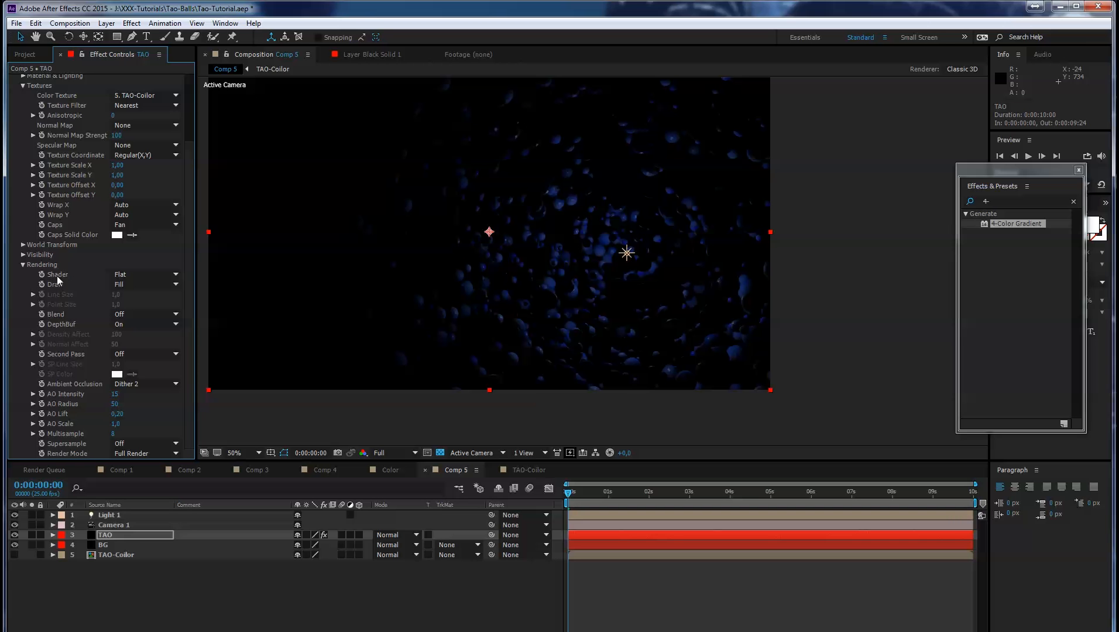
pyautogui.click(149, 274)
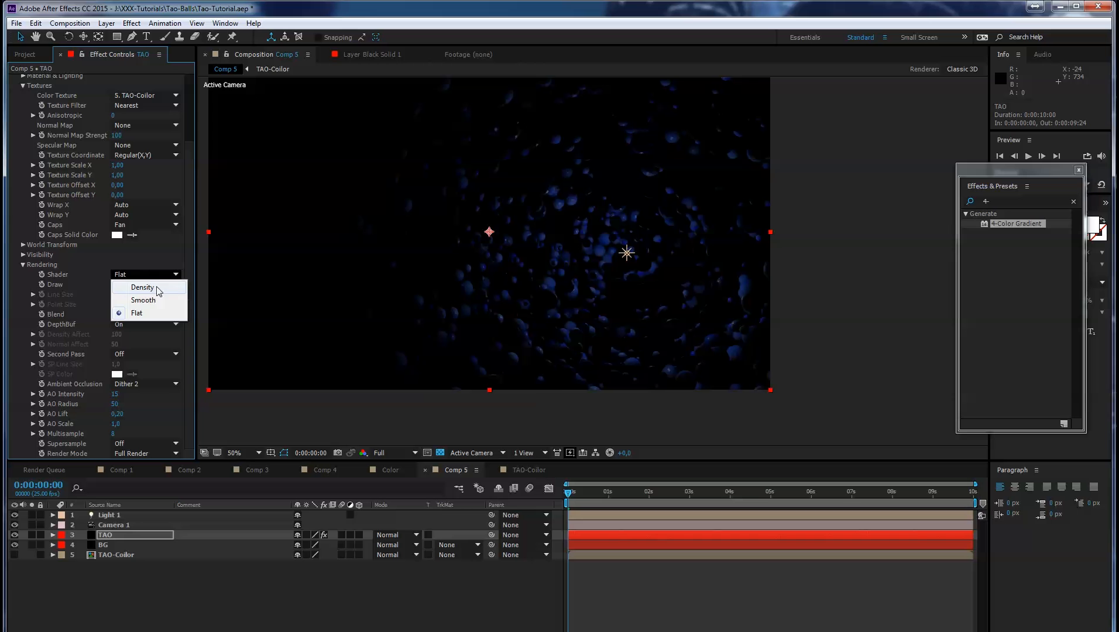
pyautogui.click(157, 288)
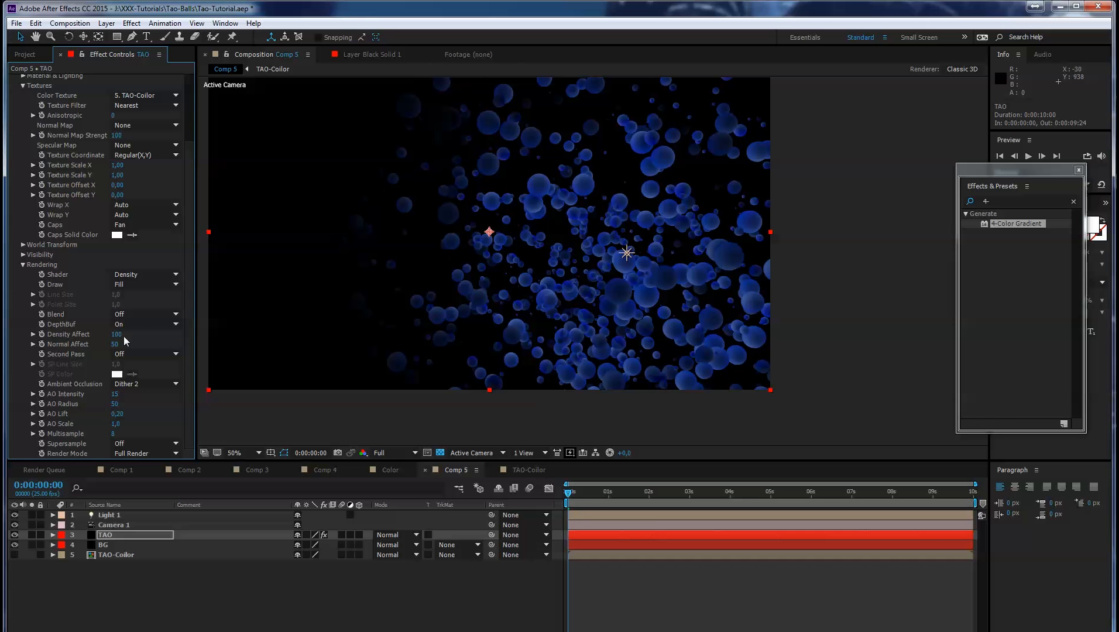
# Try Normal Affect at 100 and 0, then set it to 55 and Density Affect to 82
pyautogui.moveTo(115, 349); pyautogui.dragTo(198, 341)
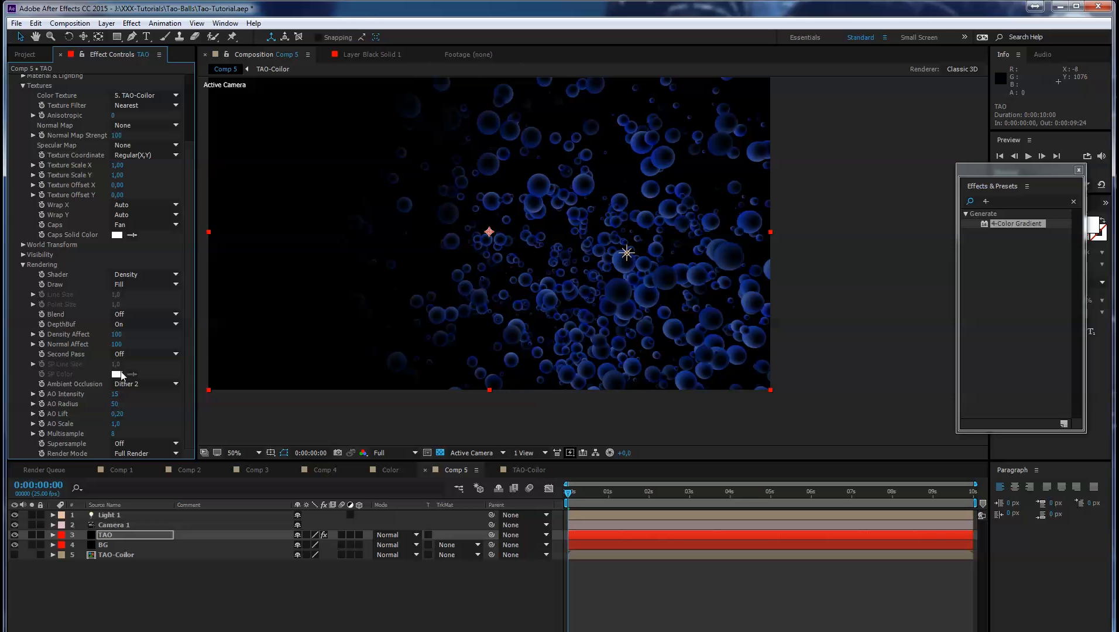
pyautogui.moveTo(116, 344); pyautogui.dragTo(28, 351)
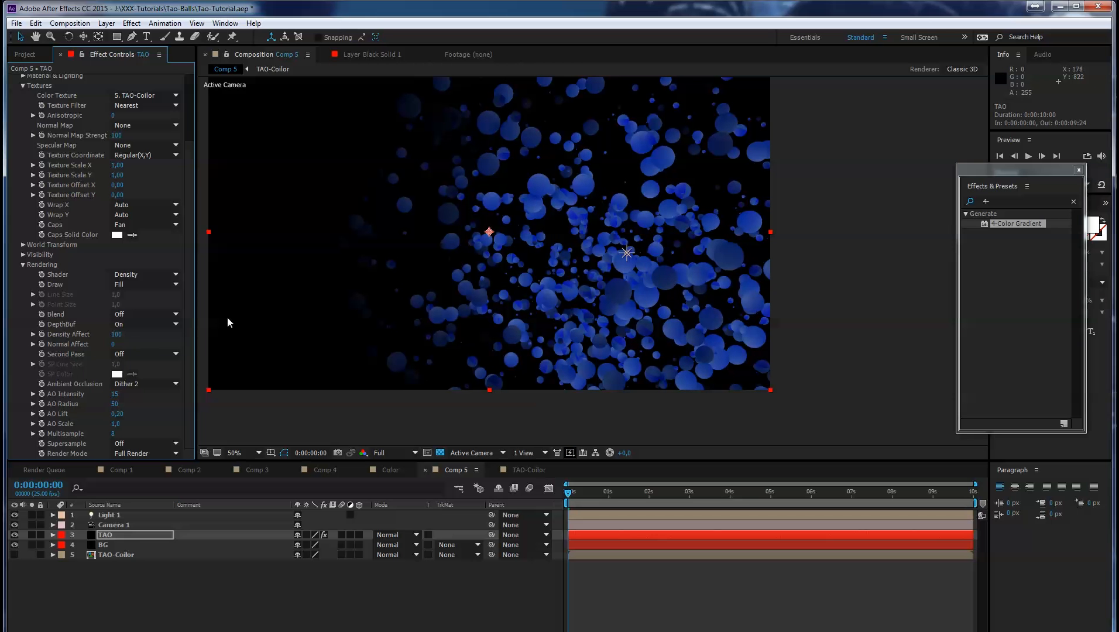
pyautogui.moveTo(114, 344)
pyautogui.mouseDown()
pyautogui.moveTo(130, 342)
pyautogui.moveTo(106, 333)
pyautogui.mouseUp()
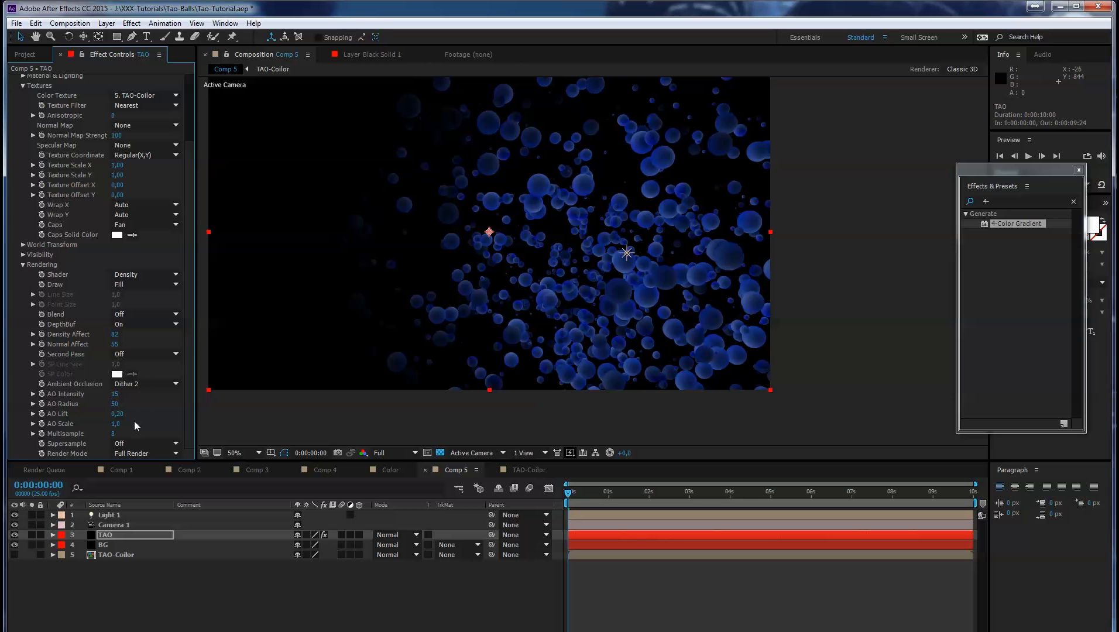
pyautogui.click(22, 265)
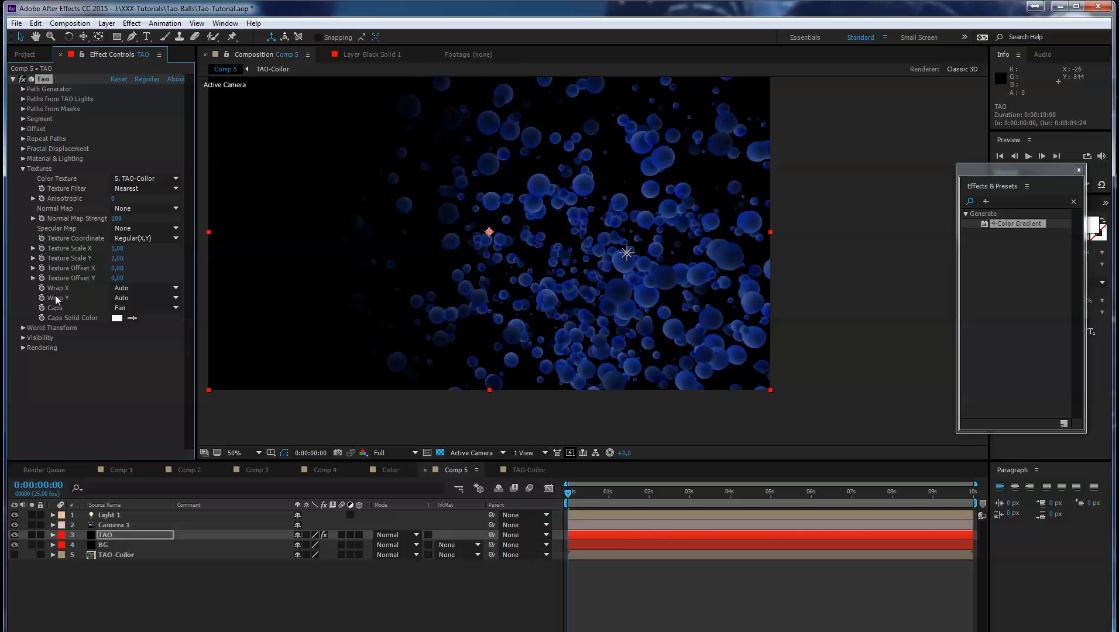
# Set the built-in environment of Tao's image-based lighting to Dark Industrial
pyautogui.click(23, 169)
pyautogui.click(23, 158)
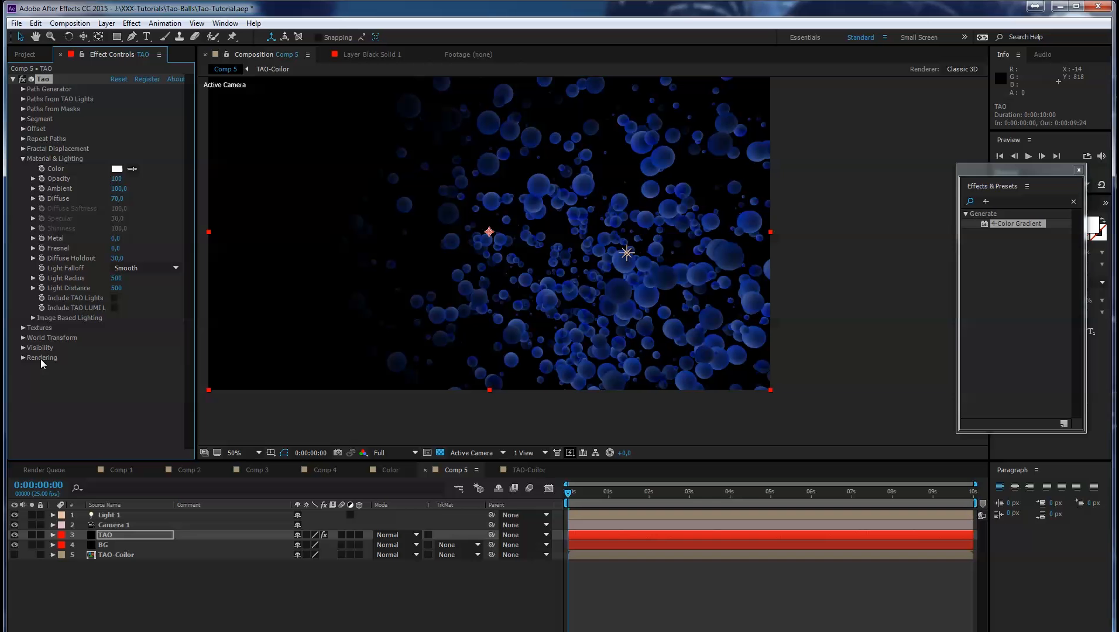
pyautogui.click(24, 357)
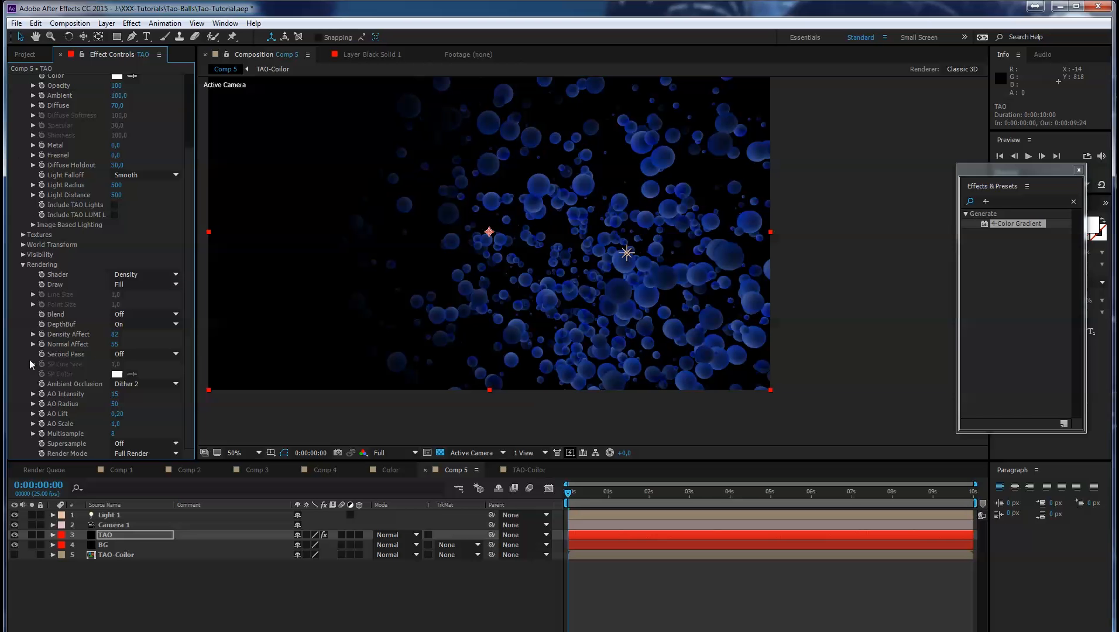
pyautogui.click(24, 264)
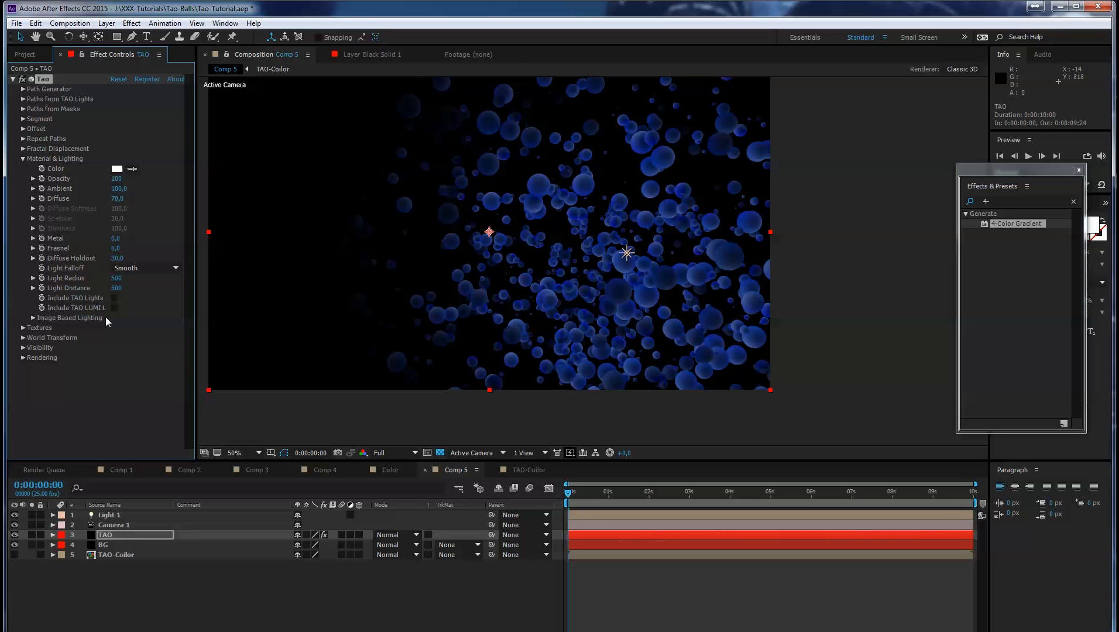
pyautogui.click(33, 317)
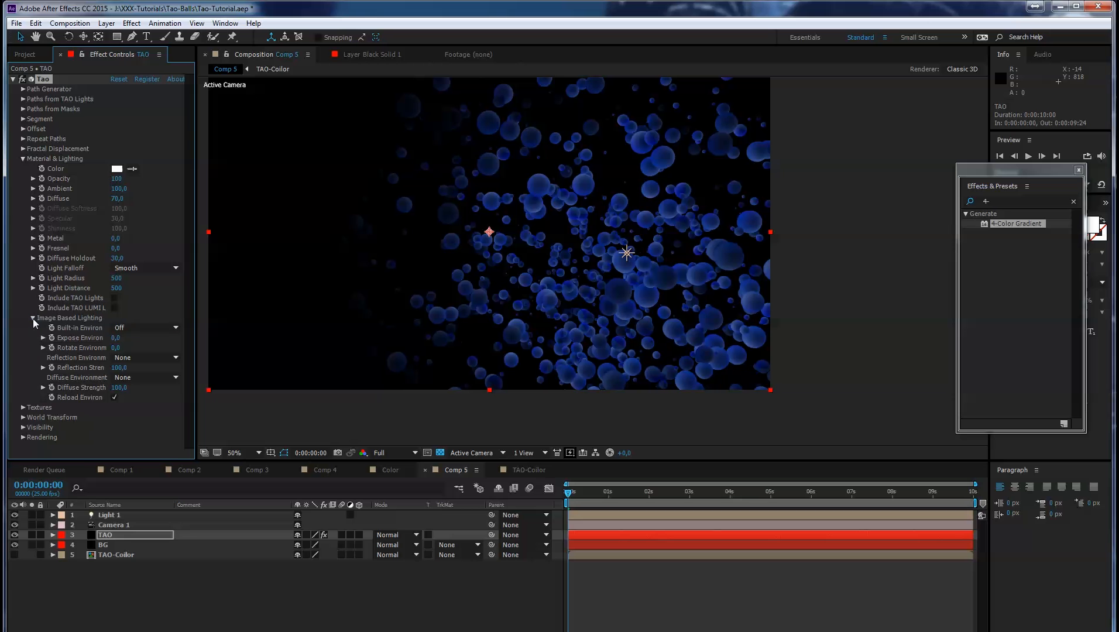
pyautogui.click(142, 329)
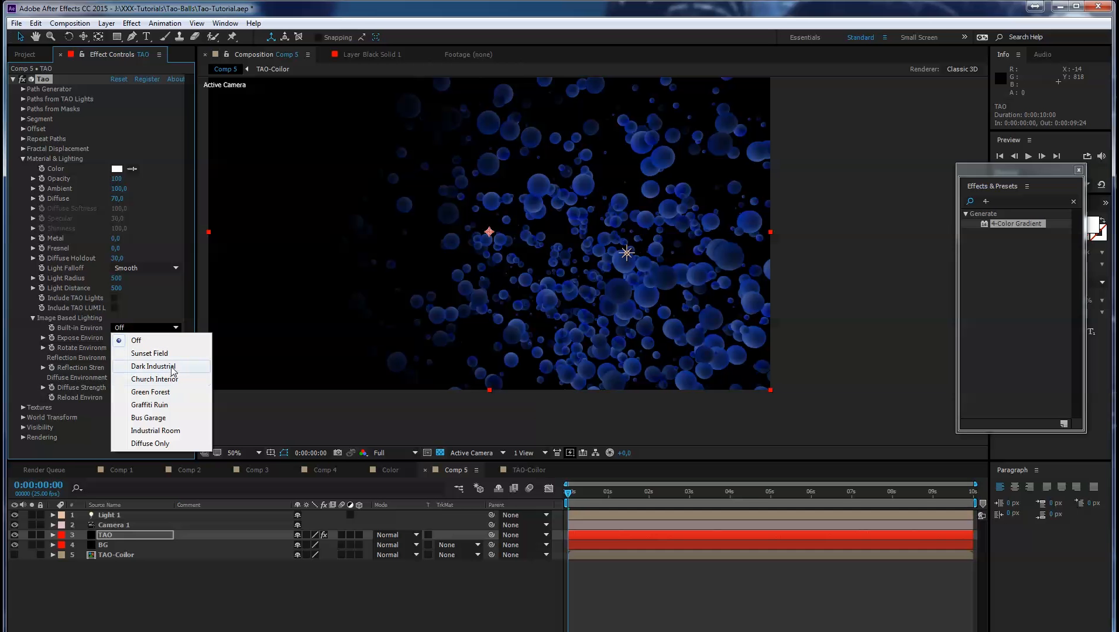
pyautogui.click(171, 367)
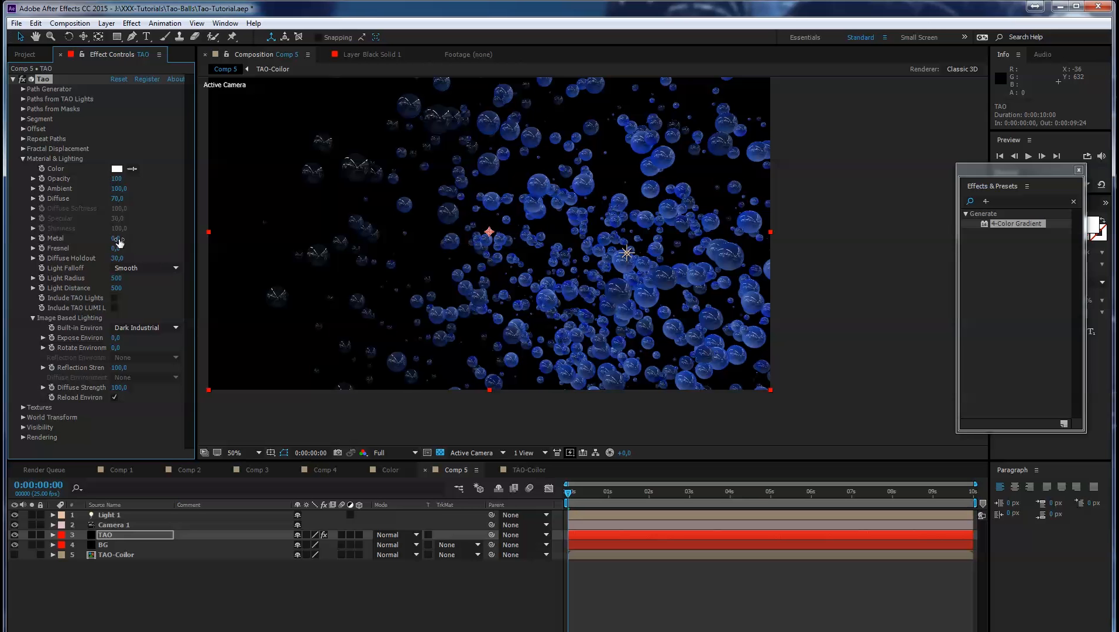
# Set the Tao material's Metal to 24 and Fresnel to 20, with Light Radius 320 and Light Distance 690
pyautogui.moveTo(115, 238); pyautogui.dragTo(133, 249)
pyautogui.moveTo(117, 279)
pyautogui.mouseDown()
pyautogui.moveTo(104, 278)
pyautogui.moveTo(127, 288)
pyautogui.mouseUp()
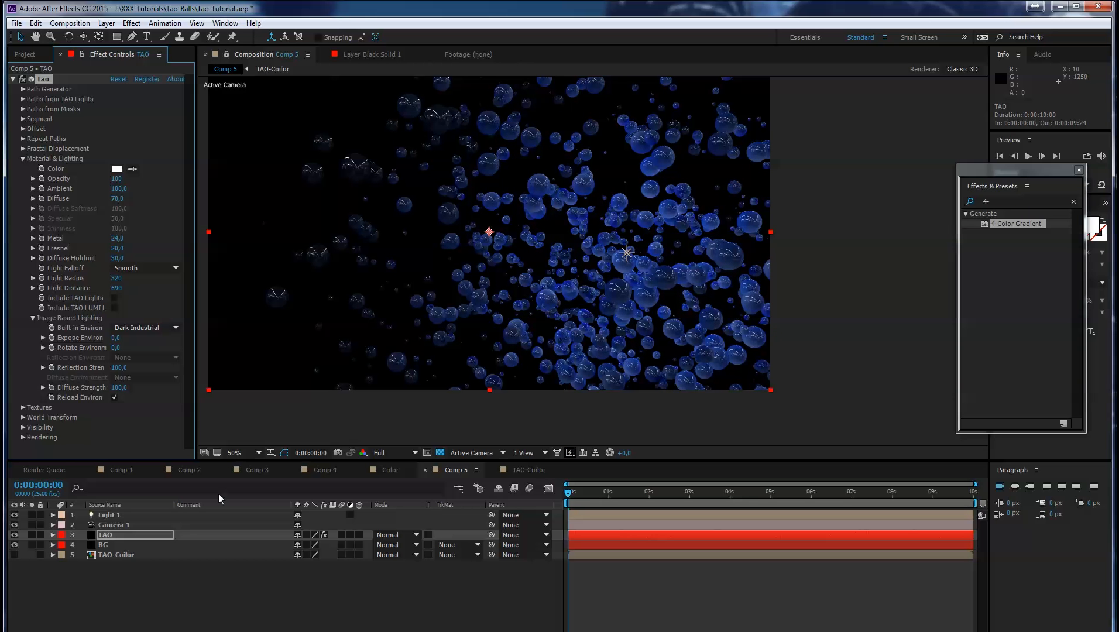
# Raise the intensity of Light 1 well above 100% to brighten the spheres
pyautogui.click(52, 515)
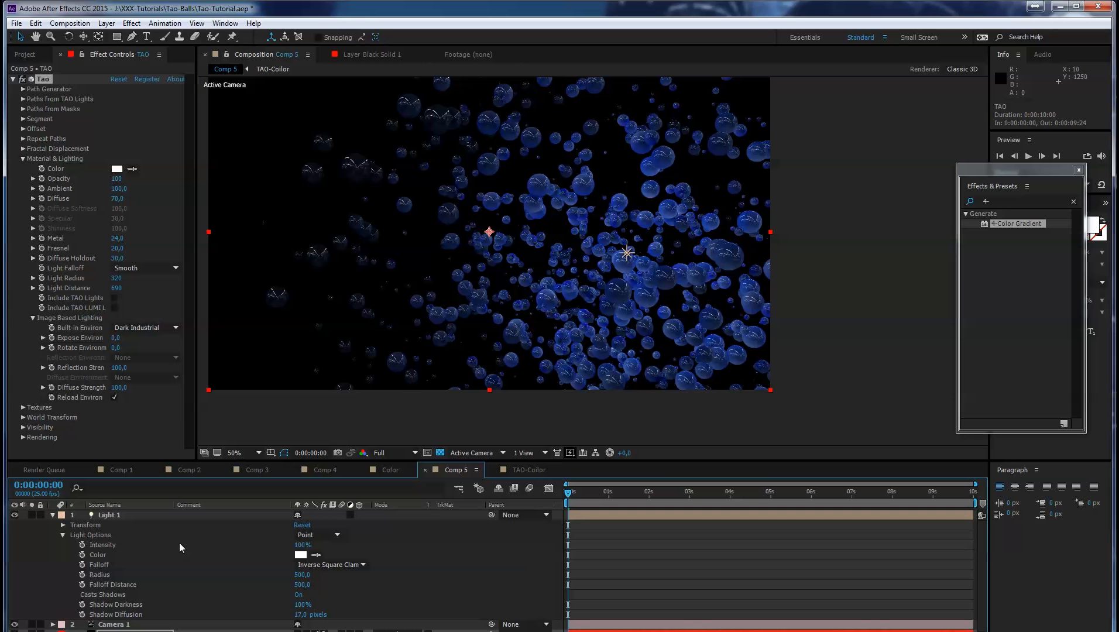
pyautogui.moveTo(301, 548); pyautogui.dragTo(429, 538)
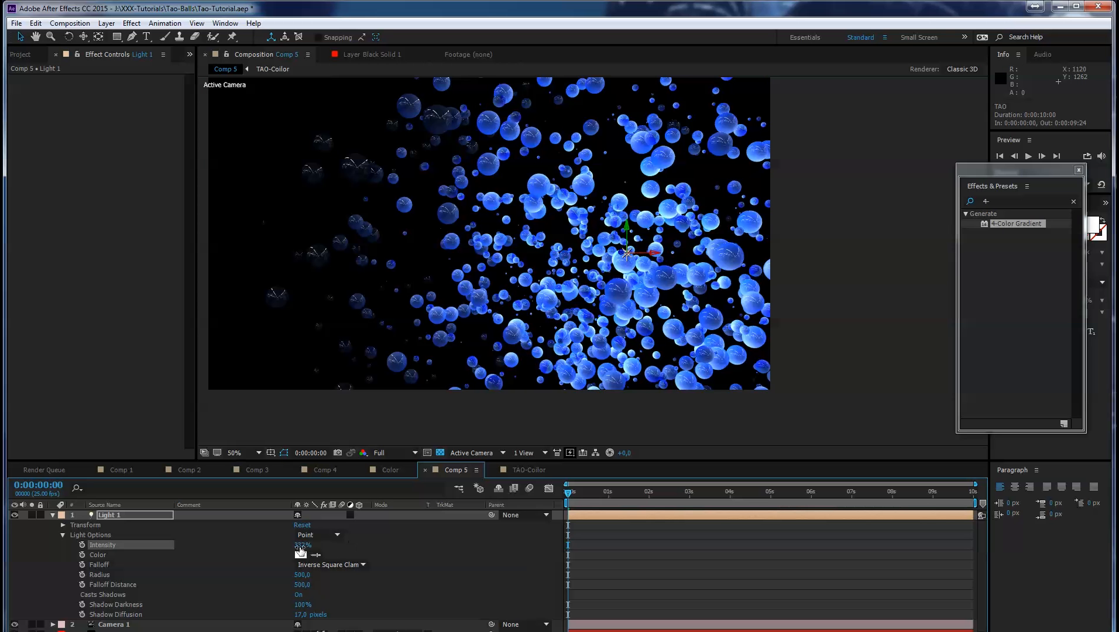
# Set Light 1's intensity to 340% and the TAO layer's material Light Radius to 80
pyautogui.moveTo(300, 550); pyautogui.dragTo(305, 549)
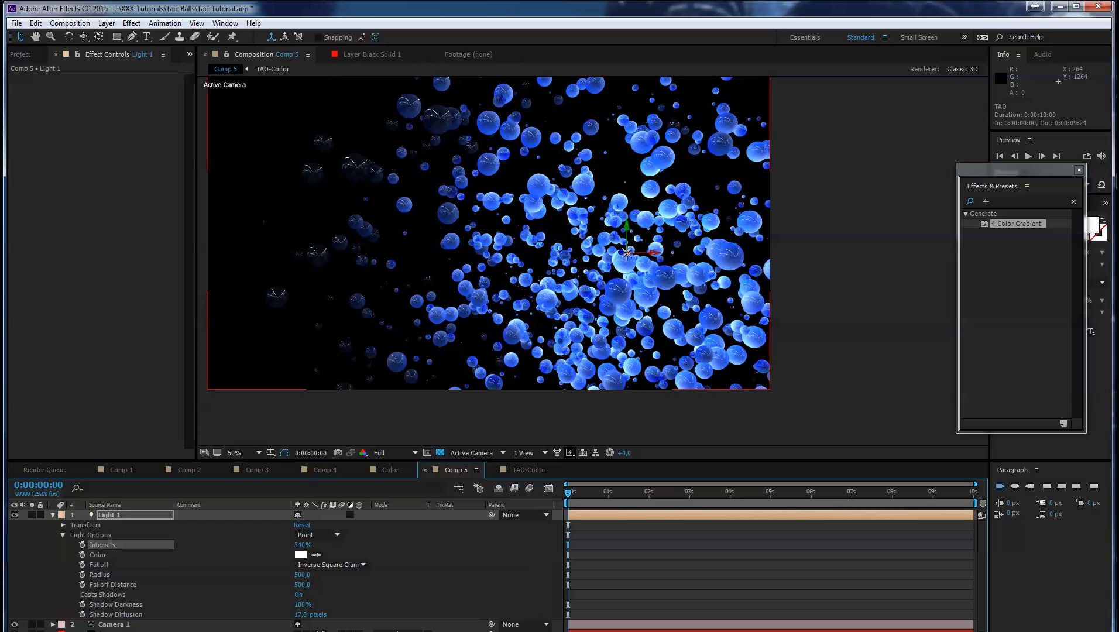
pyautogui.click(129, 631)
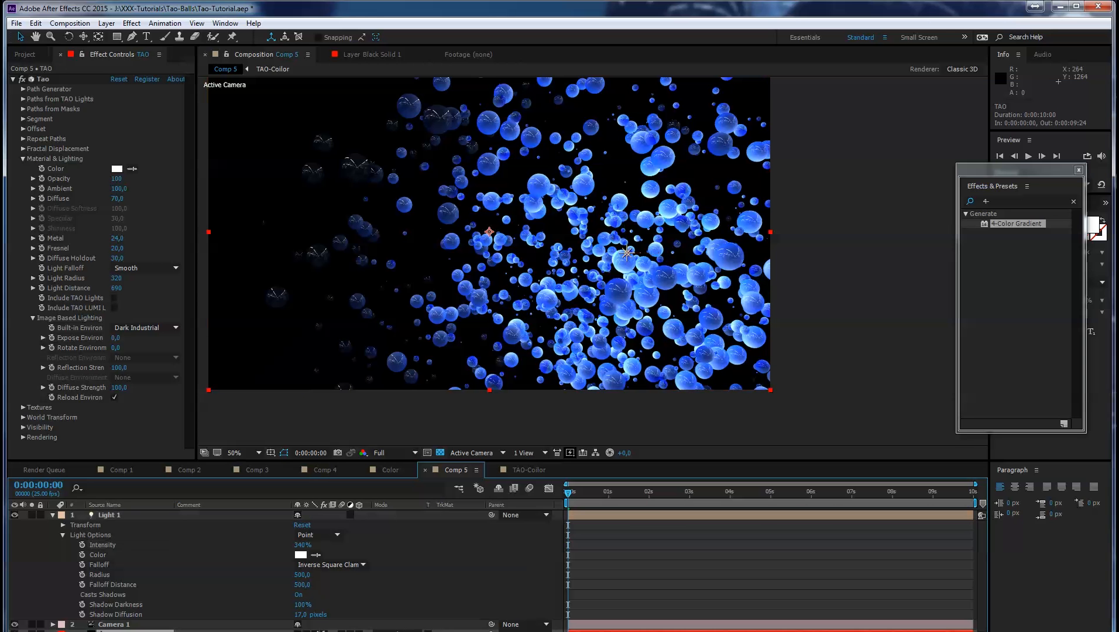
pyautogui.click(53, 515)
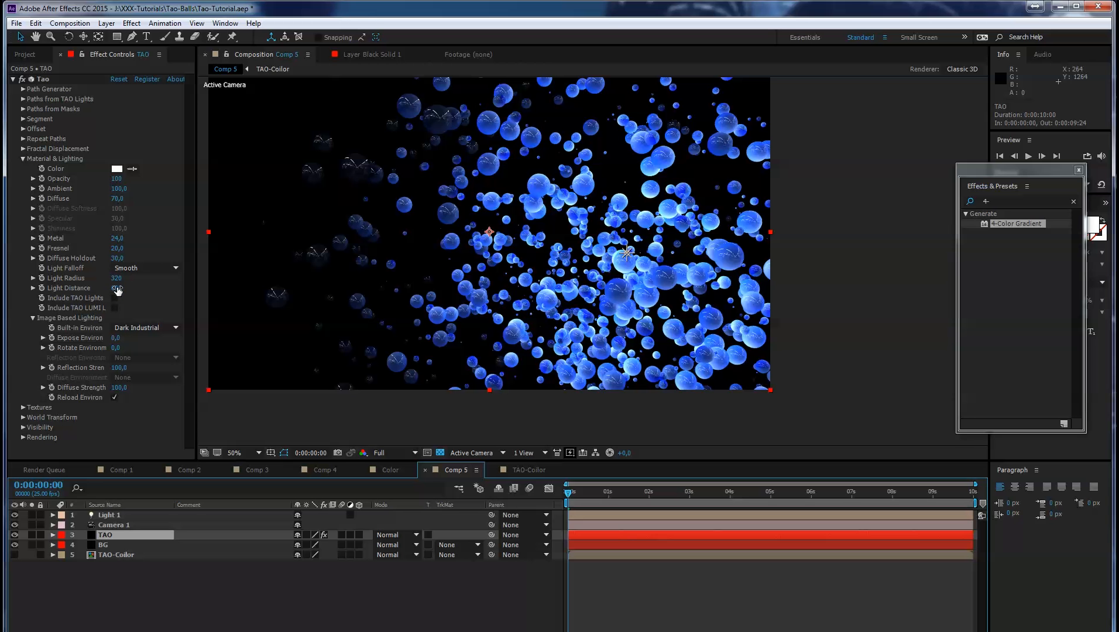
pyautogui.moveTo(116, 279); pyautogui.dragTo(104, 281)
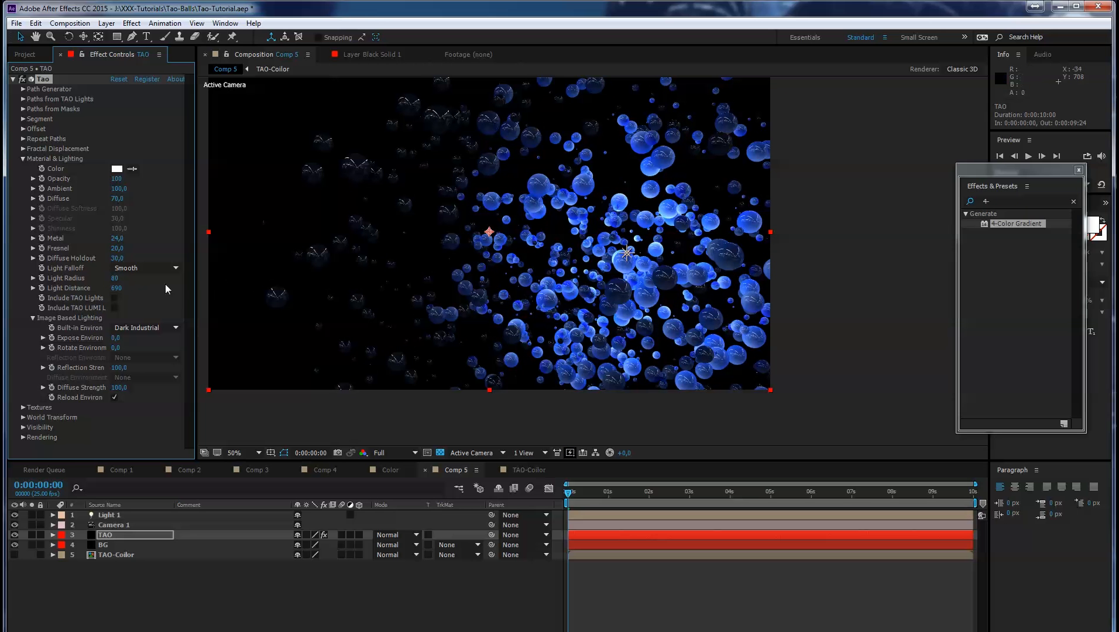
pyautogui.click(114, 278)
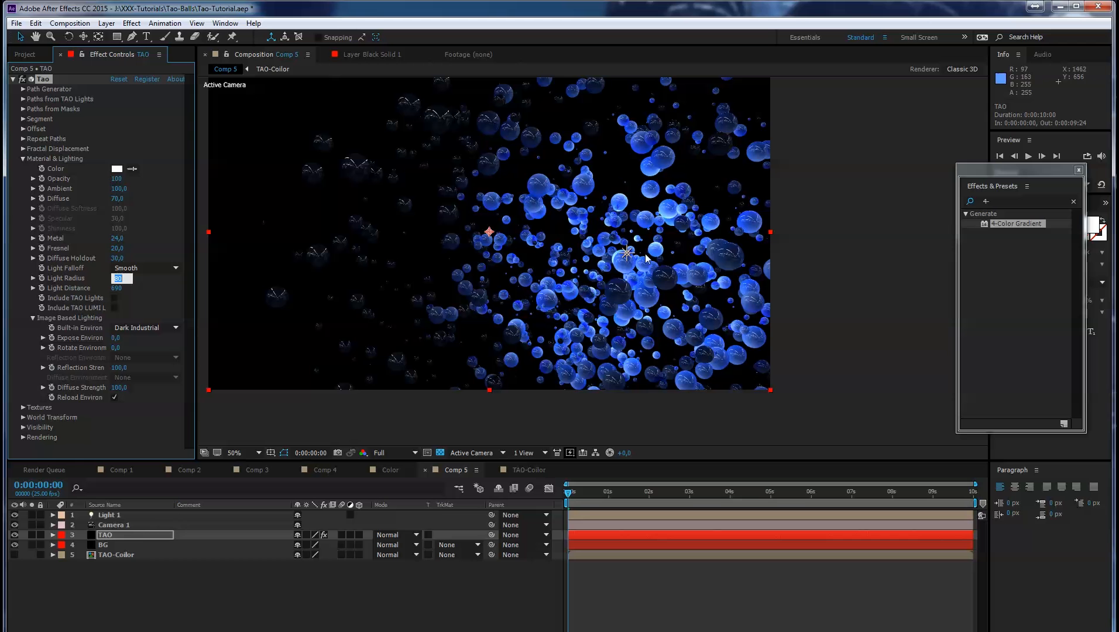
# Raise the intensity of Light 1 to 530%
pyautogui.click(53, 515)
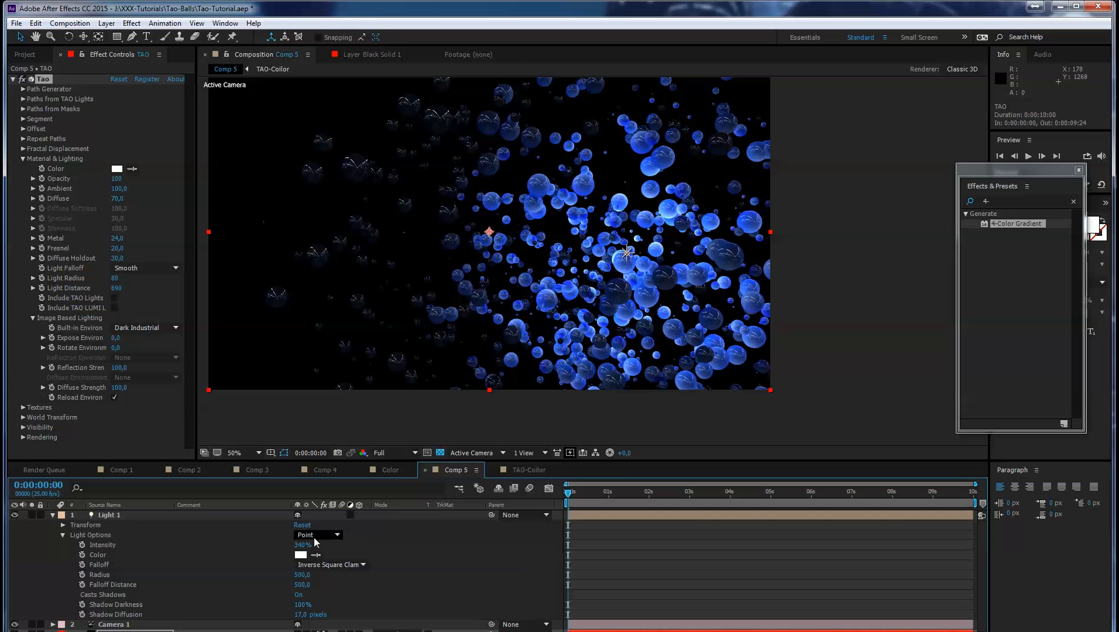
pyautogui.moveTo(299, 545); pyautogui.dragTo(403, 540)
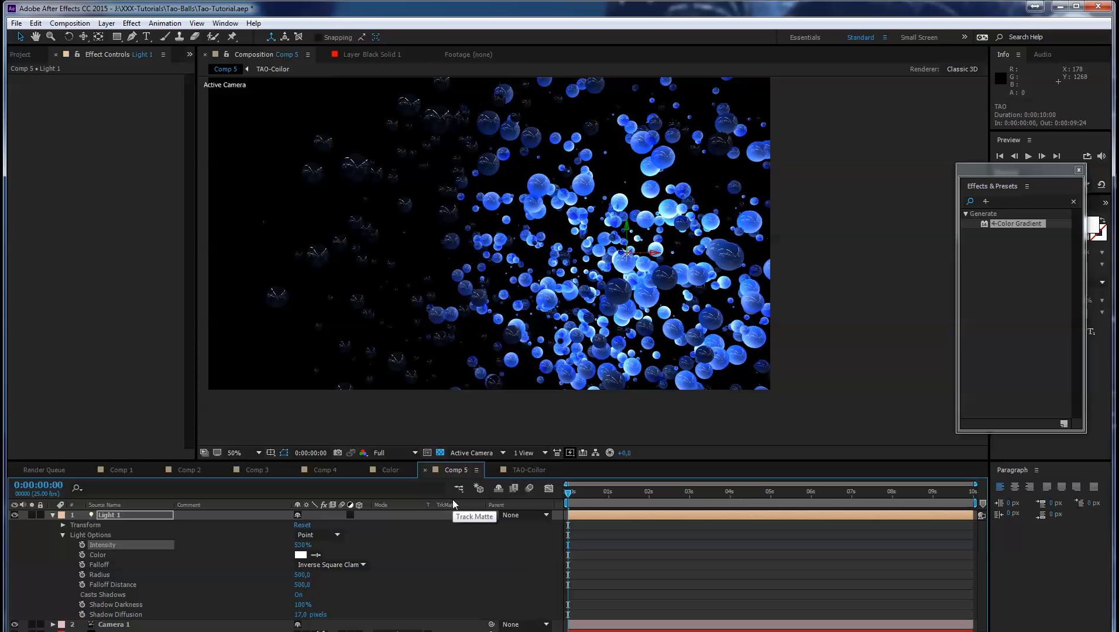
pyautogui.click(53, 515)
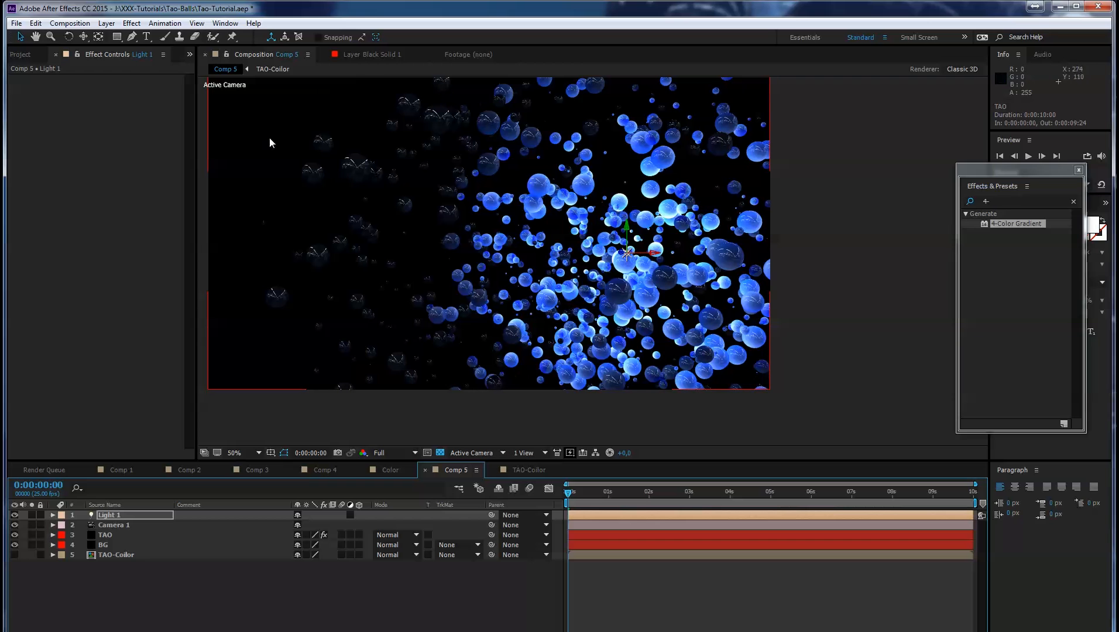
# Apply a 4-Color Gradient to the BG layer, sampling a light blue from the spheres for Color 4 and copying it to Color 1
pyautogui.click(108, 546)
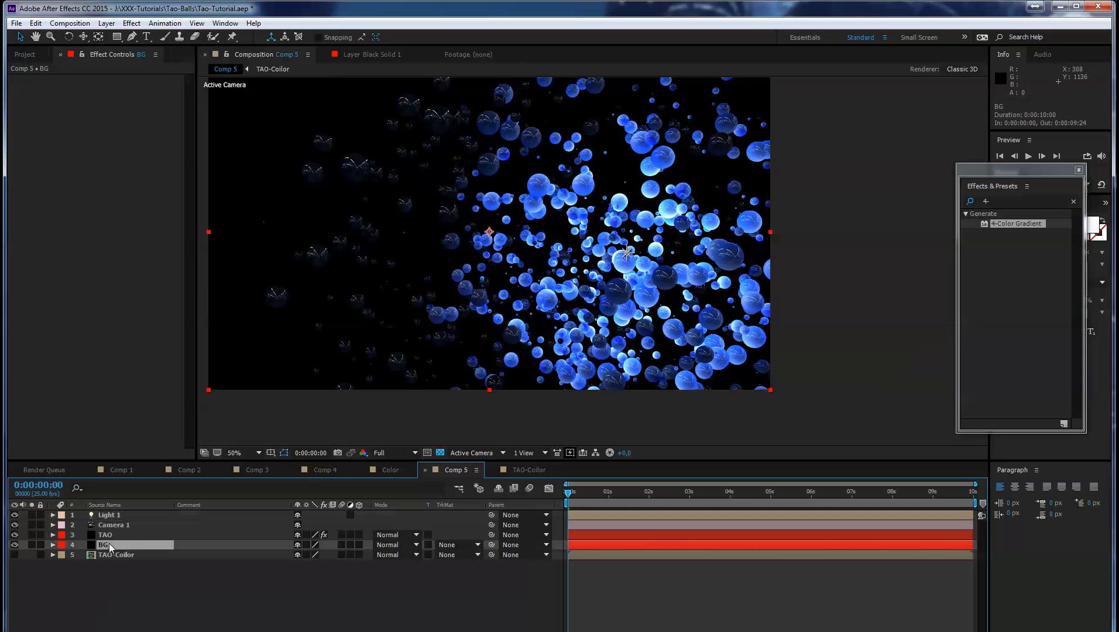
pyautogui.doubleClick(1002, 223)
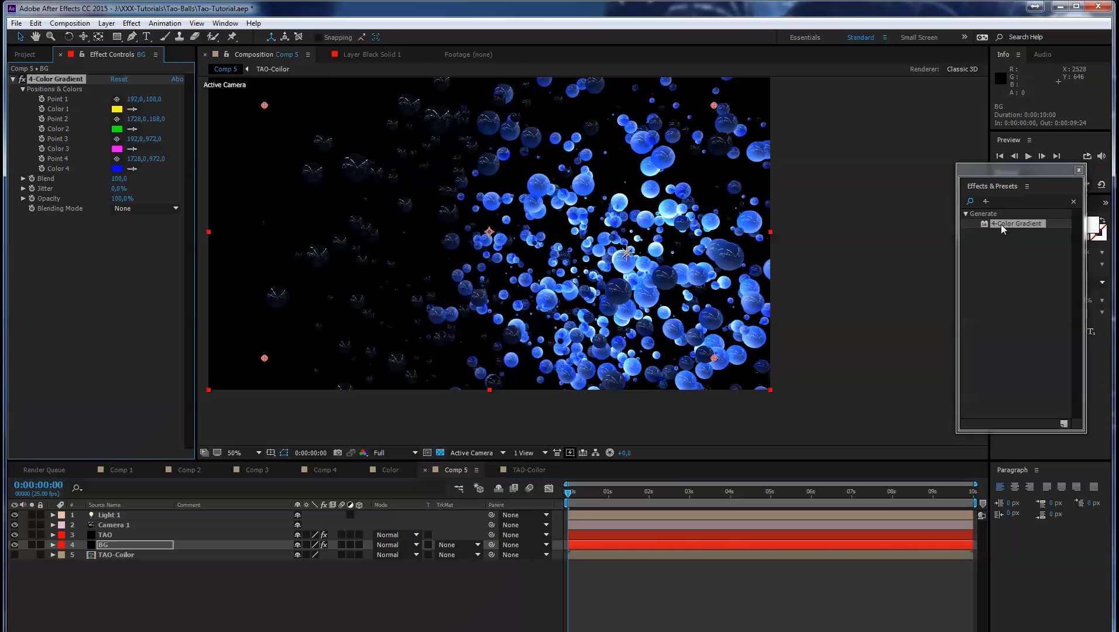
pyautogui.click(133, 169)
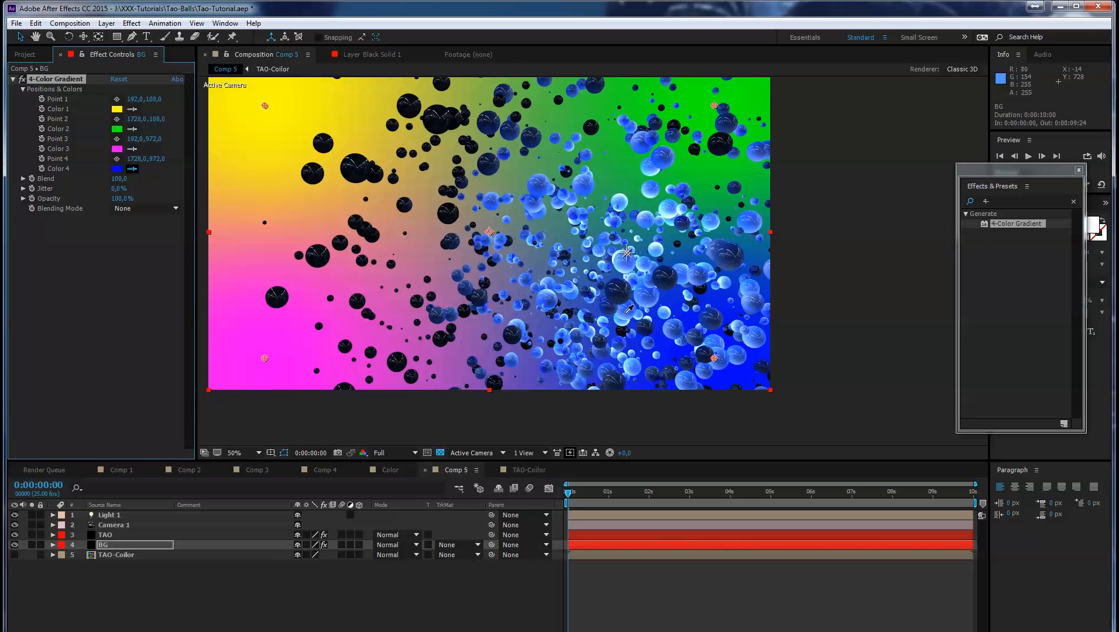
pyautogui.click(623, 268)
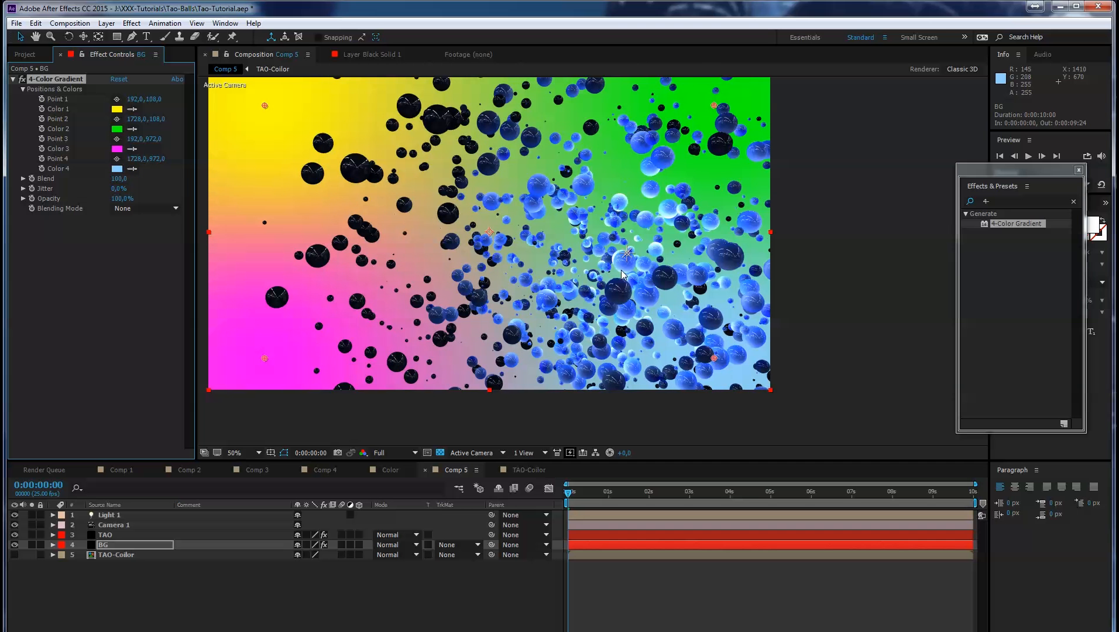
pyautogui.click(133, 109)
pyautogui.click(120, 169)
# Make Color 3 and Color 2 of the BG gradient black (000000)
pyautogui.click(117, 149)
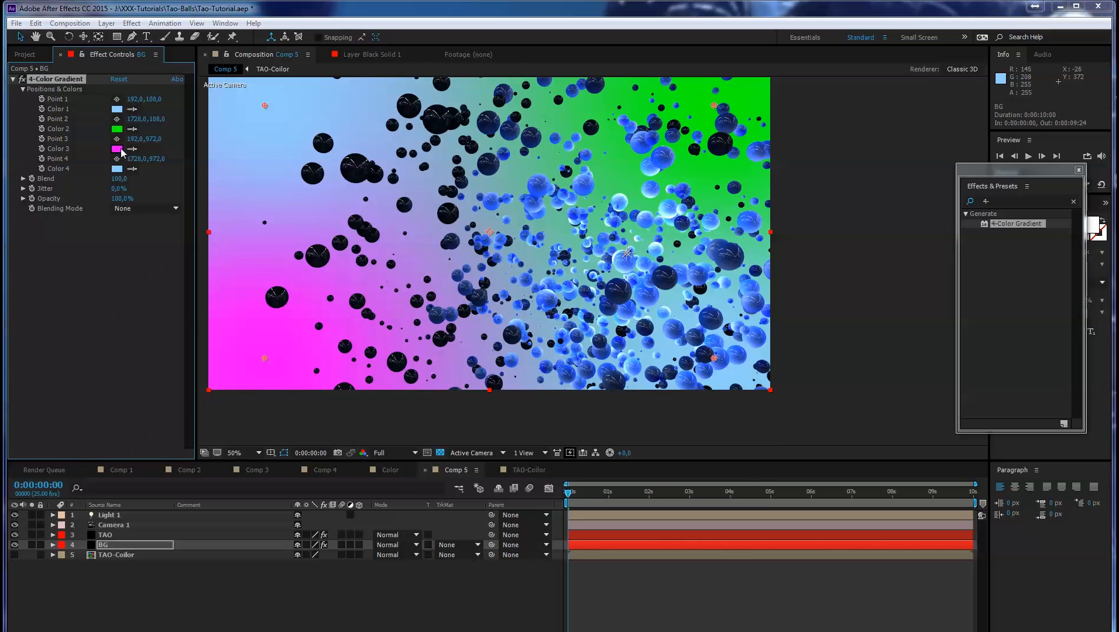
pyautogui.moveTo(609, 412); pyautogui.dragTo(458, 509)
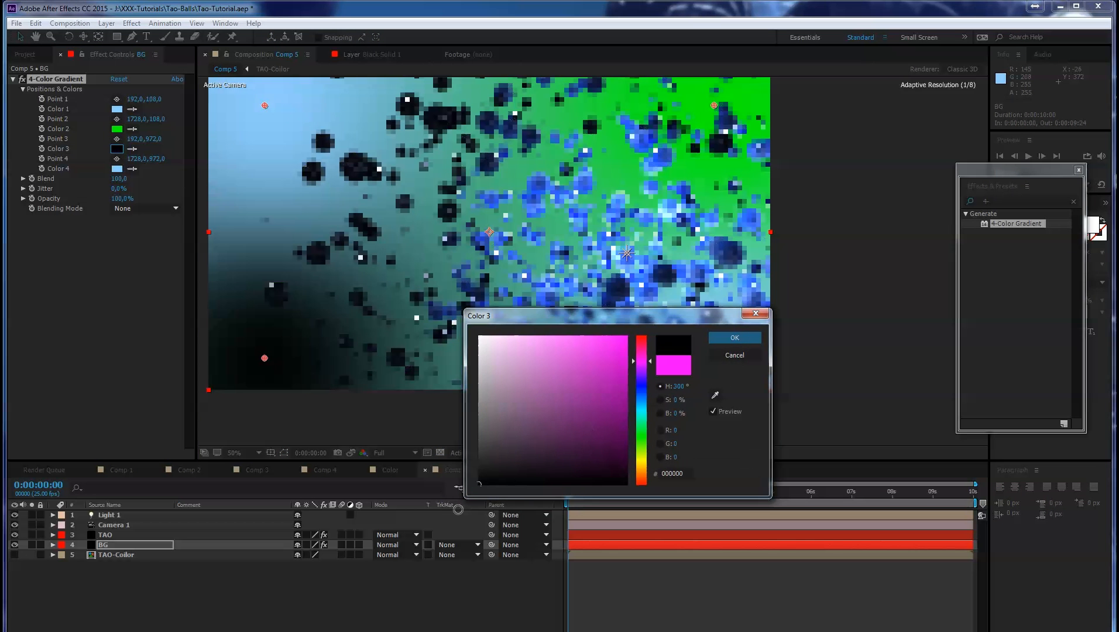
pyautogui.click(734, 337)
pyautogui.click(132, 129)
pyautogui.click(119, 150)
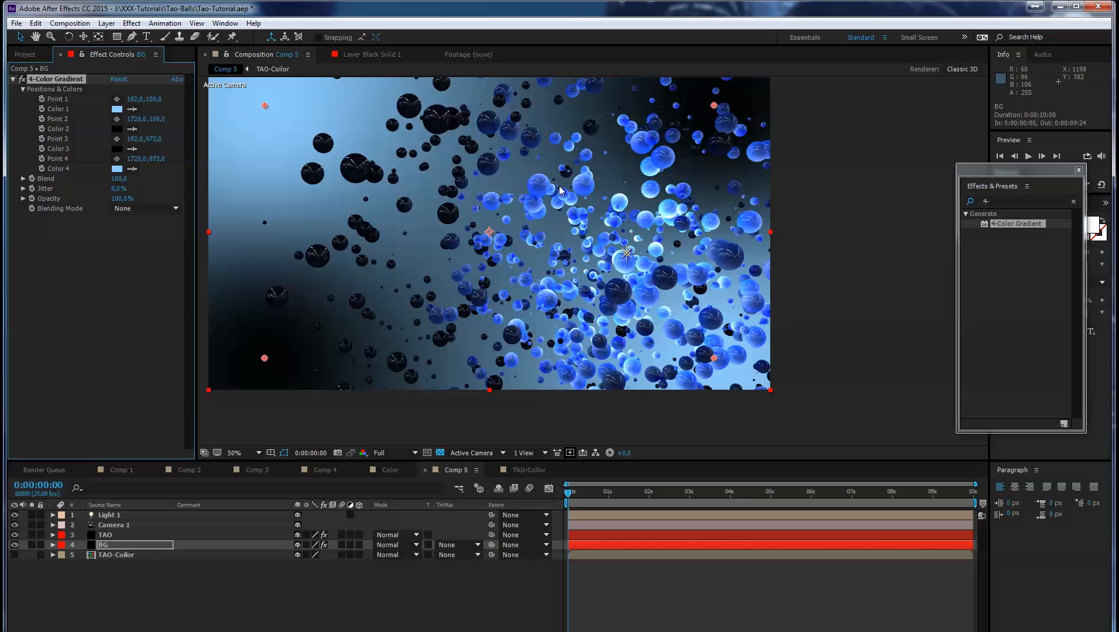
# Move the BG gradient's Point 1 outside the frame to about -128, -100 and Point 4 to about 2092, 1192
pyautogui.press(',')
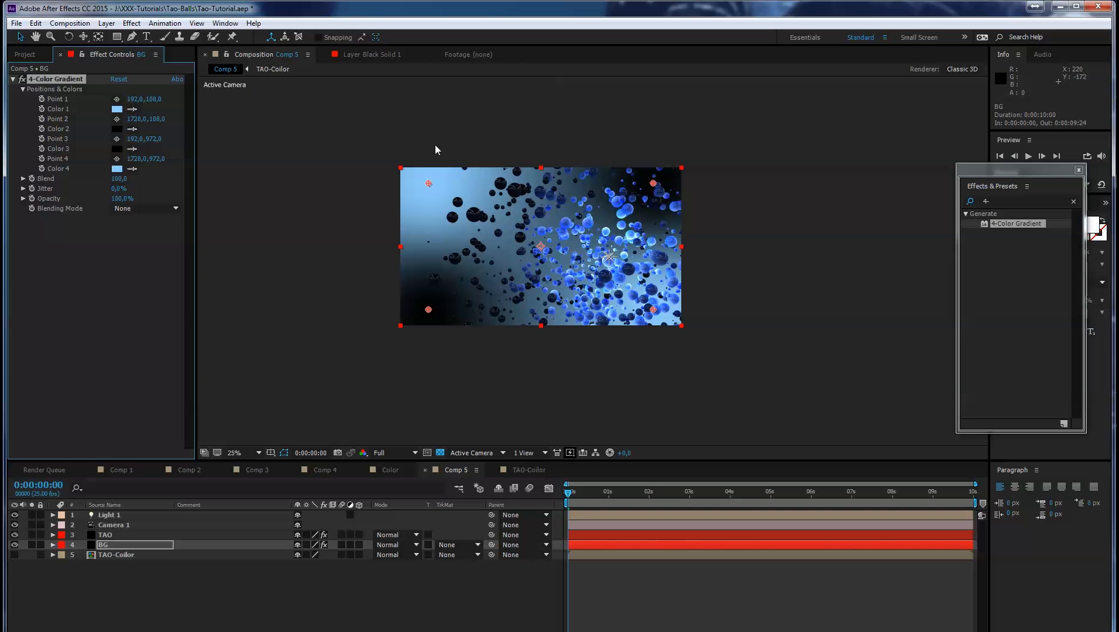
pyautogui.moveTo(428, 184); pyautogui.dragTo(381, 155)
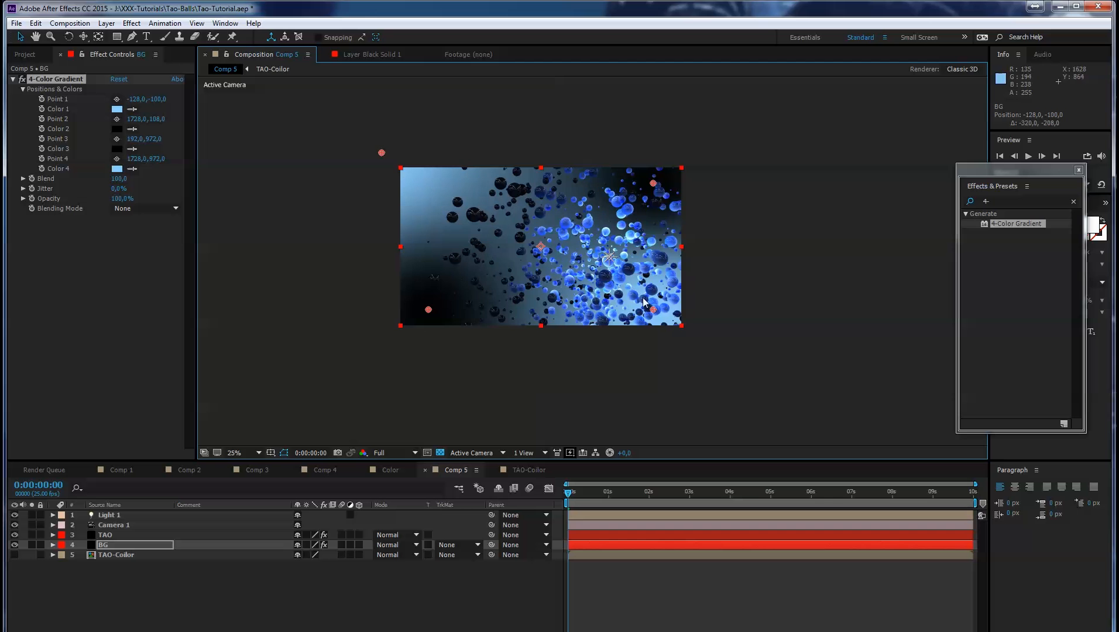
pyautogui.moveTo(653, 309); pyautogui.dragTo(706, 344)
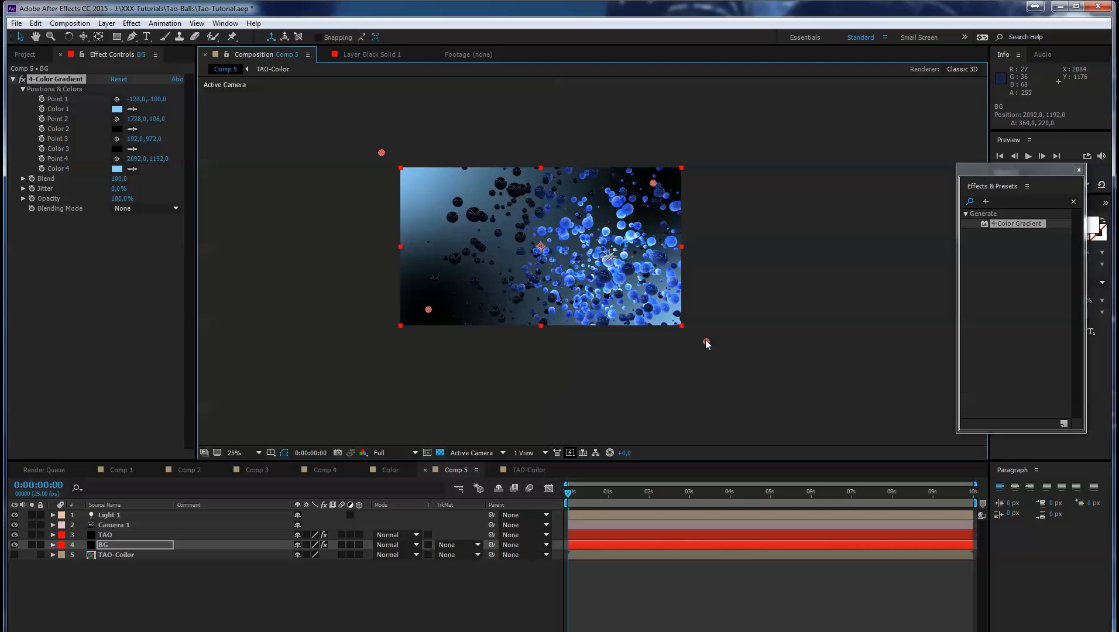
# Change Color 4 of the BG gradient to the deeper blue 5087EC
pyautogui.click(118, 169)
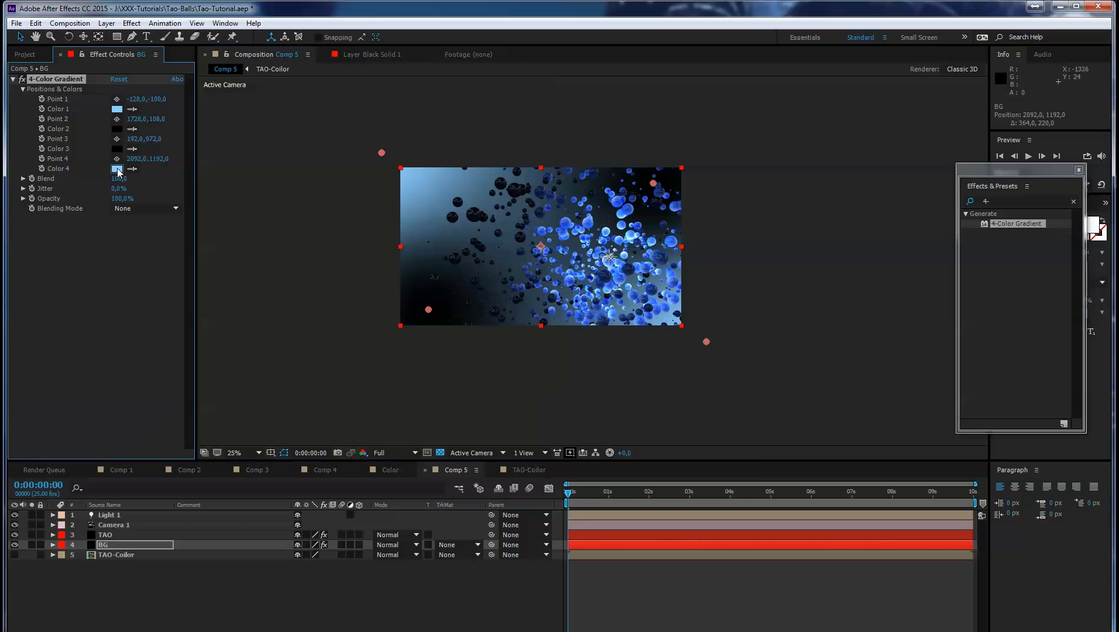
pyautogui.moveTo(556, 341)
pyautogui.mouseDown()
pyautogui.moveTo(738, 383)
pyautogui.moveTo(721, 412)
pyautogui.moveTo(712, 405)
pyautogui.mouseUp()
pyautogui.moveTo(787, 465); pyautogui.dragTo(788, 458)
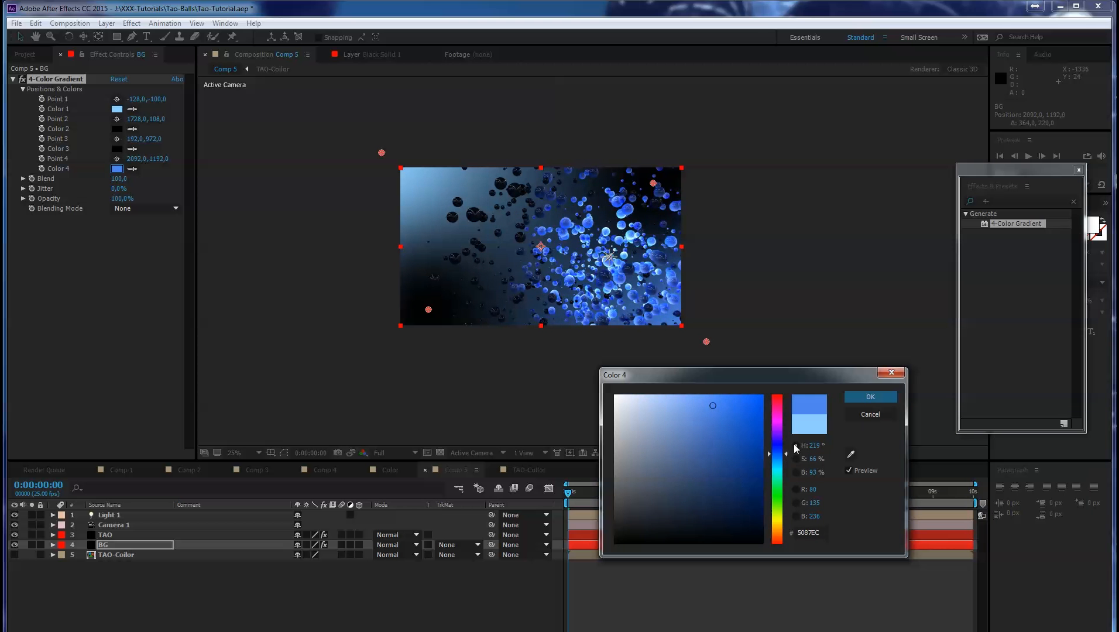
pyautogui.click(860, 398)
# Move the BG gradient's Point 4 in to about 2068, 1178 and Point 1 to about -40, -44
pyautogui.press('.')
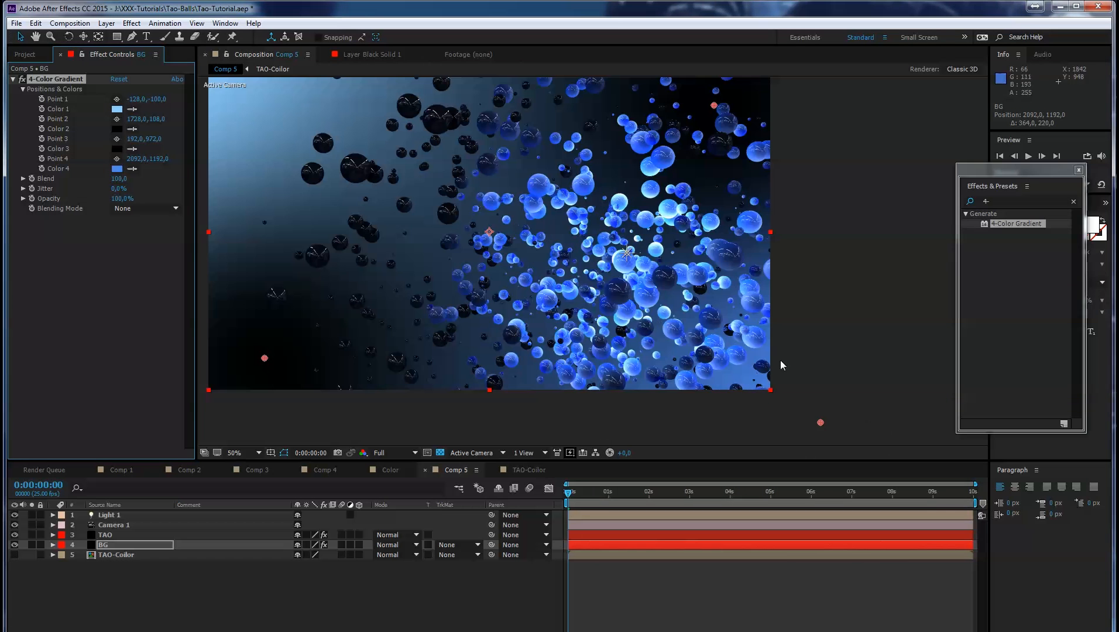
pyautogui.moveTo(820, 422)
pyautogui.mouseDown()
pyautogui.moveTo(769, 389)
pyautogui.moveTo(813, 417)
pyautogui.mouseUp()
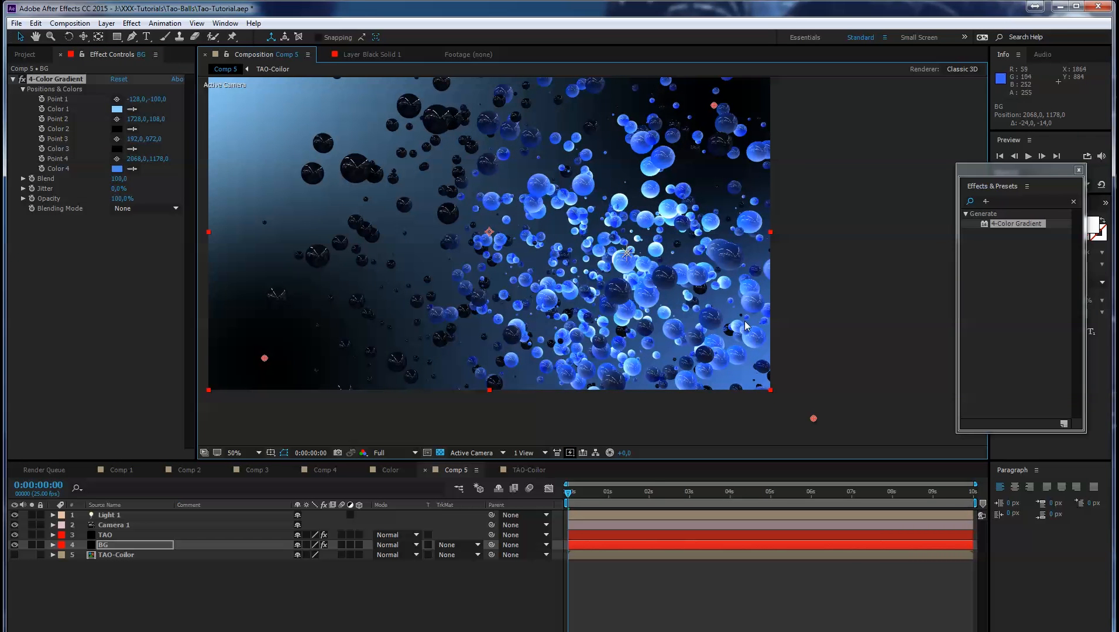
pyautogui.scroll(1, 341, 228)
pyautogui.scroll(-1, 341, 229)
pyautogui.moveTo(403, 226); pyautogui.dragTo(465, 270)
pyautogui.moveTo(232, 89); pyautogui.dragTo(256, 108)
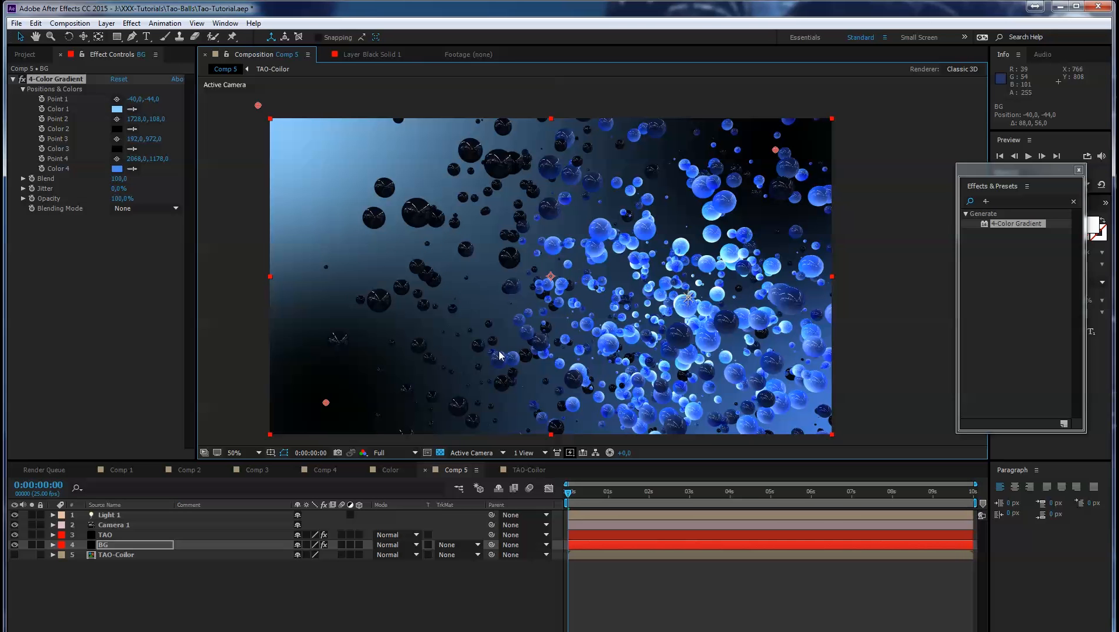
# Add an adjustment layer above Light 1 and apply the Trapcode Shine effect to it
pyautogui.click(114, 517)
pyautogui.click(106, 23)
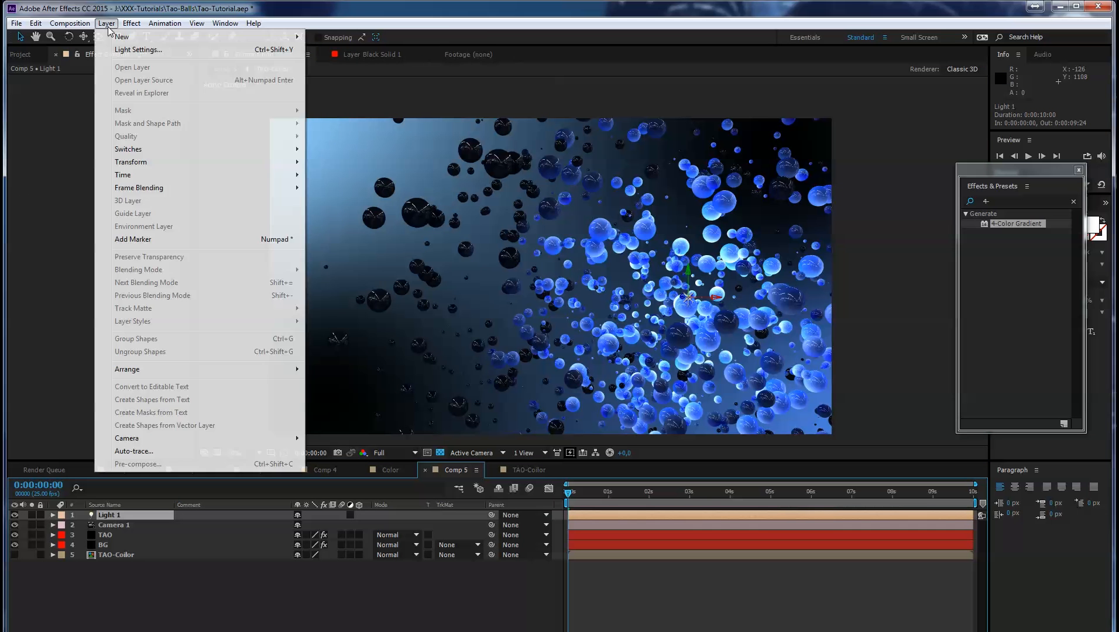
pyautogui.moveTo(123, 37)
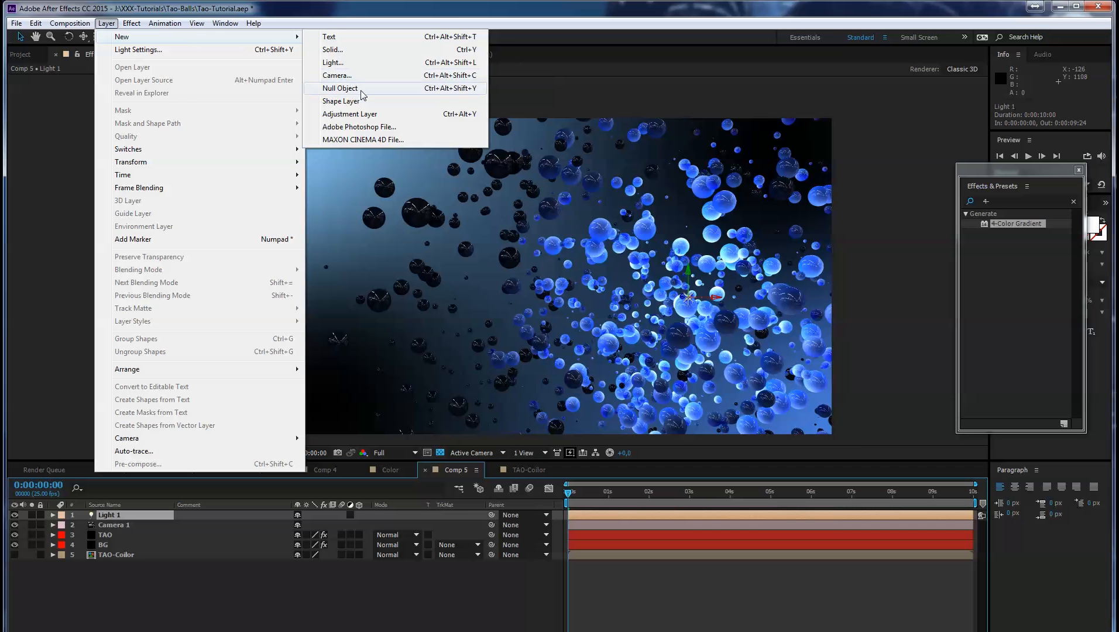
pyautogui.click(370, 113)
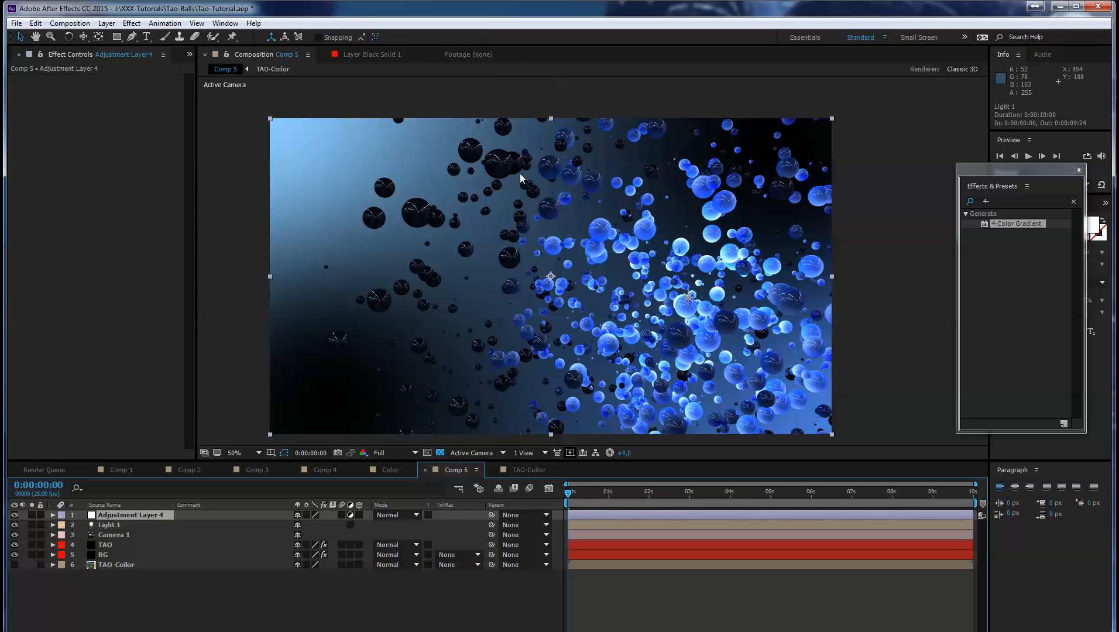
pyautogui.click(1003, 201)
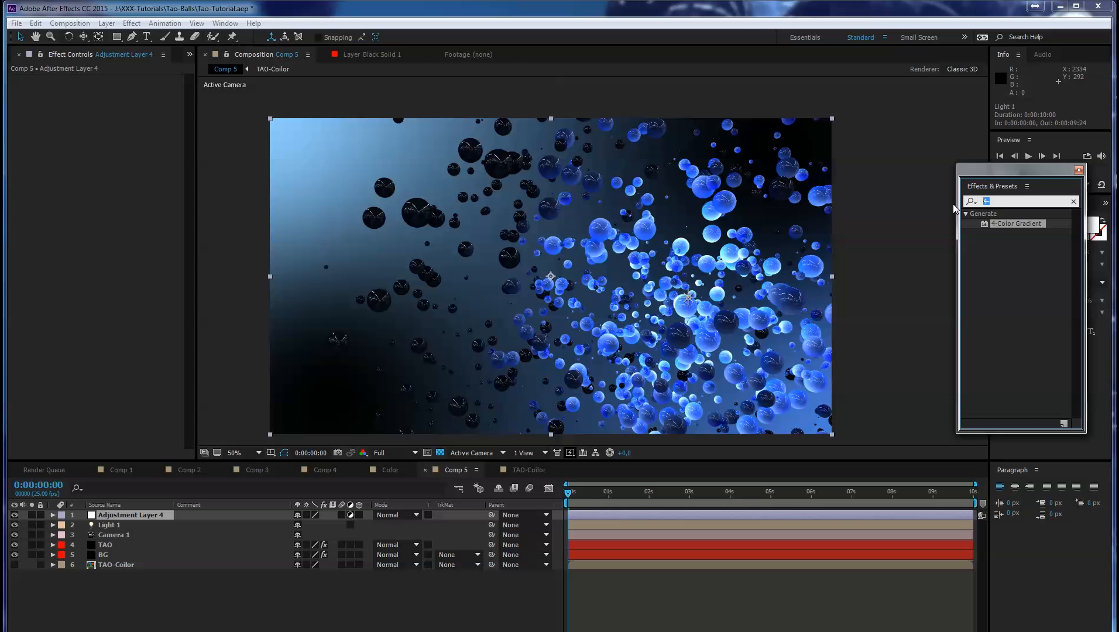
pyautogui.write('shine')
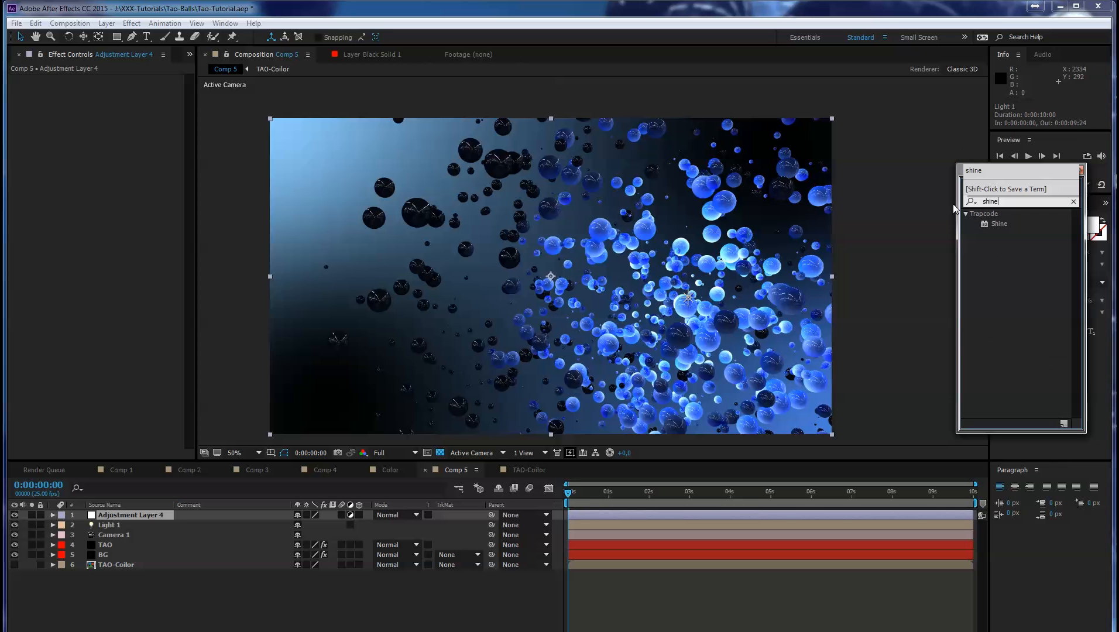
pyautogui.doubleClick(1001, 225)
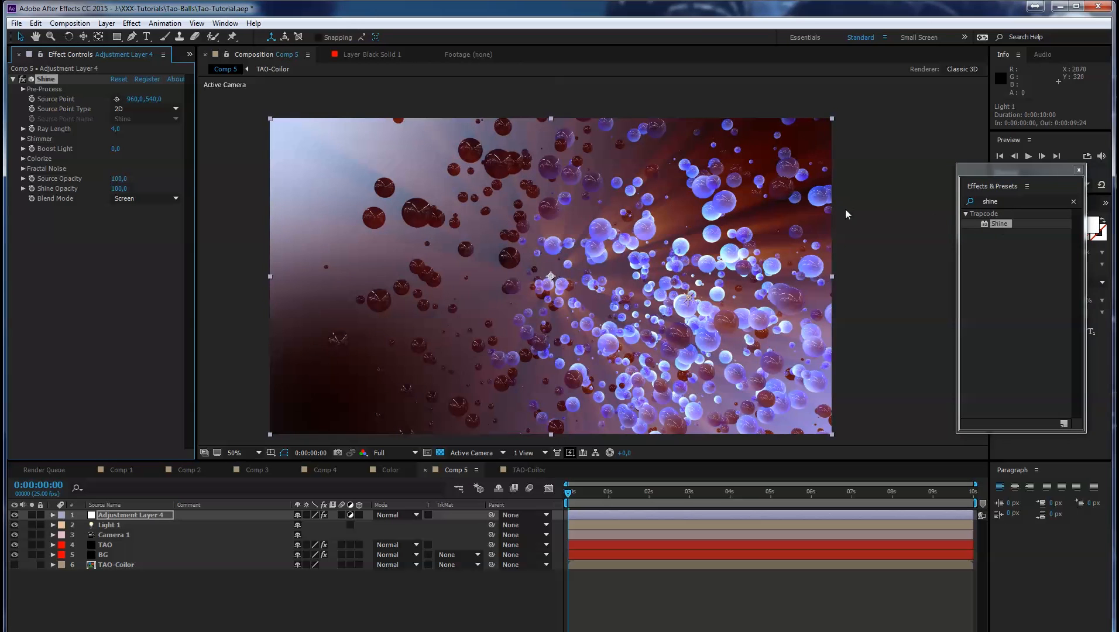
# Place Shine's source point among the bright spheres at about 1560, 772
pyautogui.click(117, 98)
pyautogui.click(720, 348)
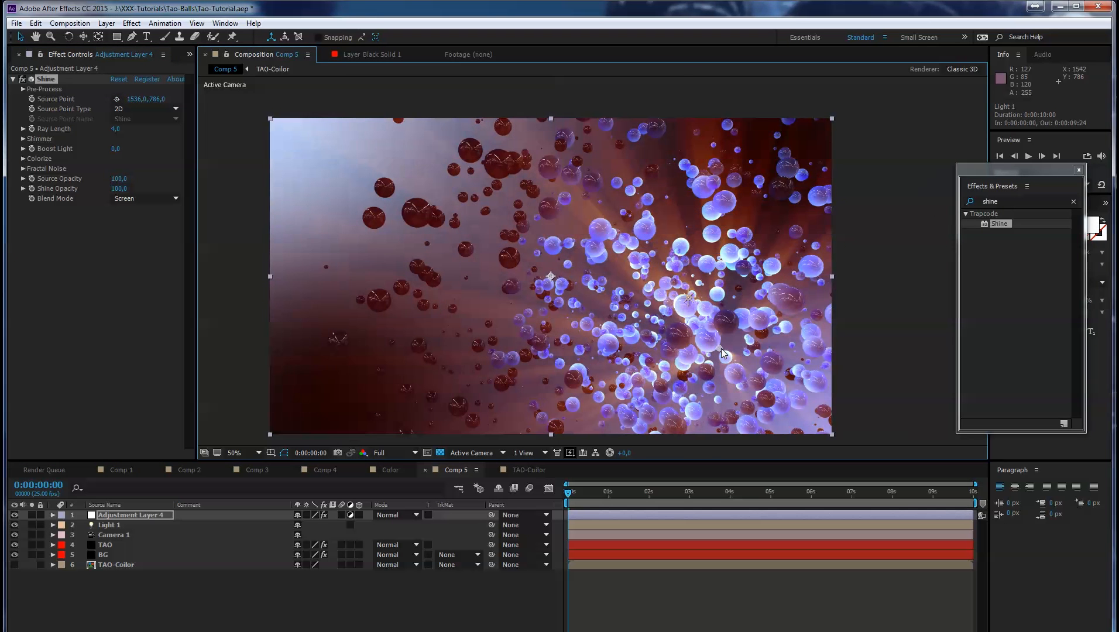
pyautogui.moveTo(721, 348); pyautogui.dragTo(723, 347)
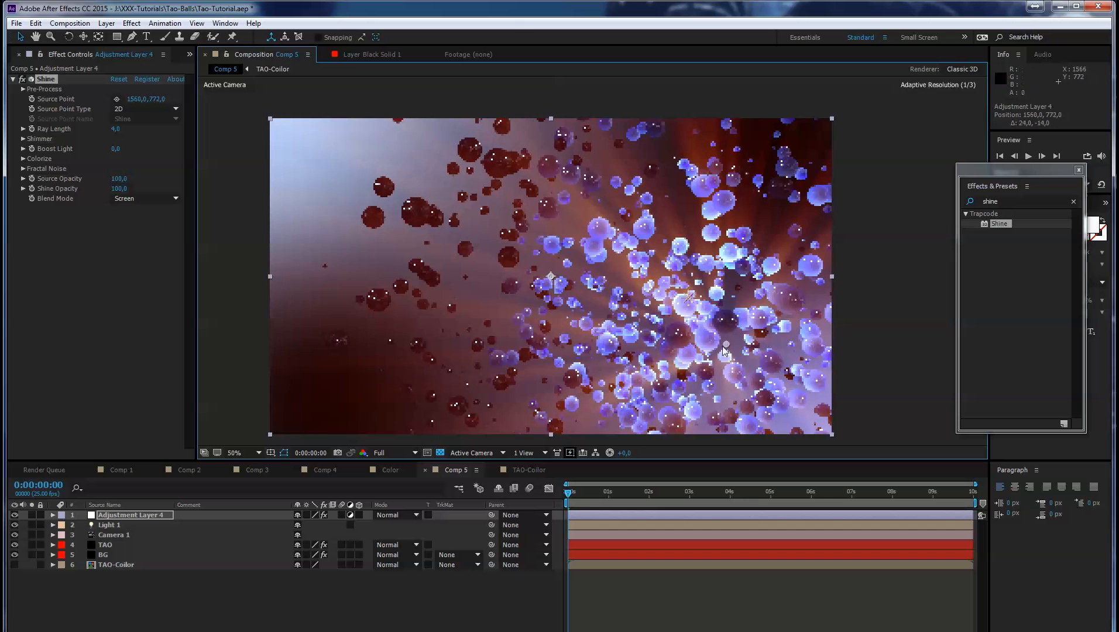
# Set Shine's Colorize preset to Electric and inspect the light rays up close
pyautogui.click(23, 158)
pyautogui.click(149, 168)
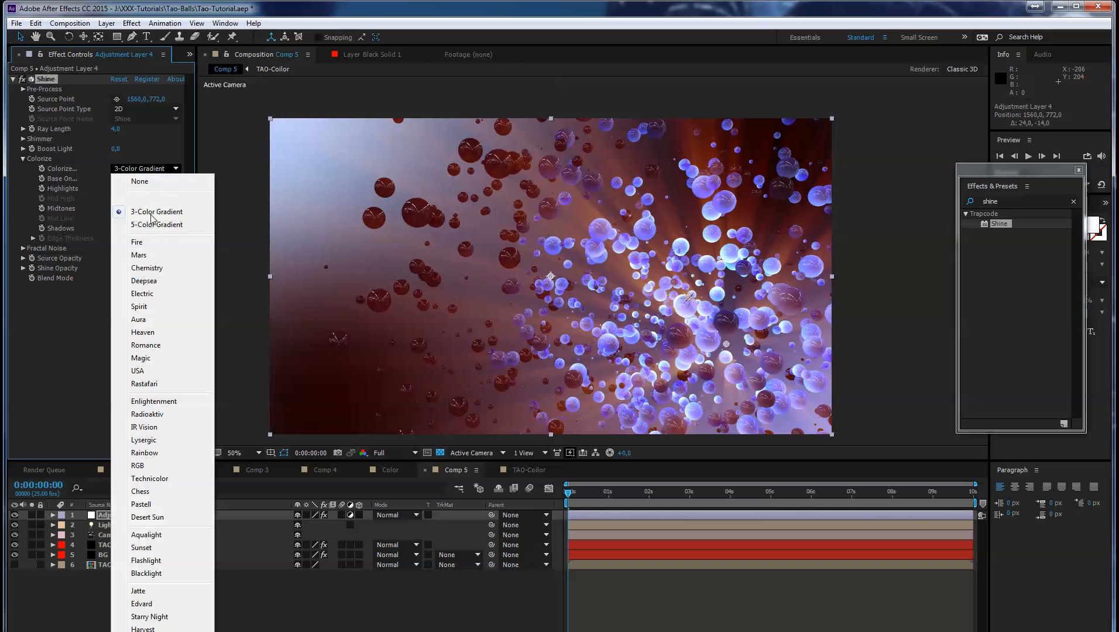
pyautogui.click(153, 294)
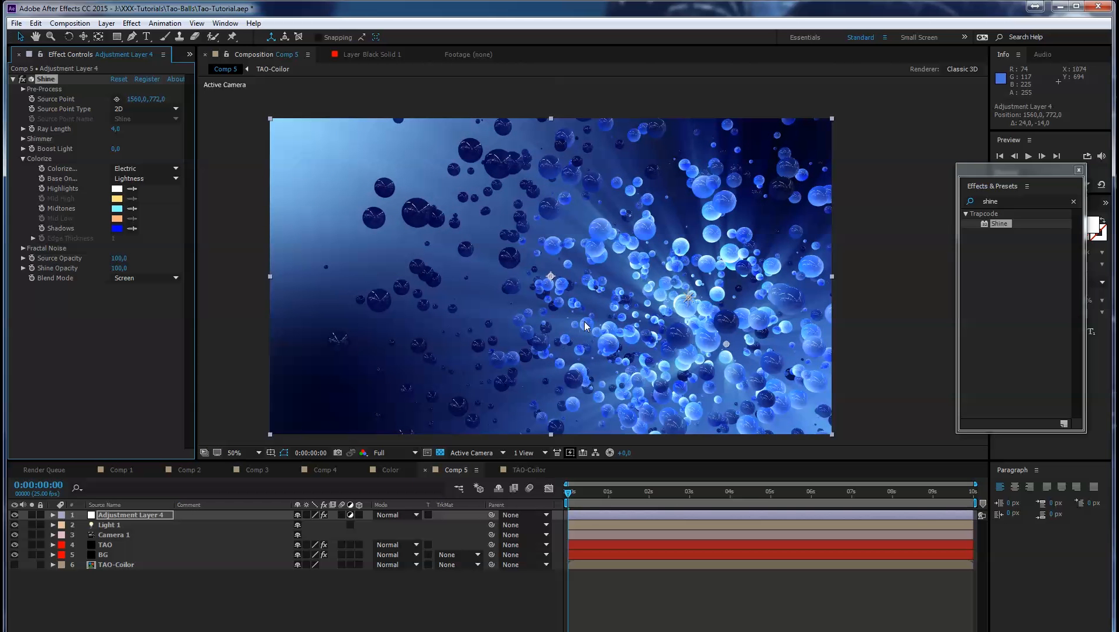
pyautogui.scroll(1, 585, 325)
pyautogui.moveTo(612, 300); pyautogui.dragTo(694, 245)
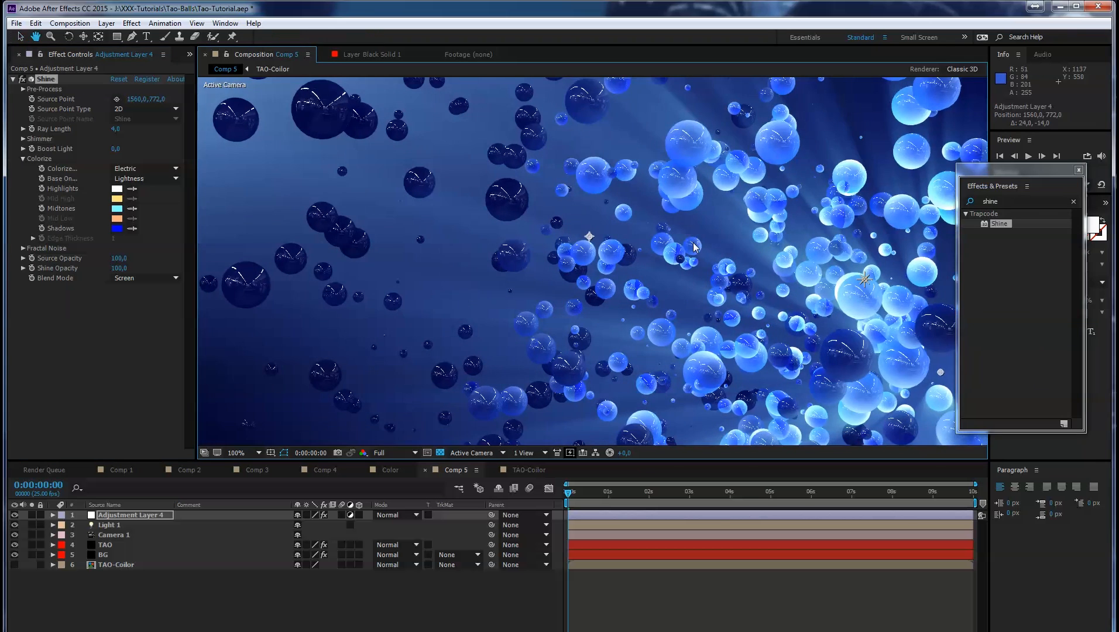
pyautogui.press(',')
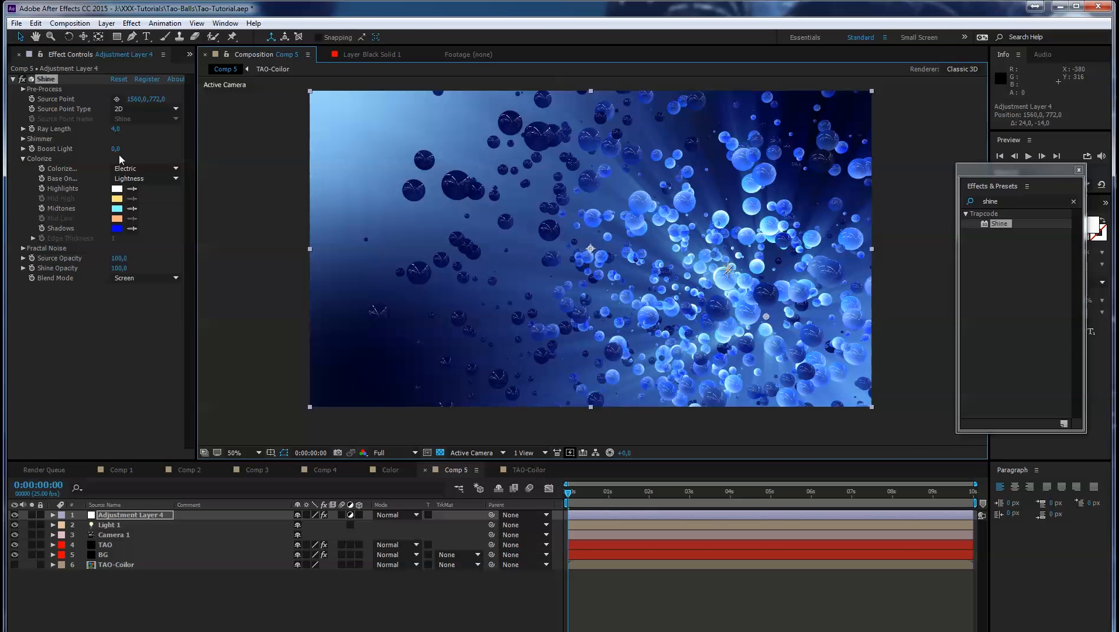
# Try a stronger Boost Light on the Shine effect, restore it to 0, and collapse the Colorize settings
pyautogui.moveTo(116, 149); pyautogui.dragTo(119, 149)
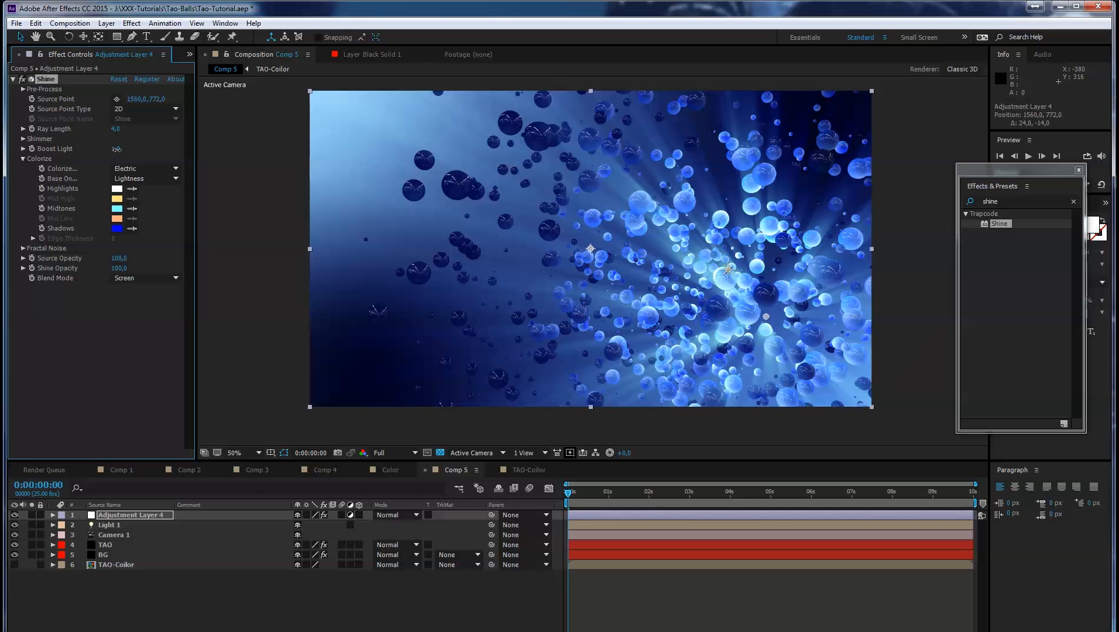
pyautogui.click(117, 148)
pyautogui.write('0')
pyautogui.press('Tab')
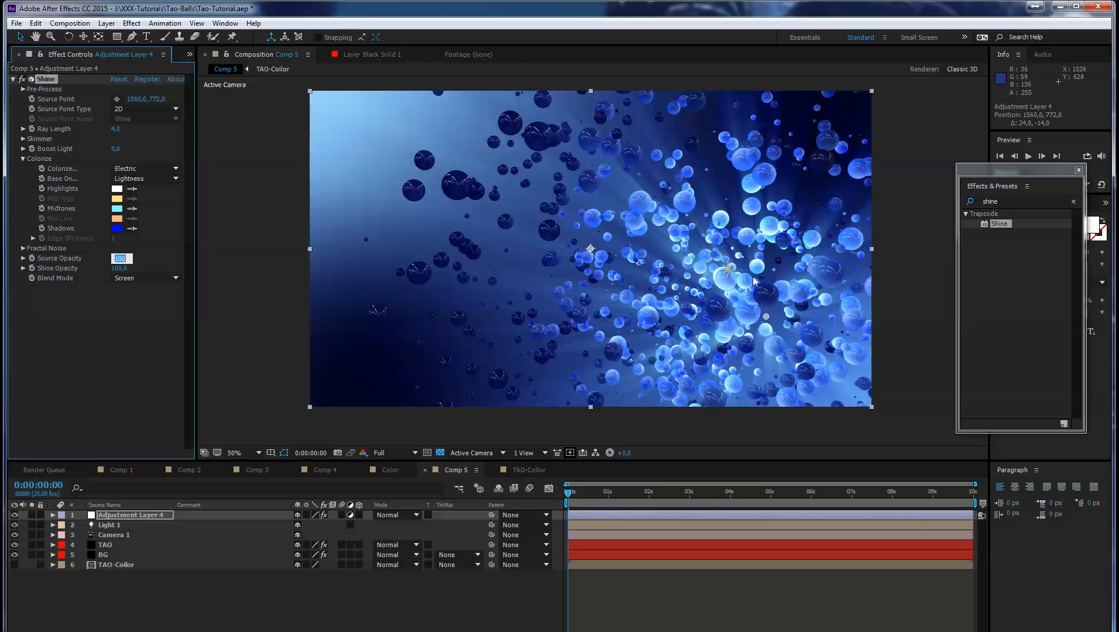
pyautogui.click(24, 160)
pyautogui.click(24, 160)
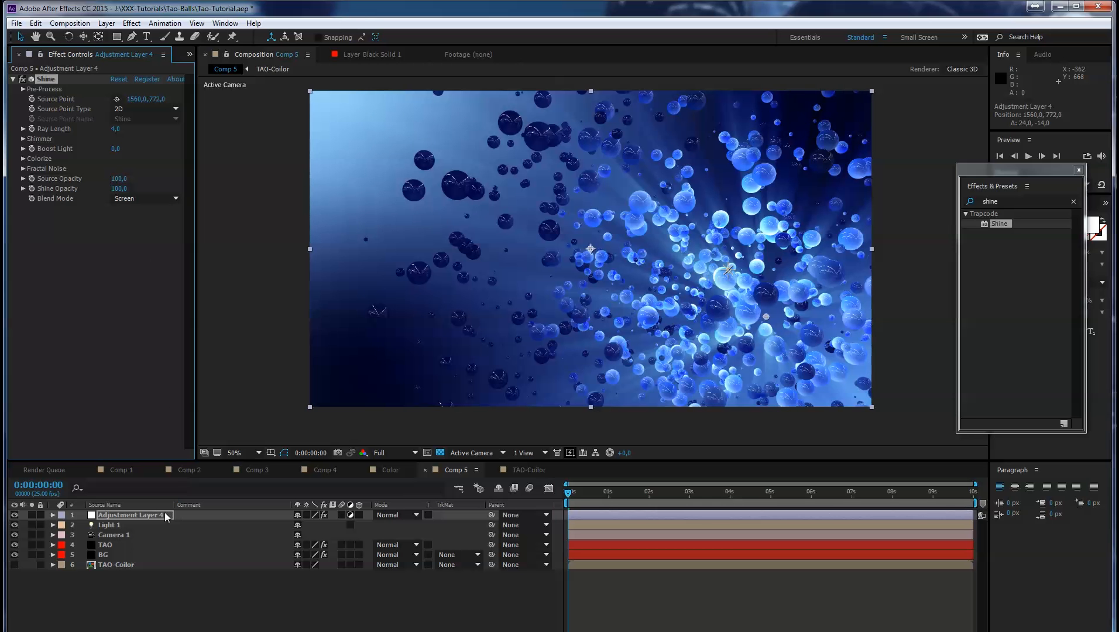
# Animate the TAO layer's segment Rotate X with keyframes from 0 at the first frame to 60 at 0:00:09:24
pyautogui.click(115, 546)
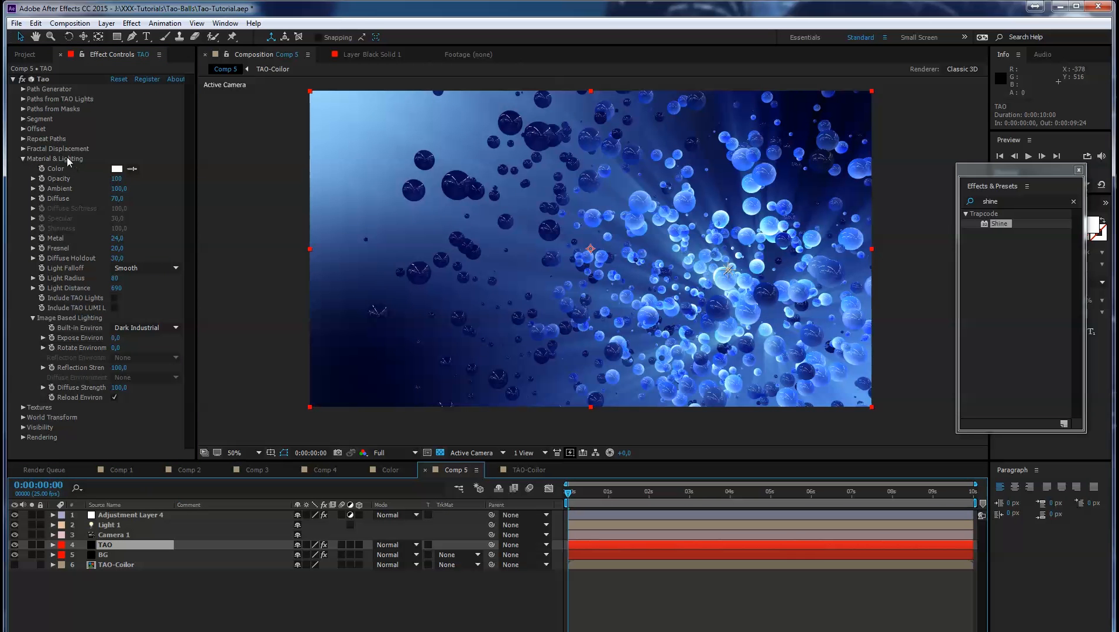
pyautogui.click(24, 158)
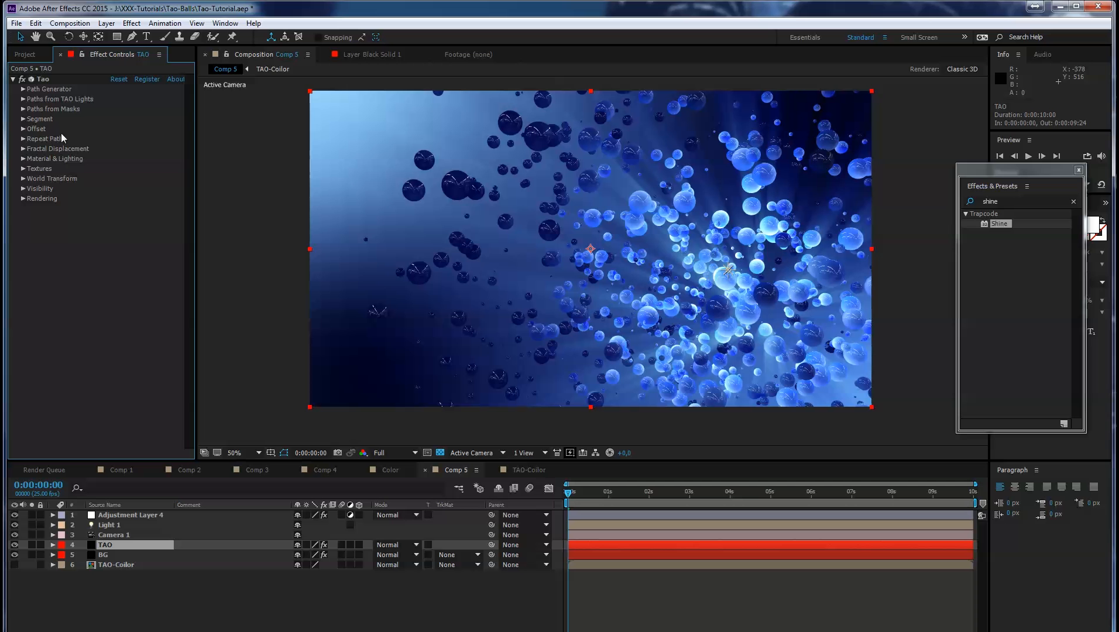
pyautogui.click(22, 119)
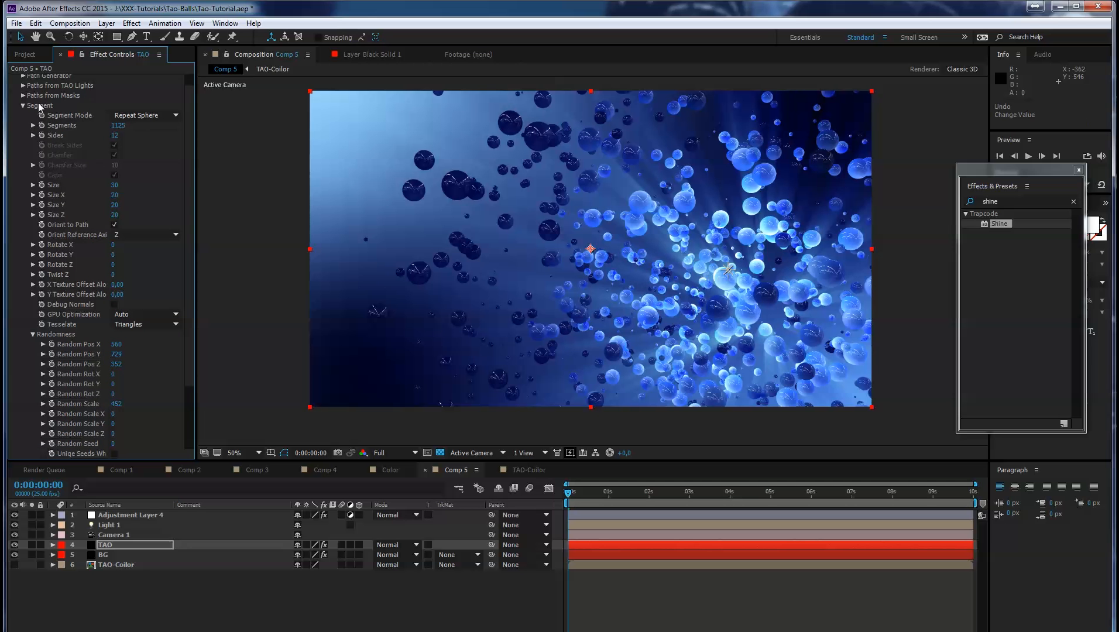
pyautogui.click(33, 334)
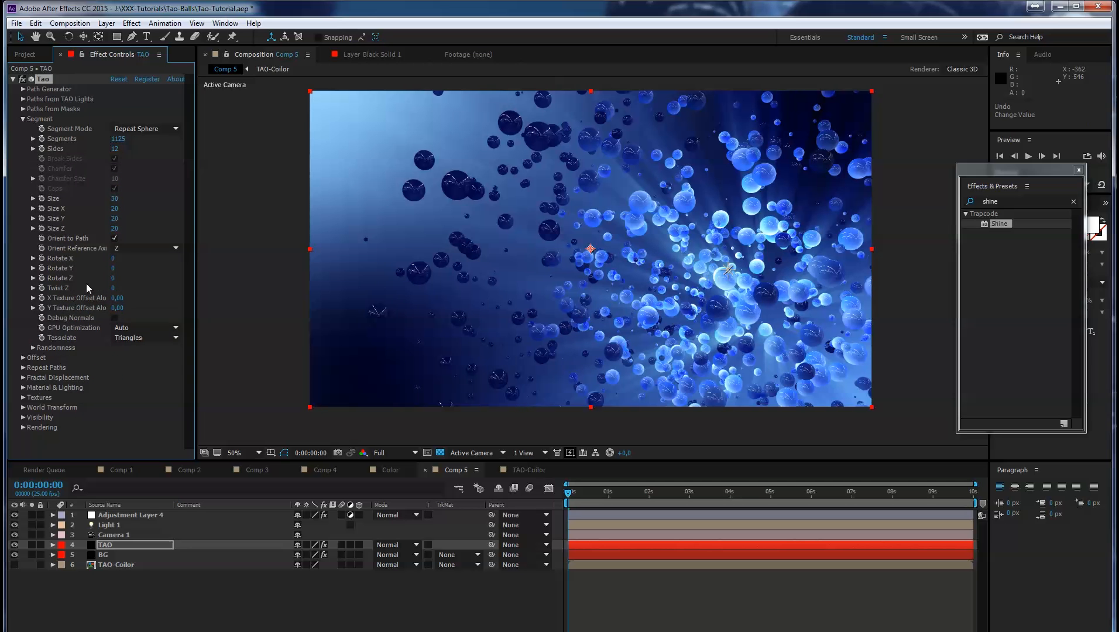
pyautogui.click(42, 258)
pyautogui.moveTo(570, 494); pyautogui.dragTo(973, 494)
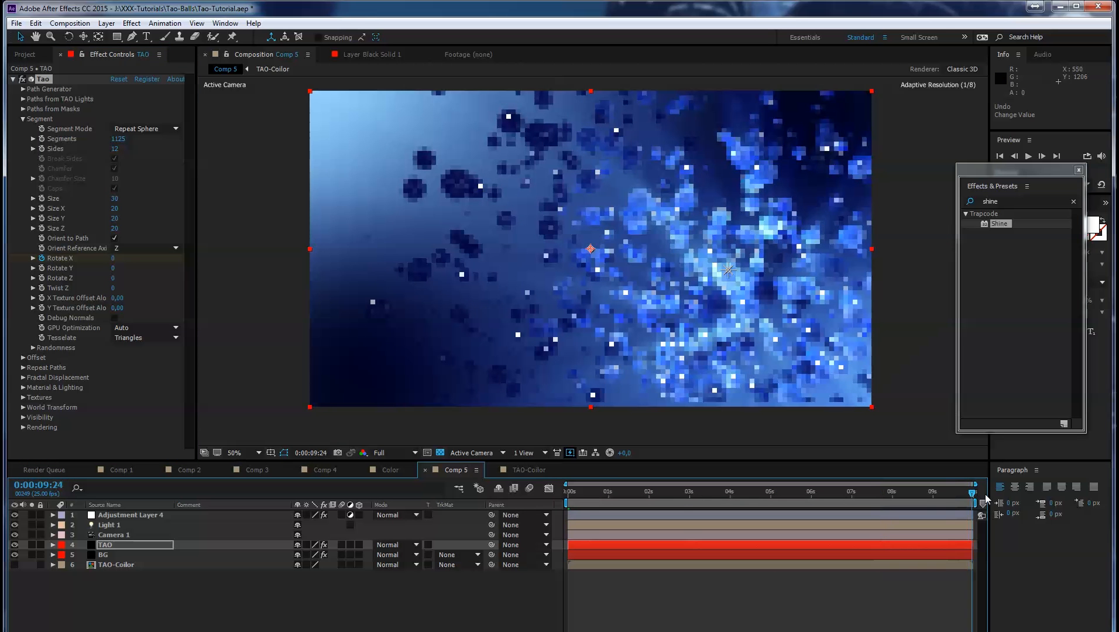
pyautogui.moveTo(112, 261); pyautogui.dragTo(144, 255)
pyautogui.click(114, 258)
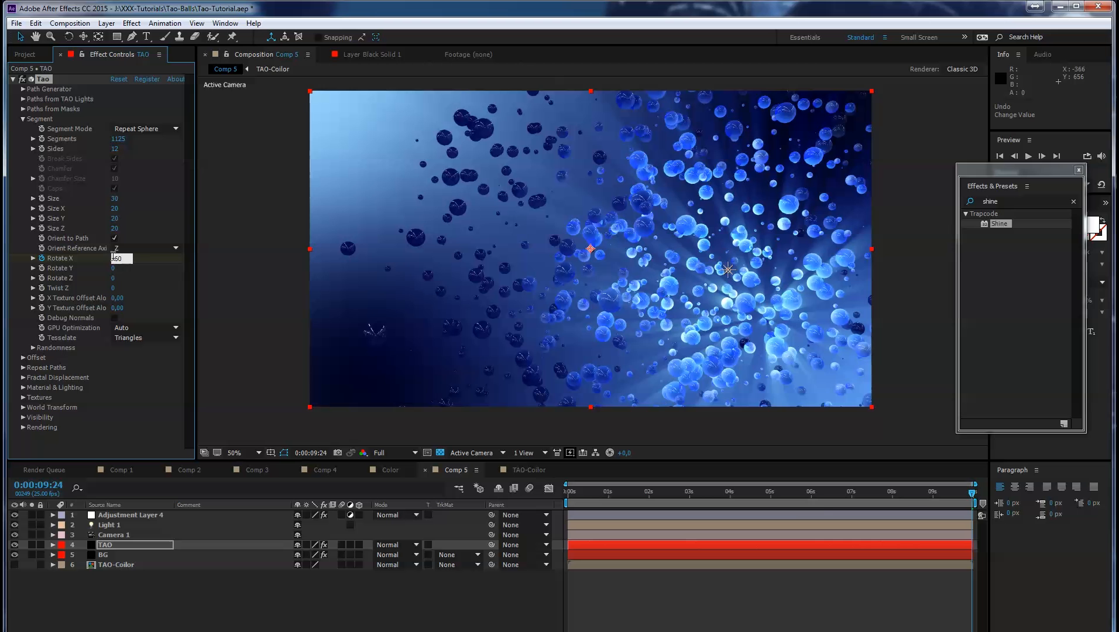
pyautogui.press('Tab')
# Clear the floating effects window out of the way and preview the sphere rotation from the first frame
pyautogui.moveTo(808, 493); pyautogui.dragTo(502, 492)
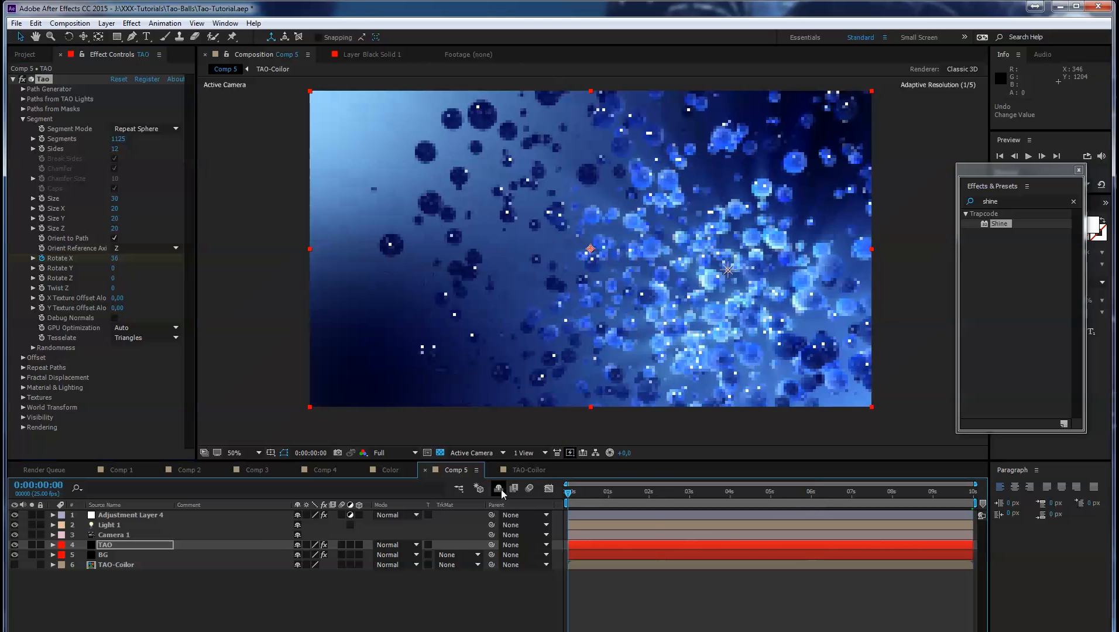
pyautogui.moveTo(1036, 172); pyautogui.dragTo(1, 214)
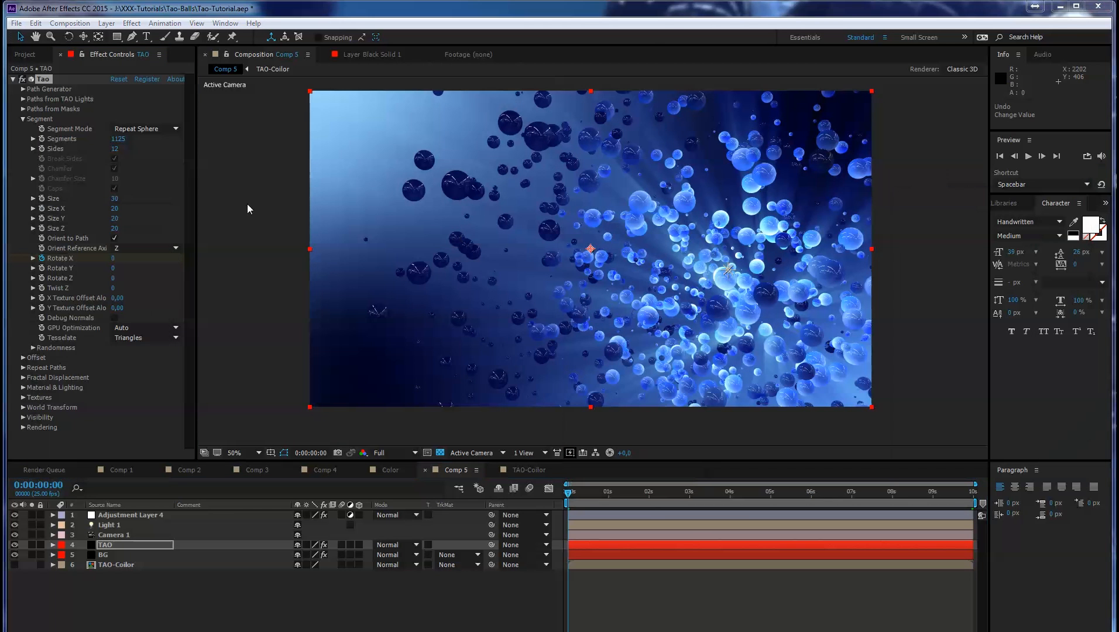
pyautogui.click(1028, 156)
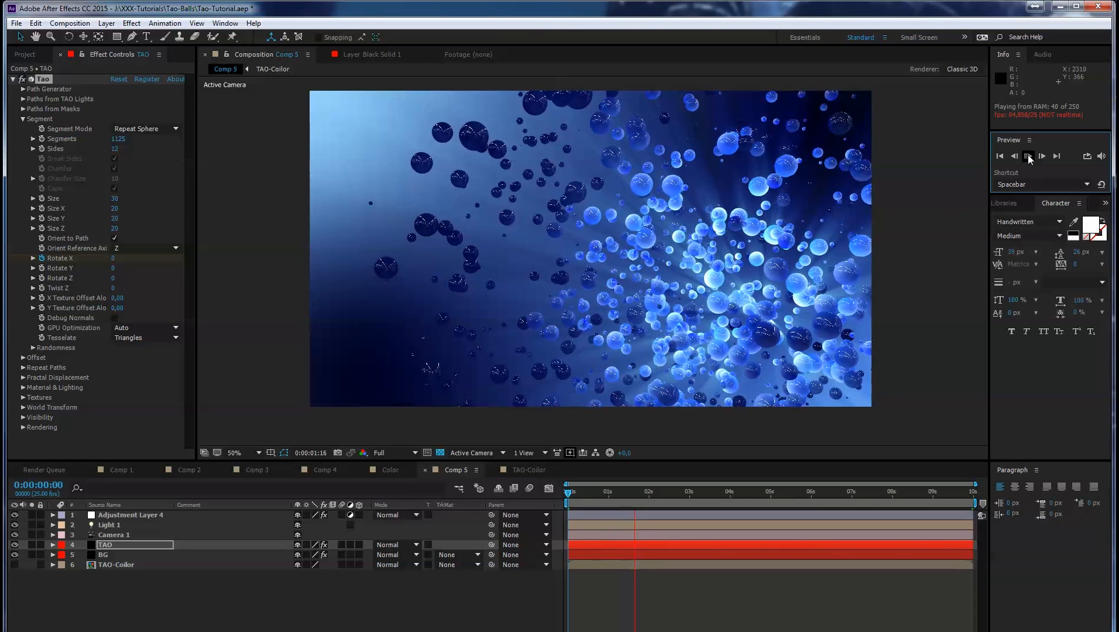
pyautogui.click(1029, 156)
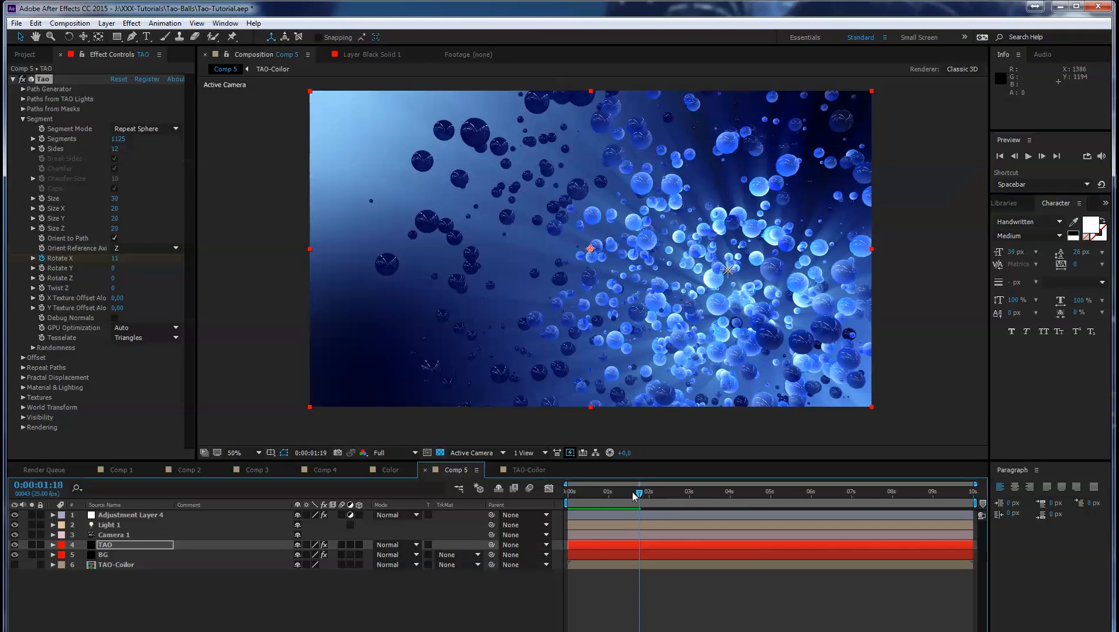
pyautogui.moveTo(639, 491); pyautogui.dragTo(552, 488)
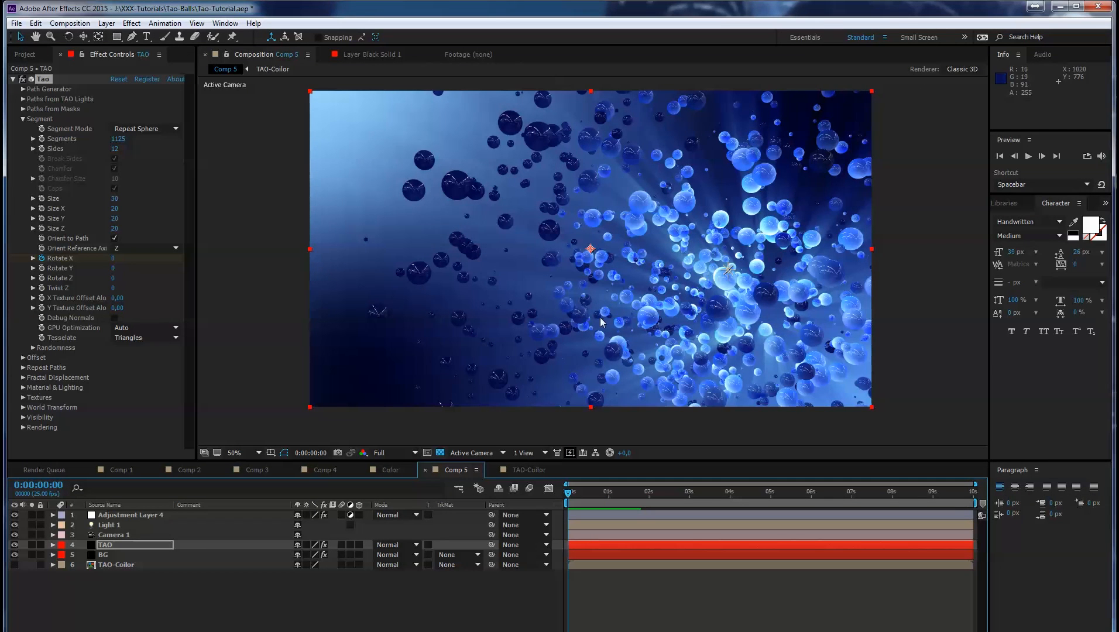
# Keyframe Camera 1's position at the first frame and dolly it in to about 574, 388, -1238.7 at 0:00:09:24
pyautogui.click(124, 534)
pyautogui.click(53, 535)
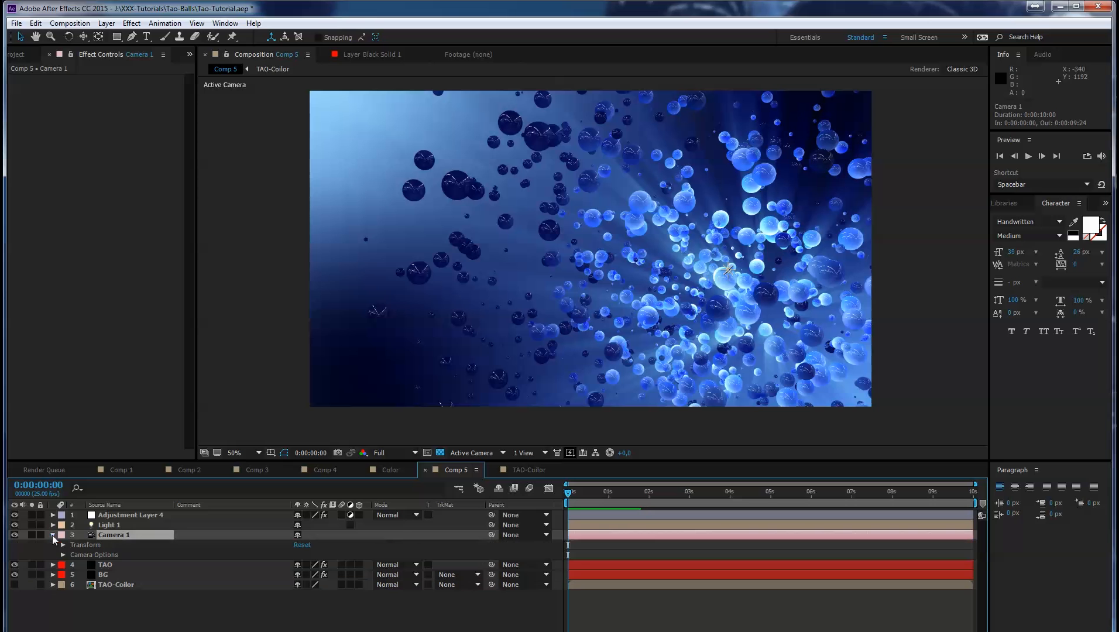
pyautogui.hotkey('ctrl', 'z')
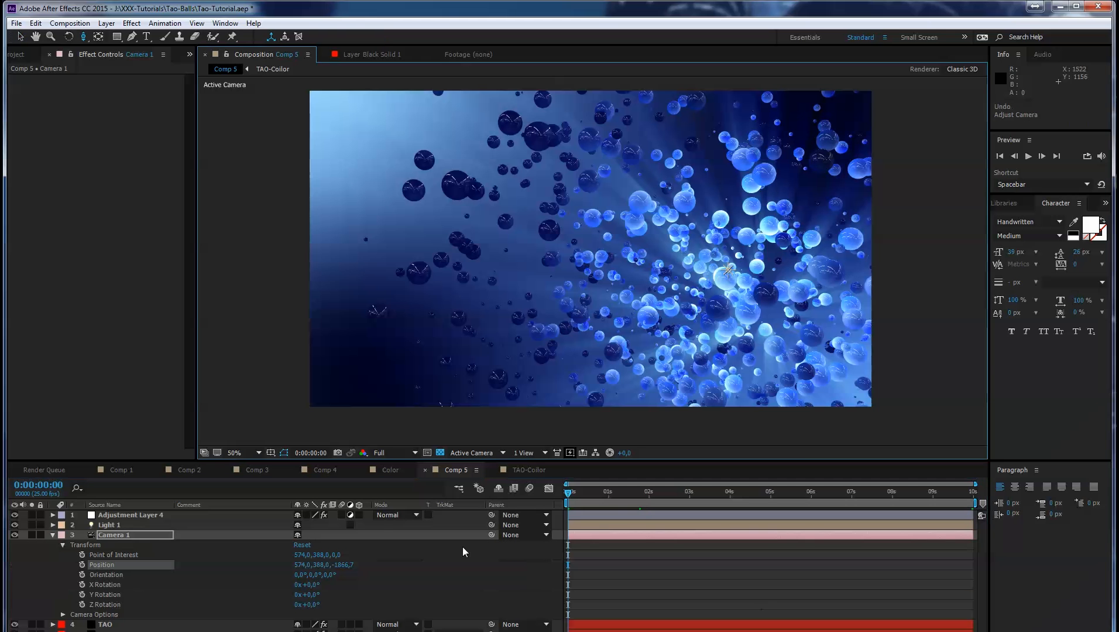
pyautogui.click(82, 565)
pyautogui.moveTo(600, 498); pyautogui.dragTo(972, 494)
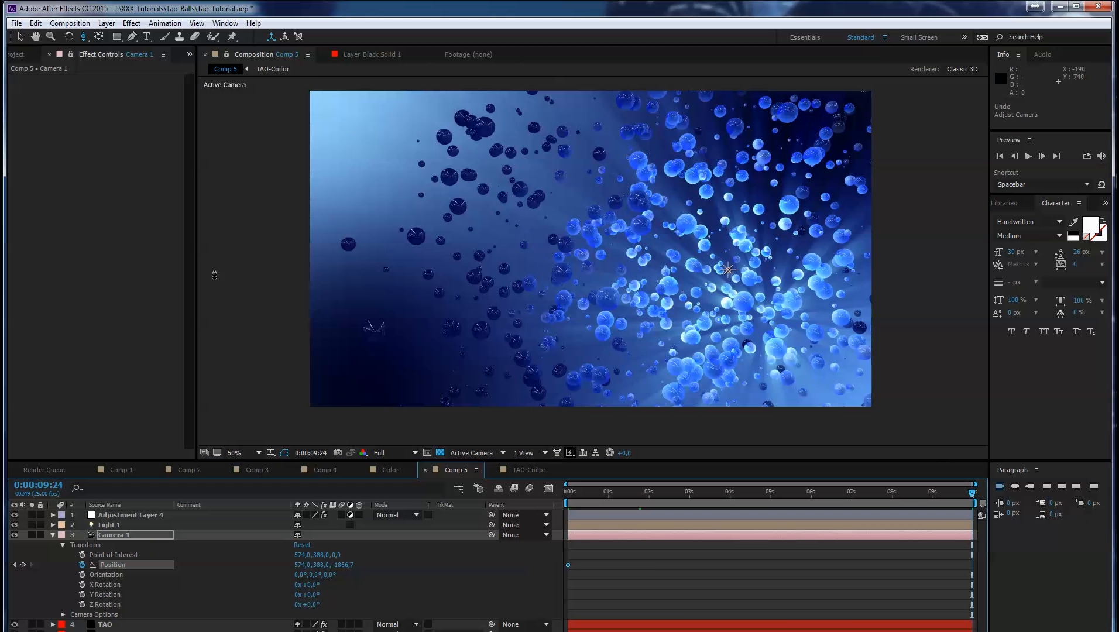
pyautogui.click(84, 36)
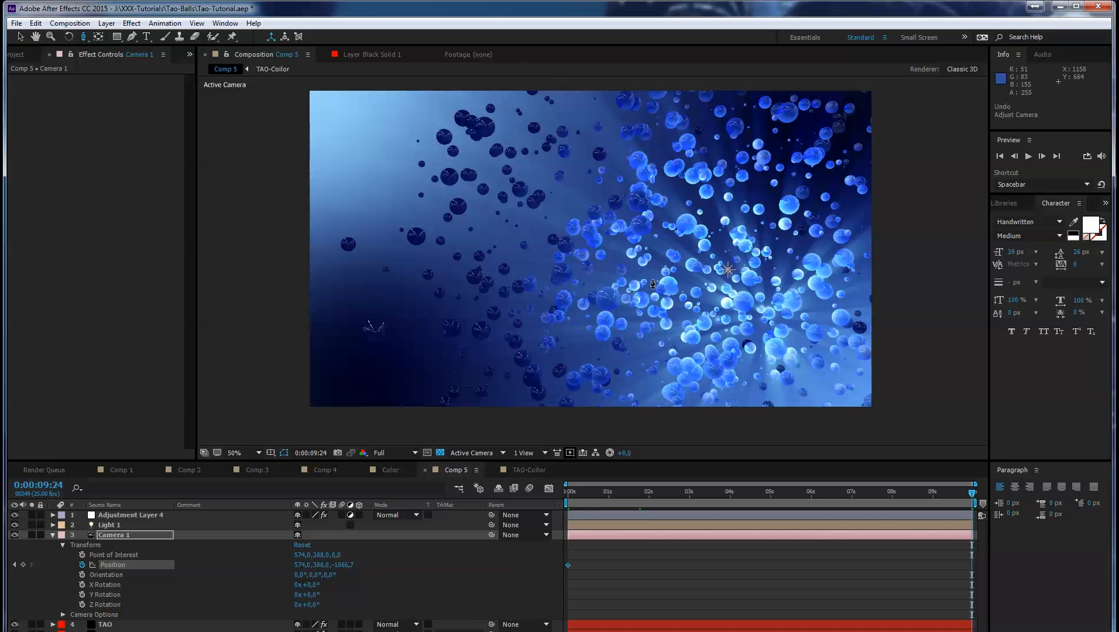
pyautogui.moveTo(676, 289); pyautogui.dragTo(685, 208)
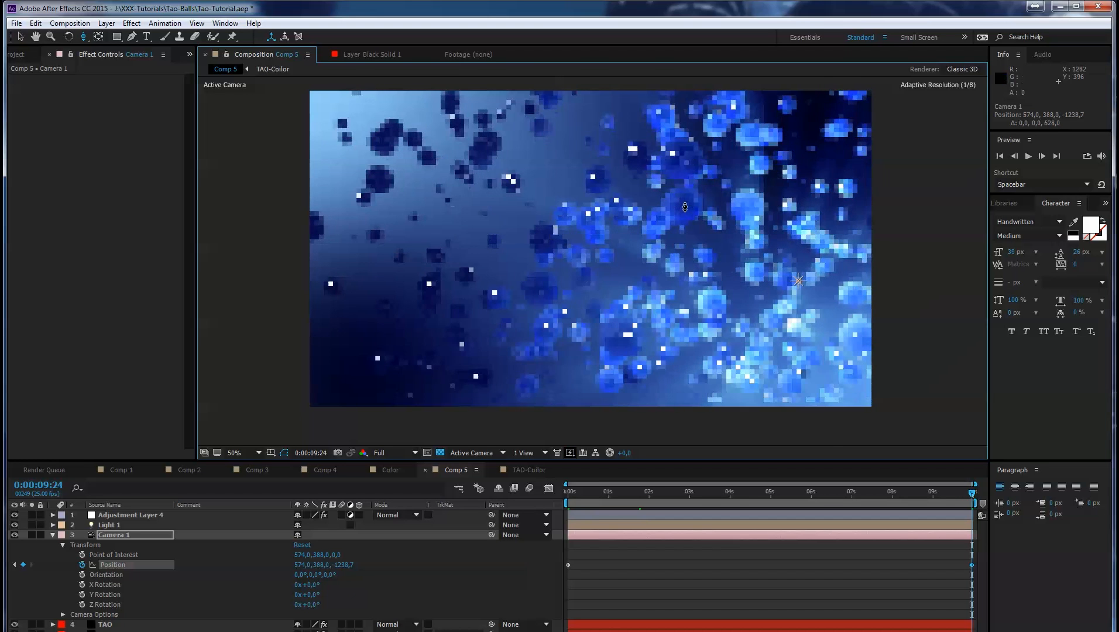
# Preview the camera push-in from the first frame and return to the start of the composition
pyautogui.moveTo(947, 489); pyautogui.dragTo(529, 493)
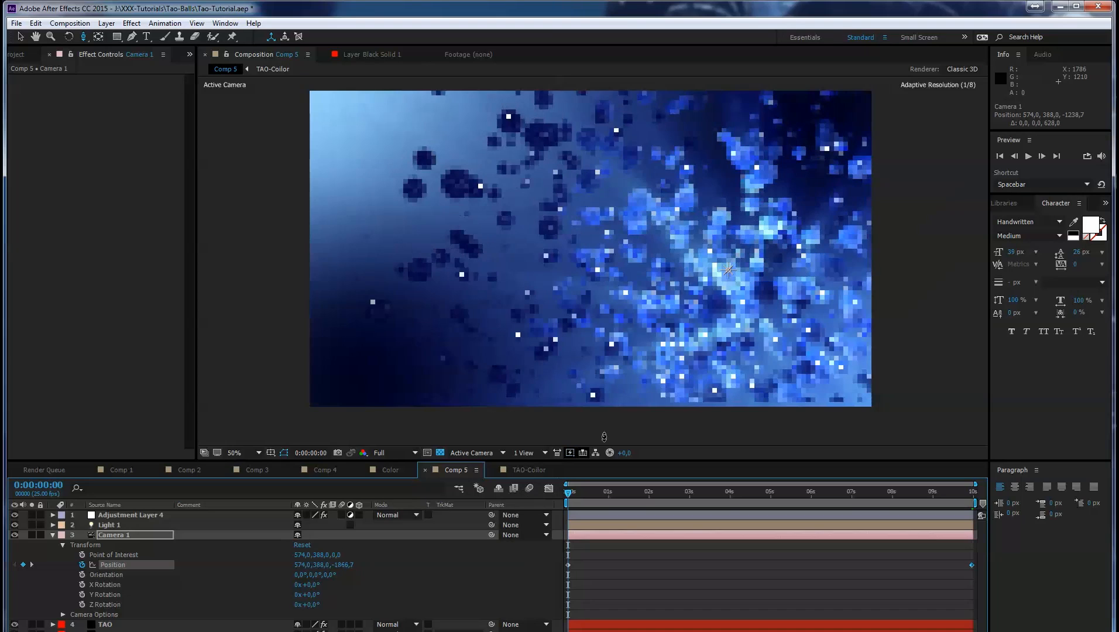
pyautogui.click(1028, 157)
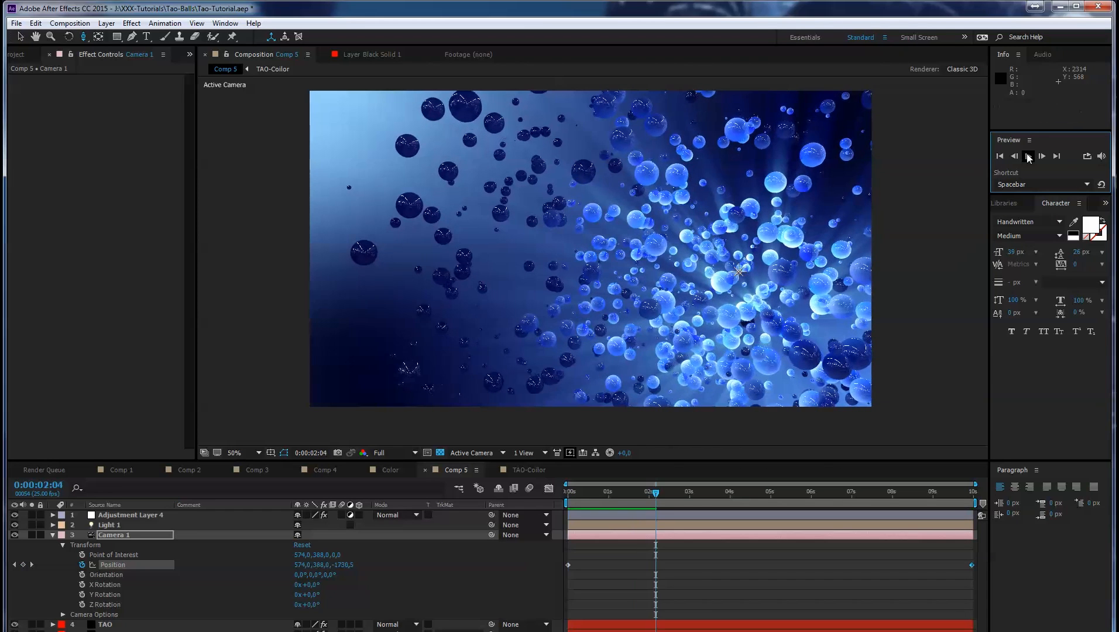
pyautogui.click(1028, 157)
pyautogui.click(637, 497)
pyautogui.moveTo(636, 497); pyautogui.dragTo(617, 496)
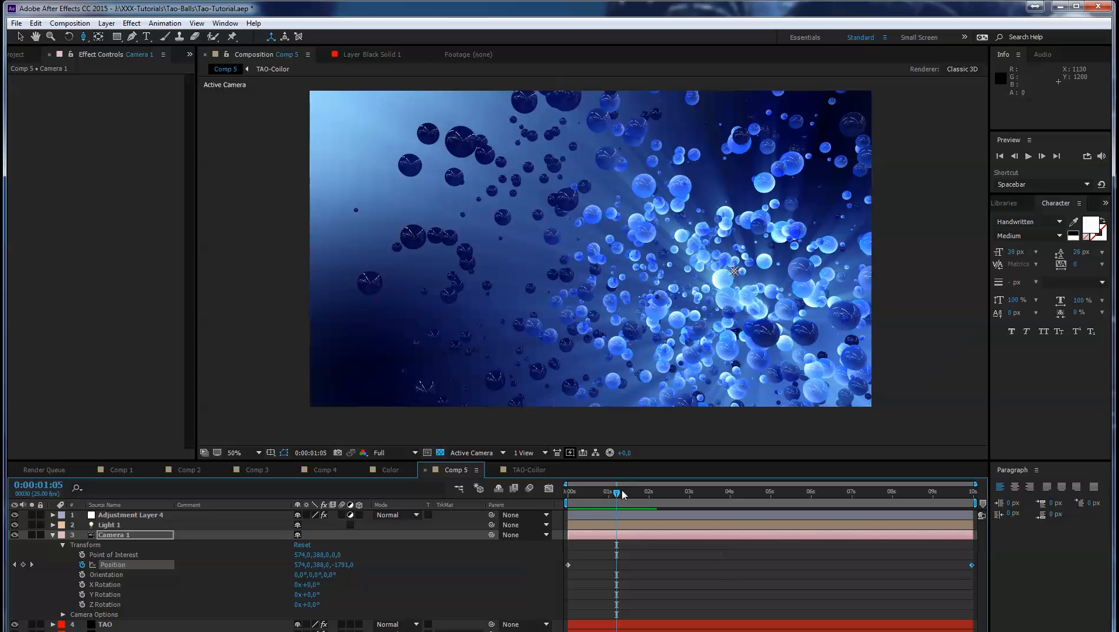
pyautogui.moveTo(623, 494); pyautogui.dragTo(565, 501)
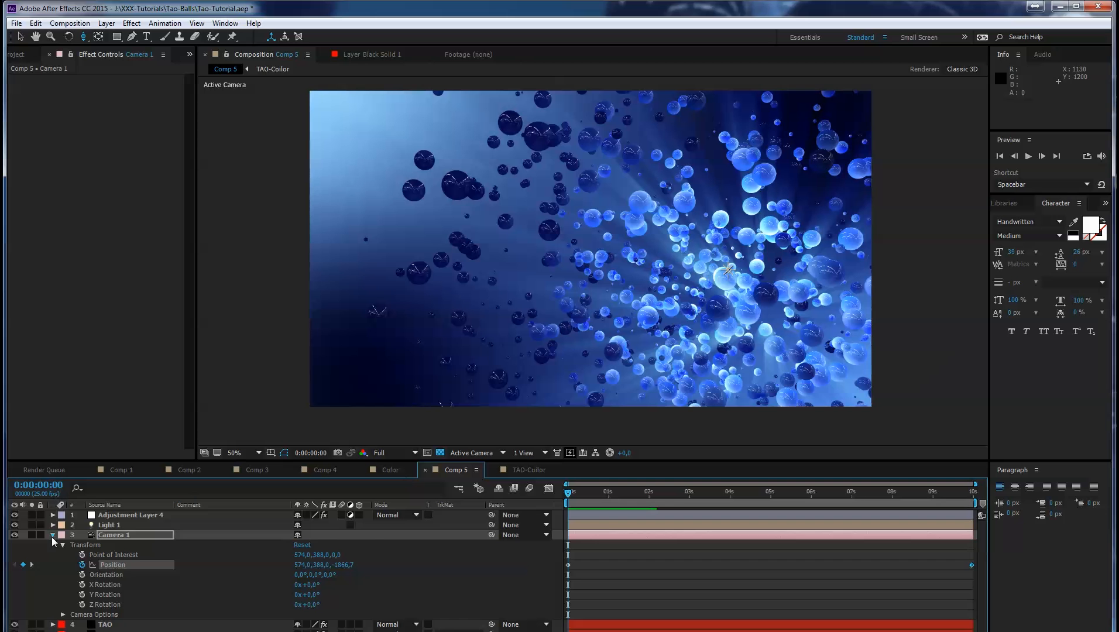
# Set the TAO layer's segment Sides to 64 and briefly preview the smoother spheres
pyautogui.click(53, 535)
pyautogui.click(105, 545)
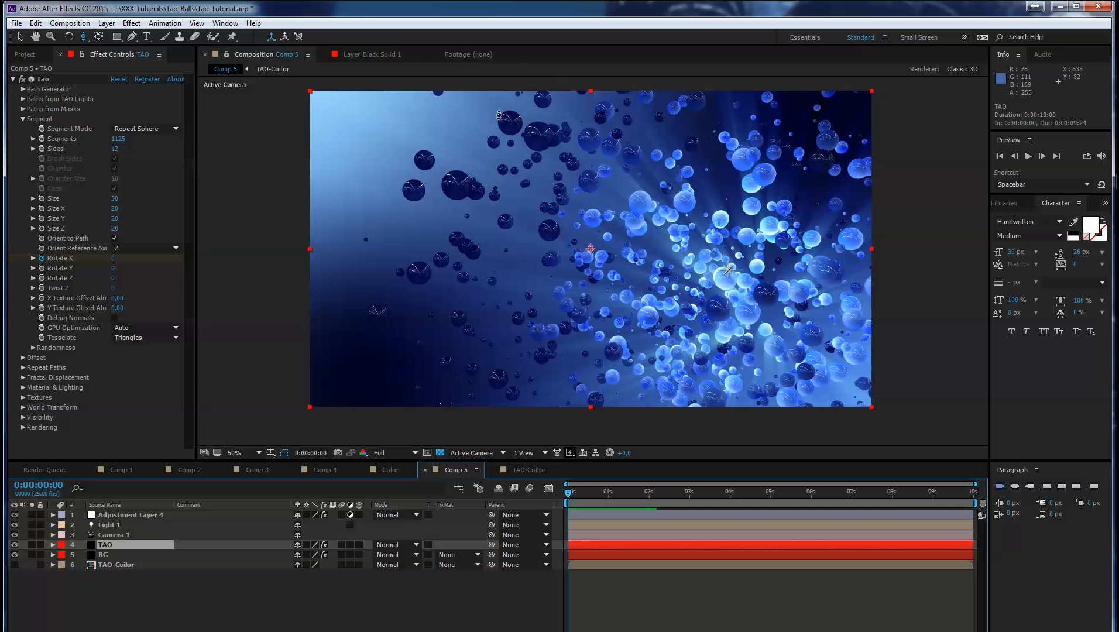
pyautogui.click(115, 150)
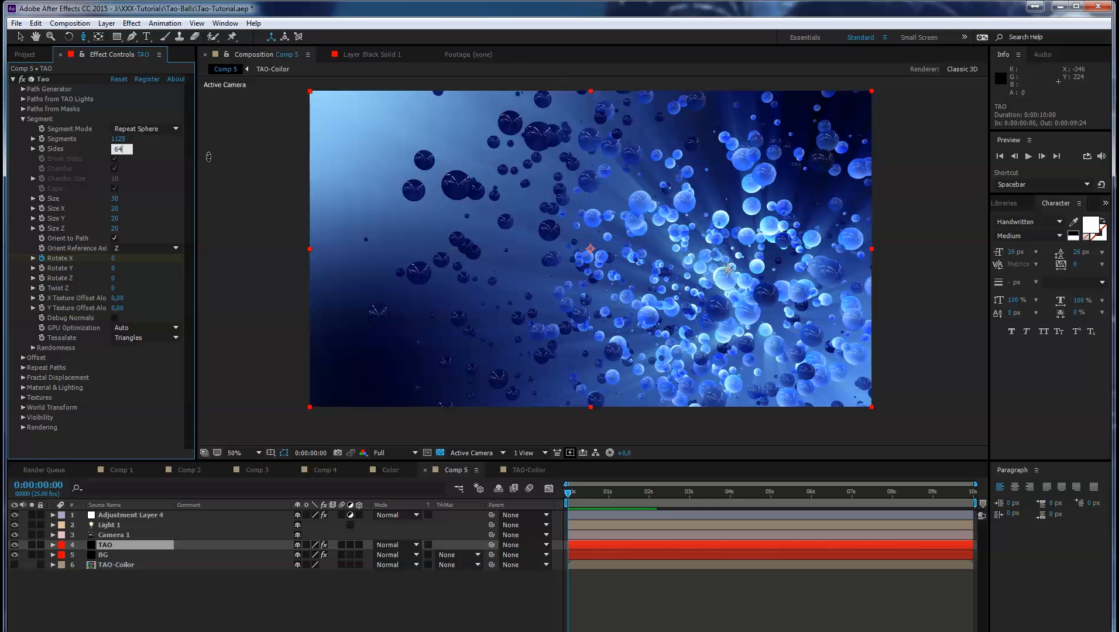
pyautogui.press('Tab')
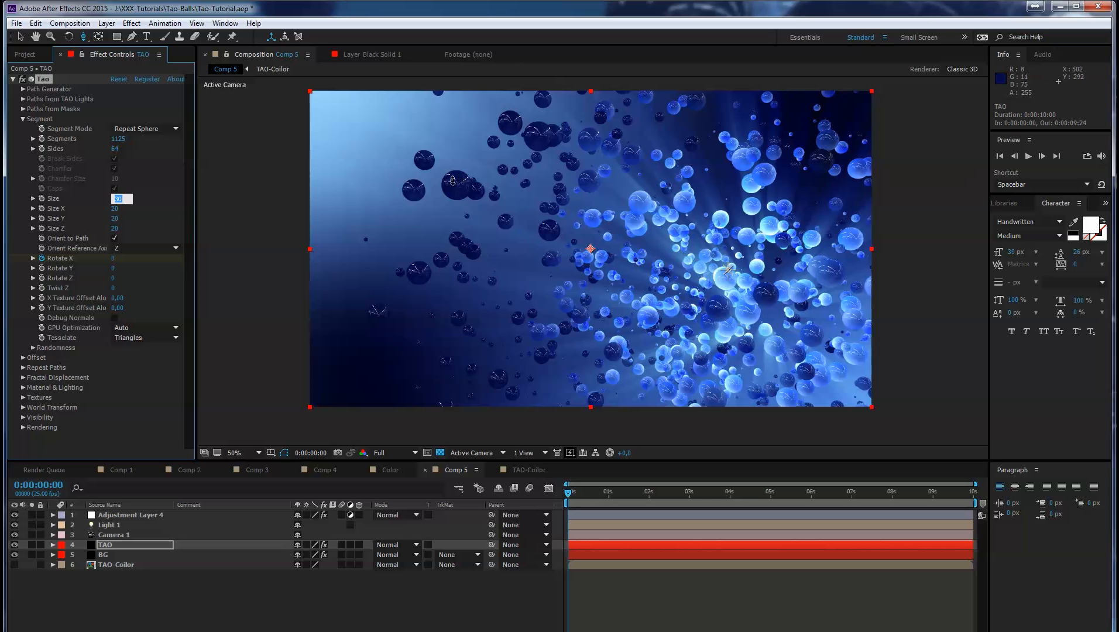
pyautogui.click(1028, 157)
pyautogui.click(1028, 156)
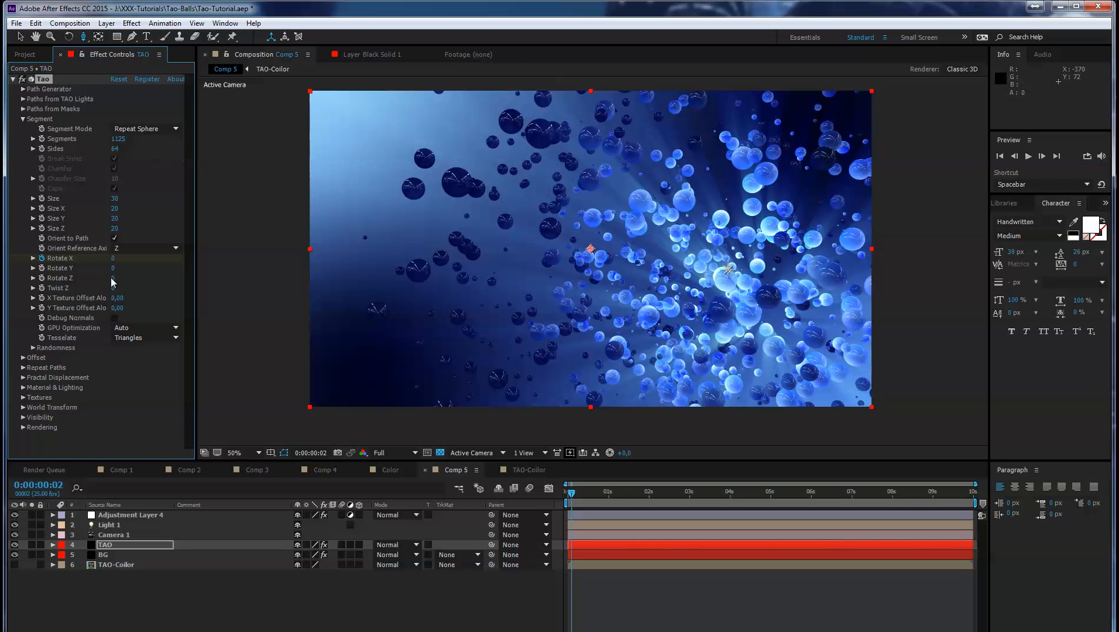
# Set Supersample to 49x in the TAO layer's Rendering settings
pyautogui.click(22, 425)
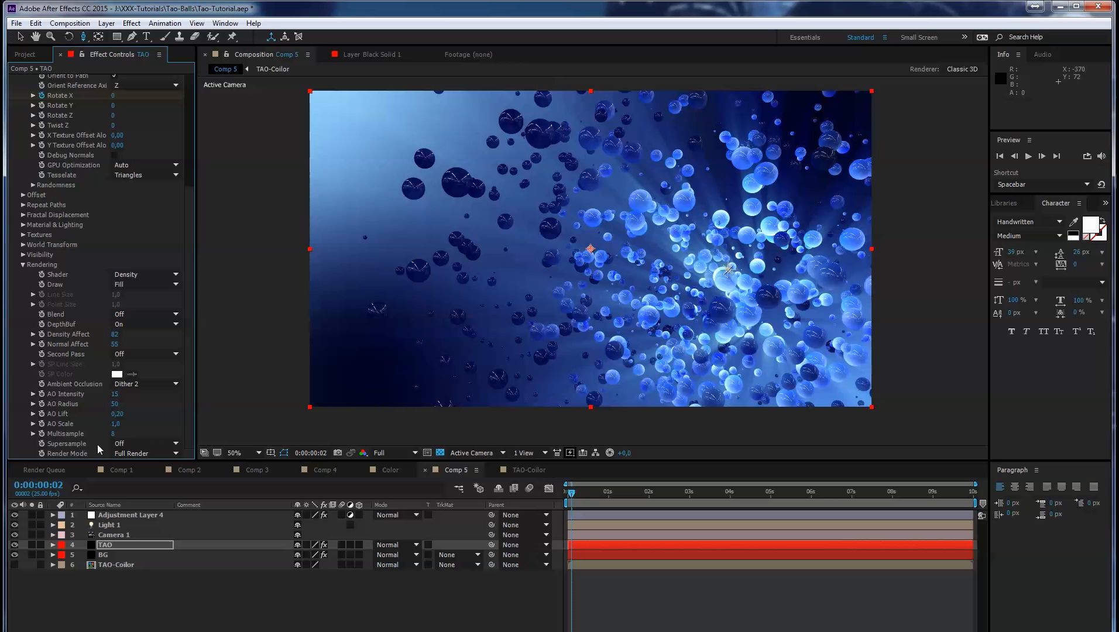
pyautogui.click(145, 443)
pyautogui.click(139, 533)
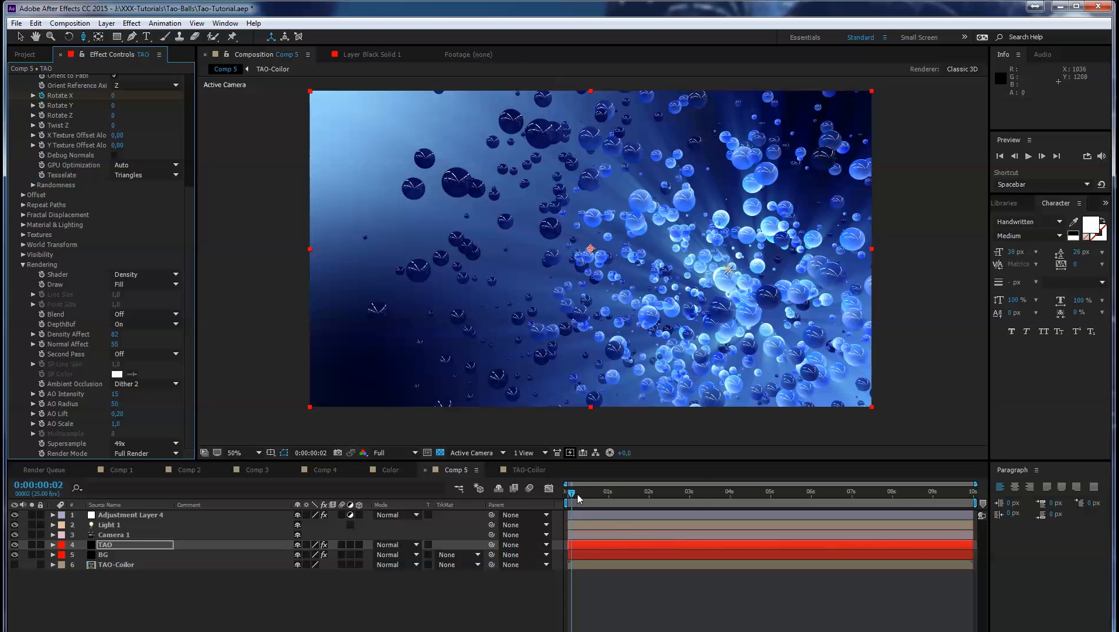
# Preview the supersampled animation over its opening frames and return to the first frame
pyautogui.moveTo(578, 499); pyautogui.dragTo(589, 496)
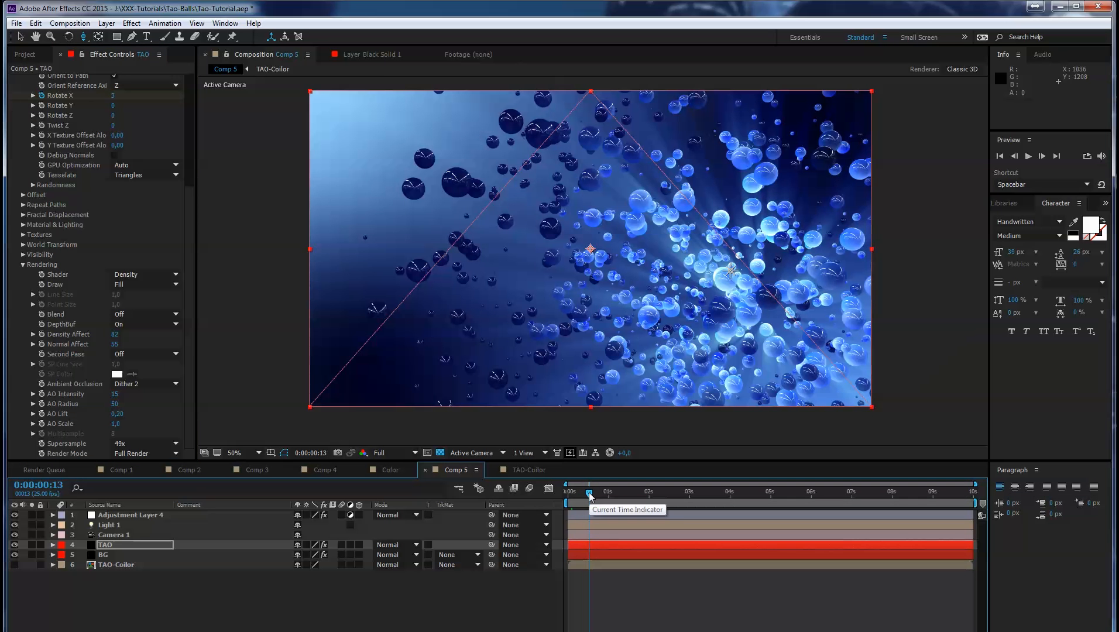
pyautogui.moveTo(589, 496); pyautogui.dragTo(563, 497)
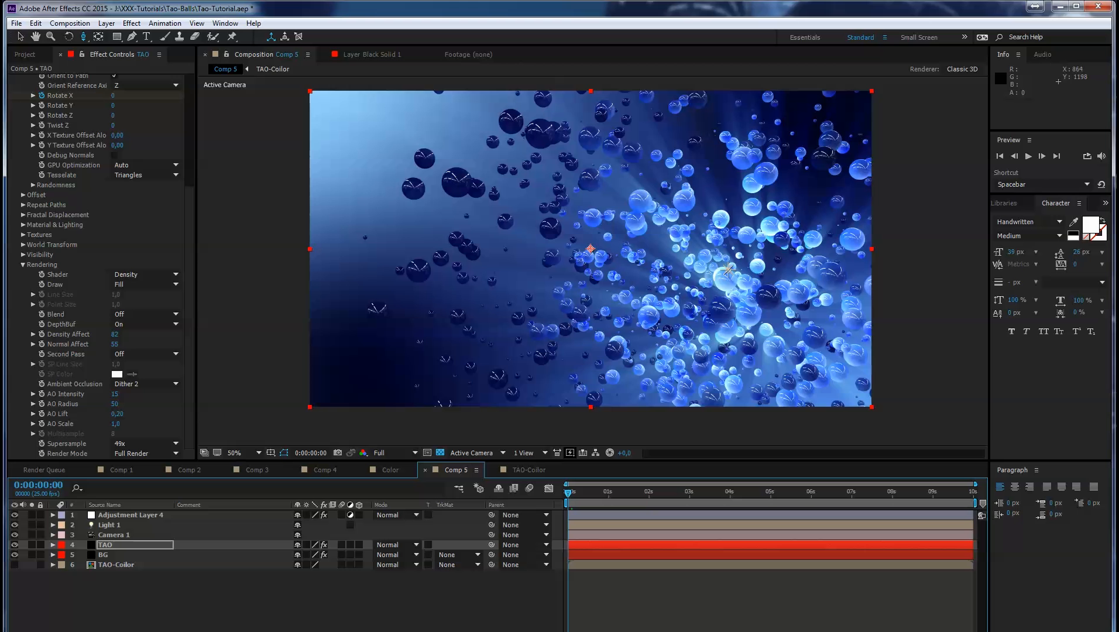
pyautogui.press('space')
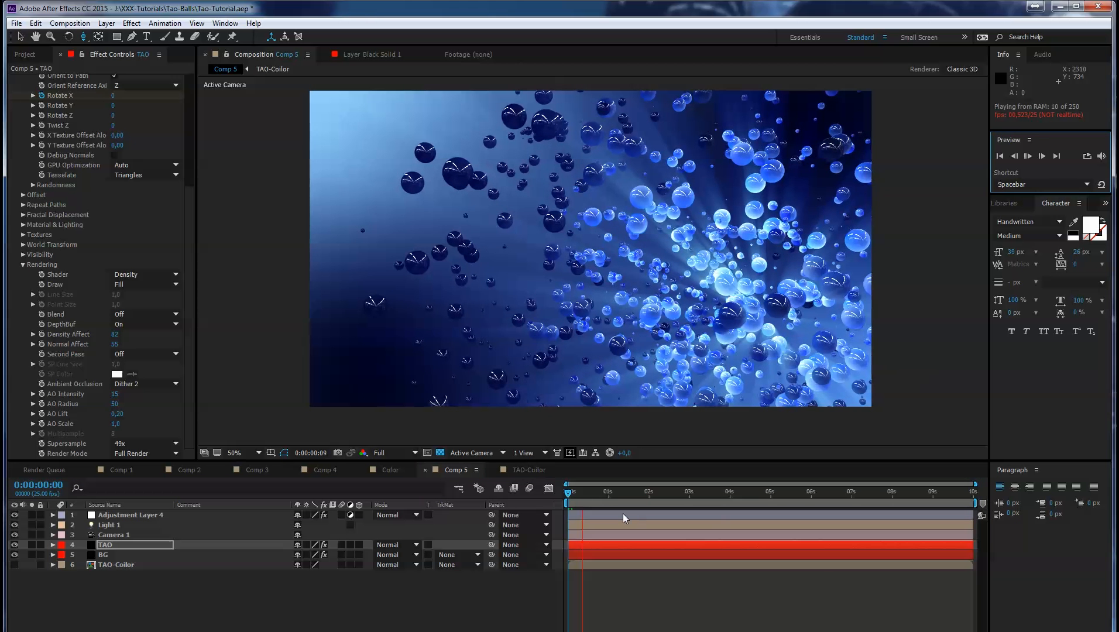
pyautogui.press('space')
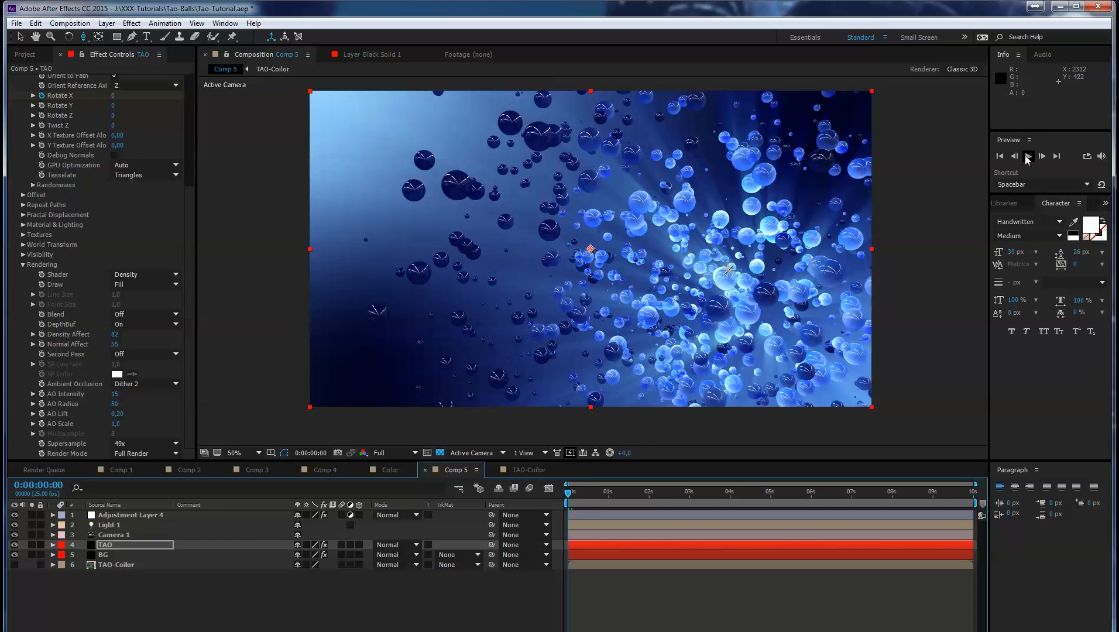
pyautogui.click(1028, 157)
pyautogui.click(1028, 156)
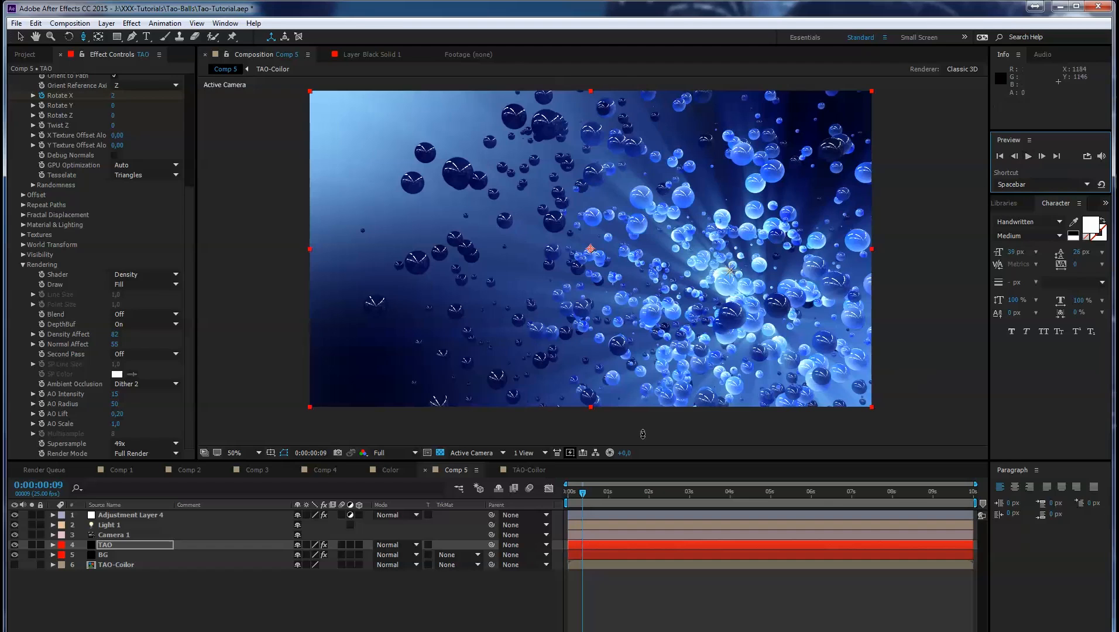
pyautogui.moveTo(584, 498); pyautogui.dragTo(566, 494)
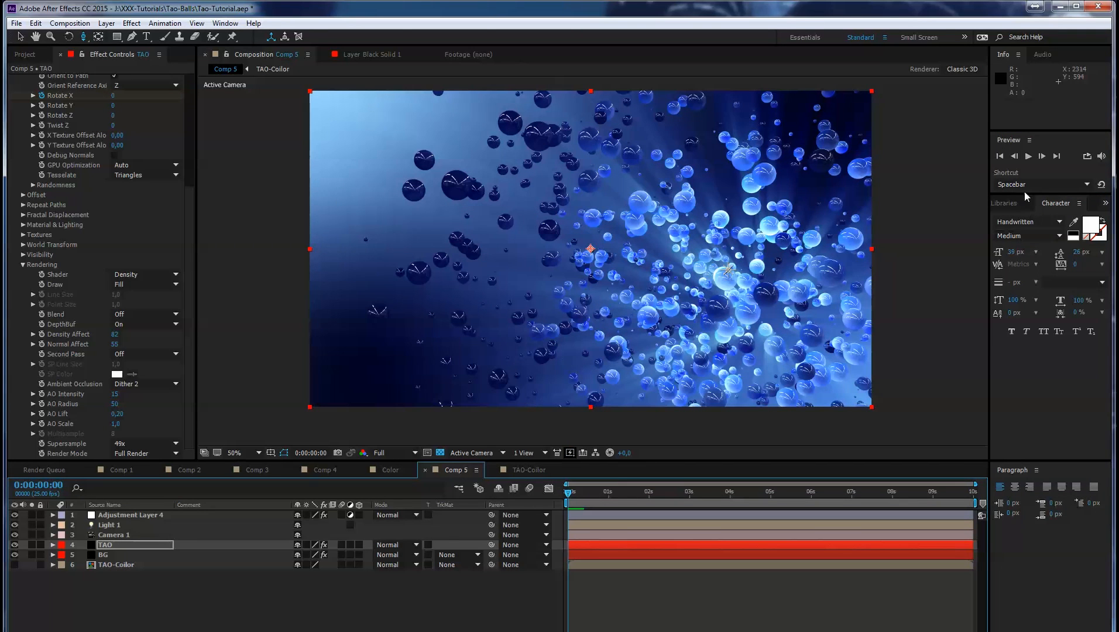
# Preview the opening frames of the animation, collapse the Tao Rendering and Segment groups, and return to the first frame
pyautogui.click(1026, 160)
pyautogui.click(1028, 157)
pyautogui.click(1029, 157)
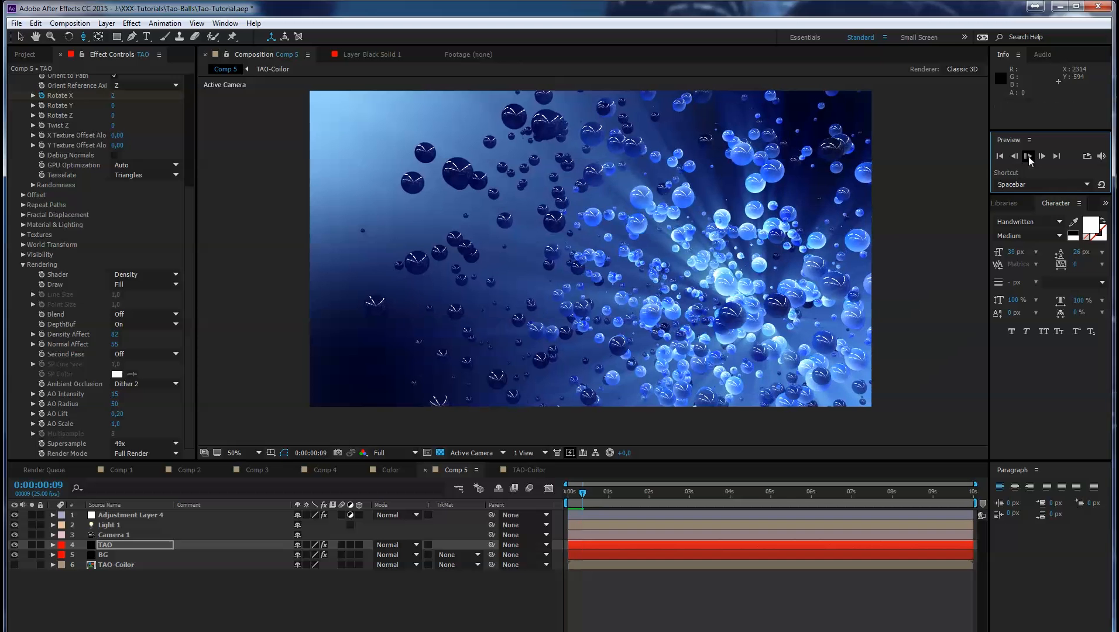
pyautogui.press('space')
pyautogui.click(24, 265)
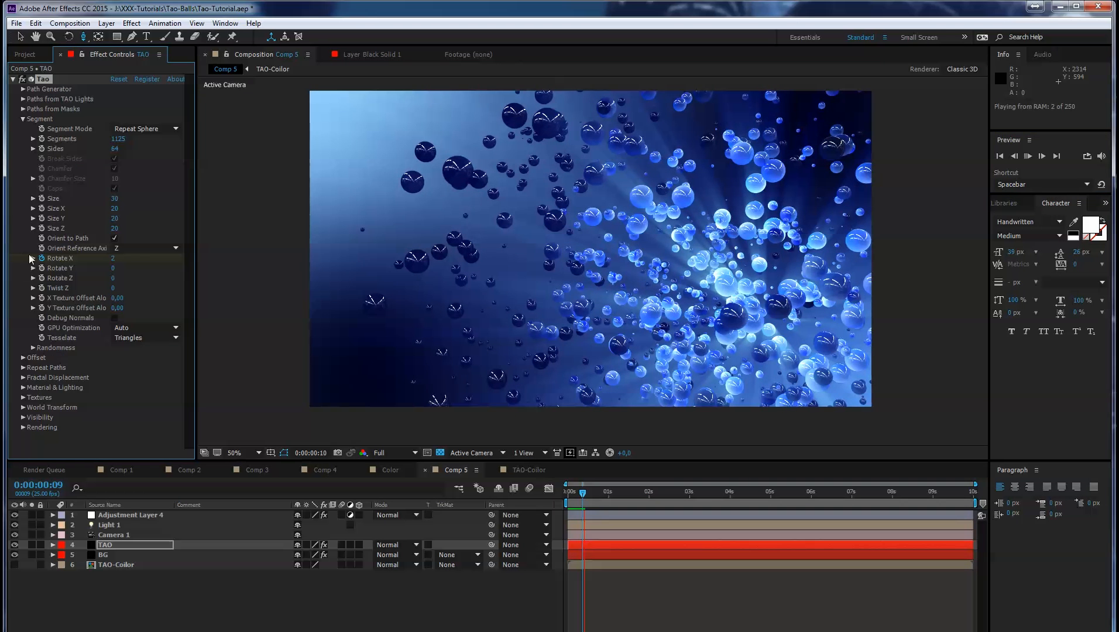
pyautogui.click(24, 118)
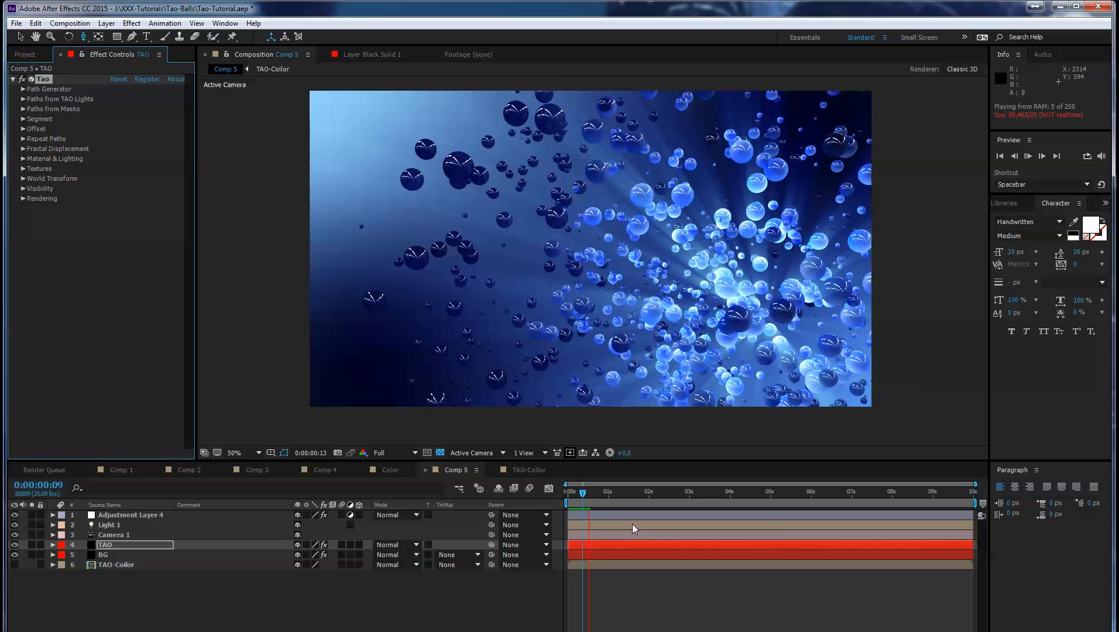
pyautogui.click(583, 498)
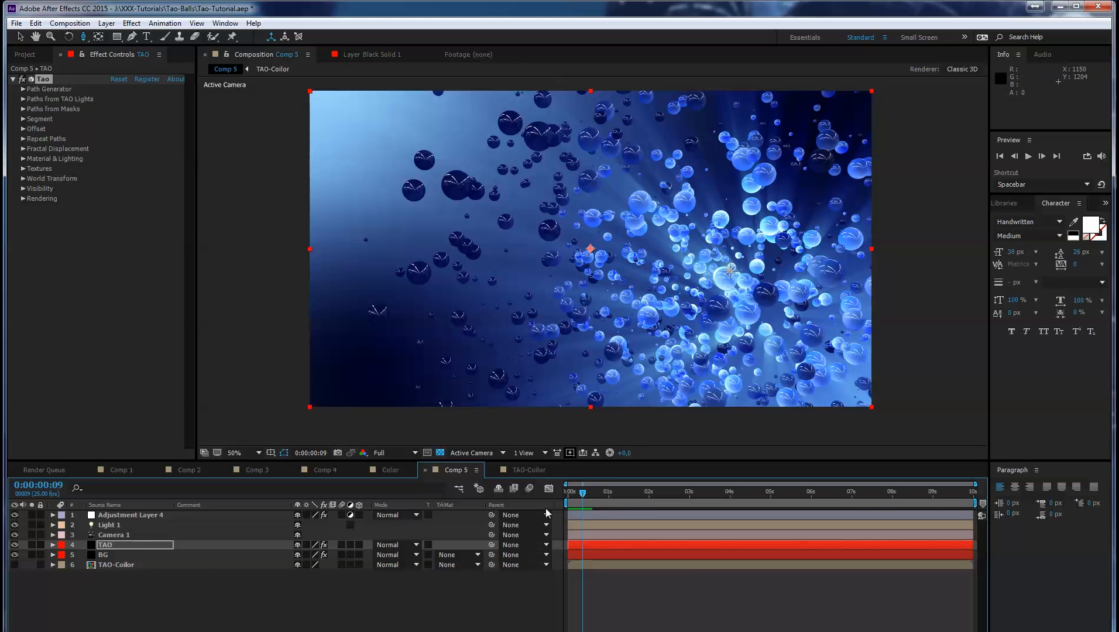
pyautogui.press('Home')
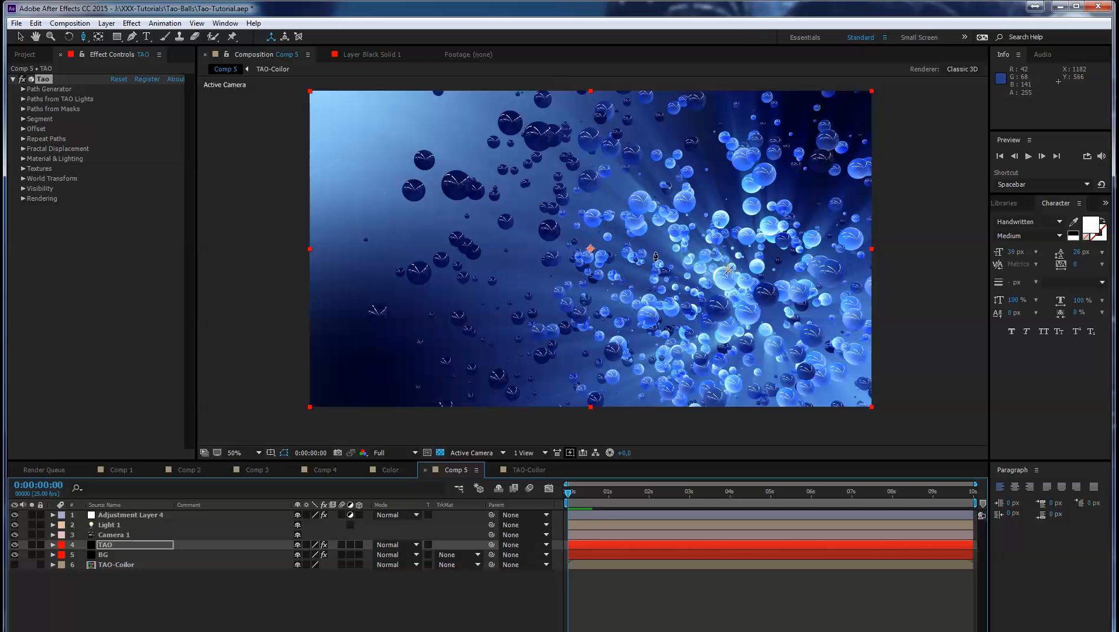
# Switch the TAO layer's Render Mode to Depth Normalized and turn its Supersample off
pyautogui.click(109, 535)
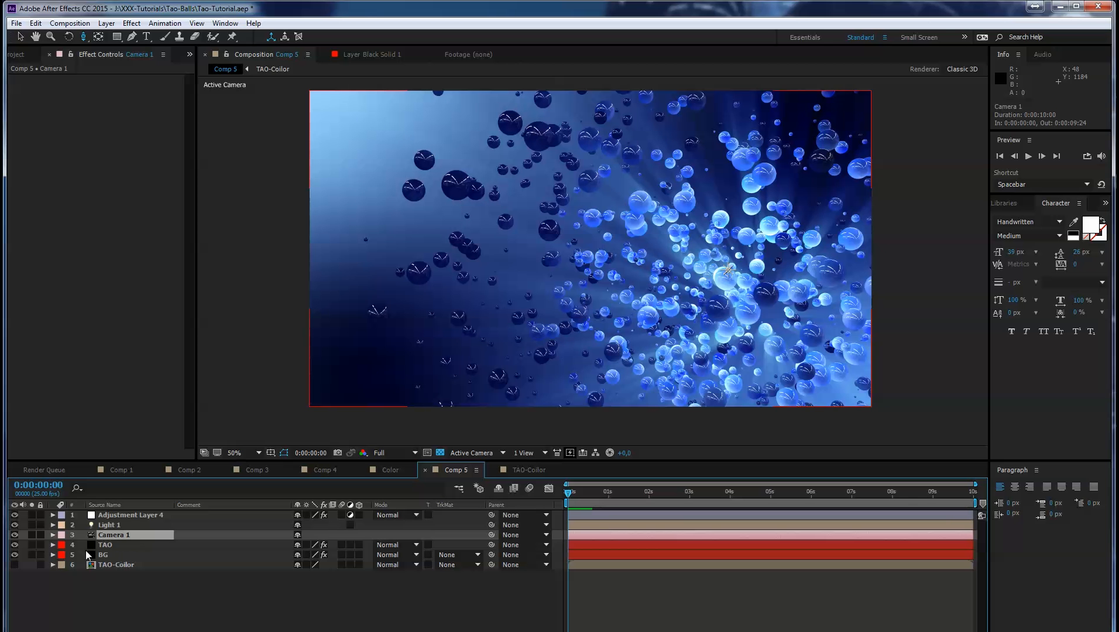
pyautogui.click(111, 545)
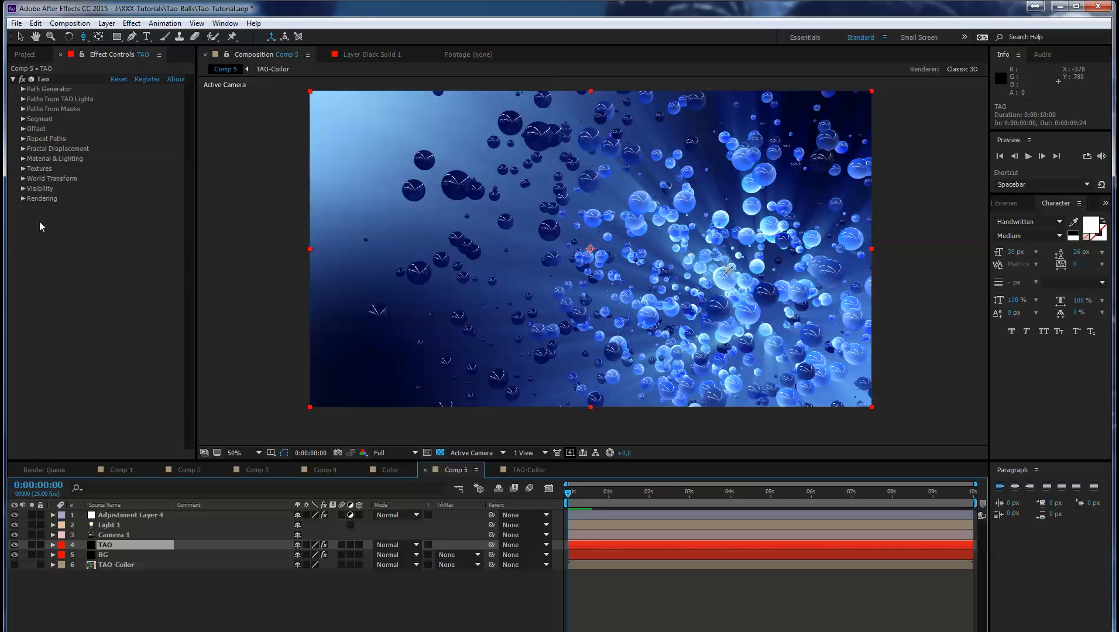
pyautogui.click(23, 199)
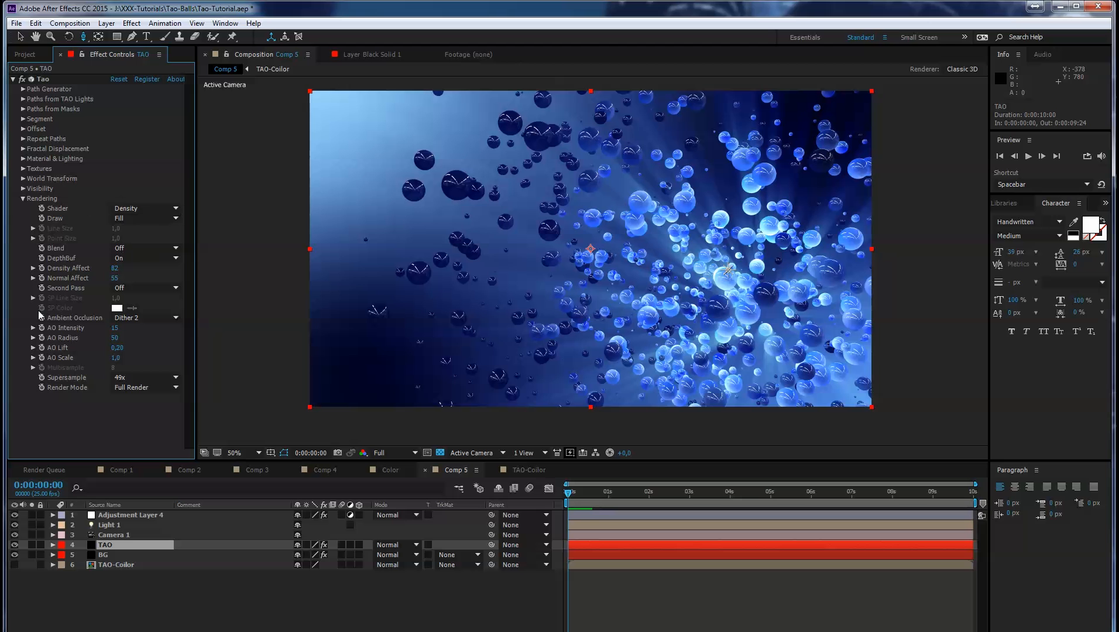
pyautogui.click(153, 389)
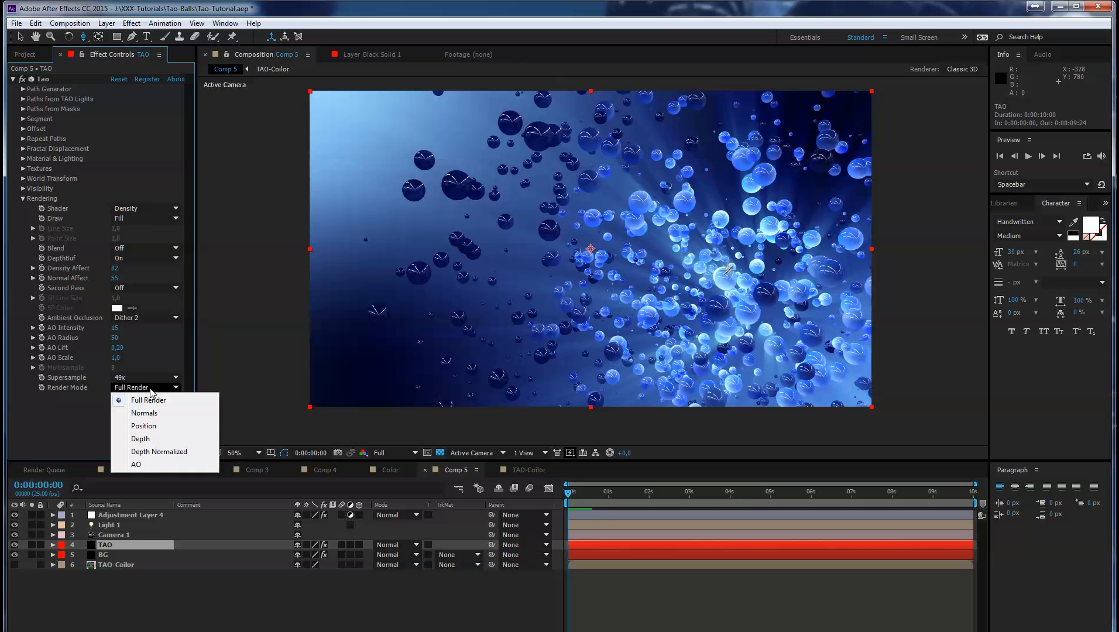
pyautogui.click(184, 456)
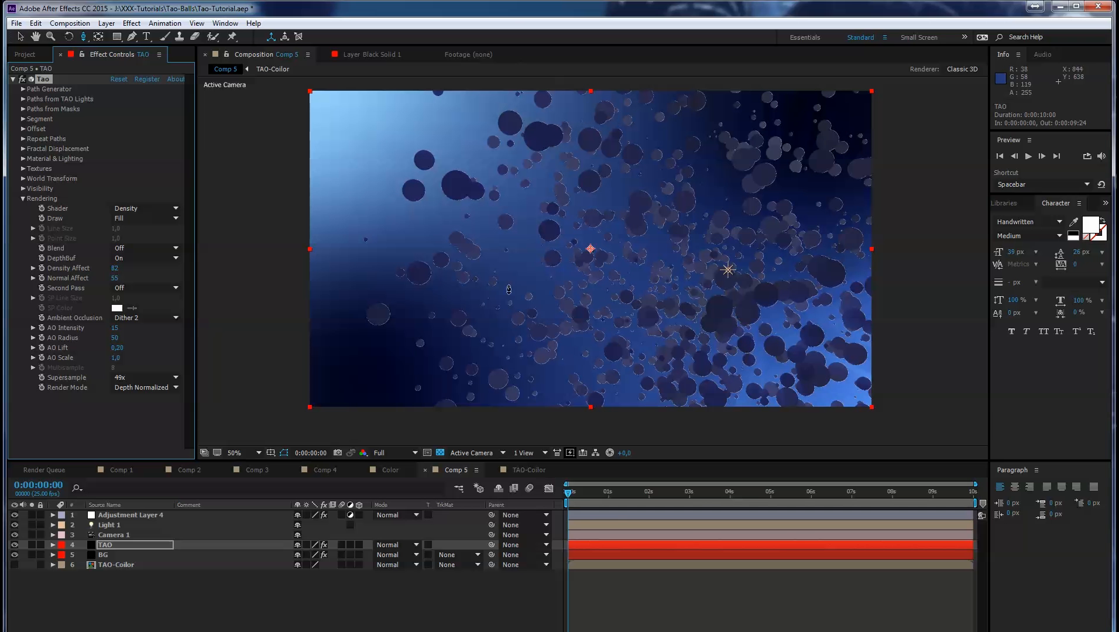
pyautogui.click(141, 378)
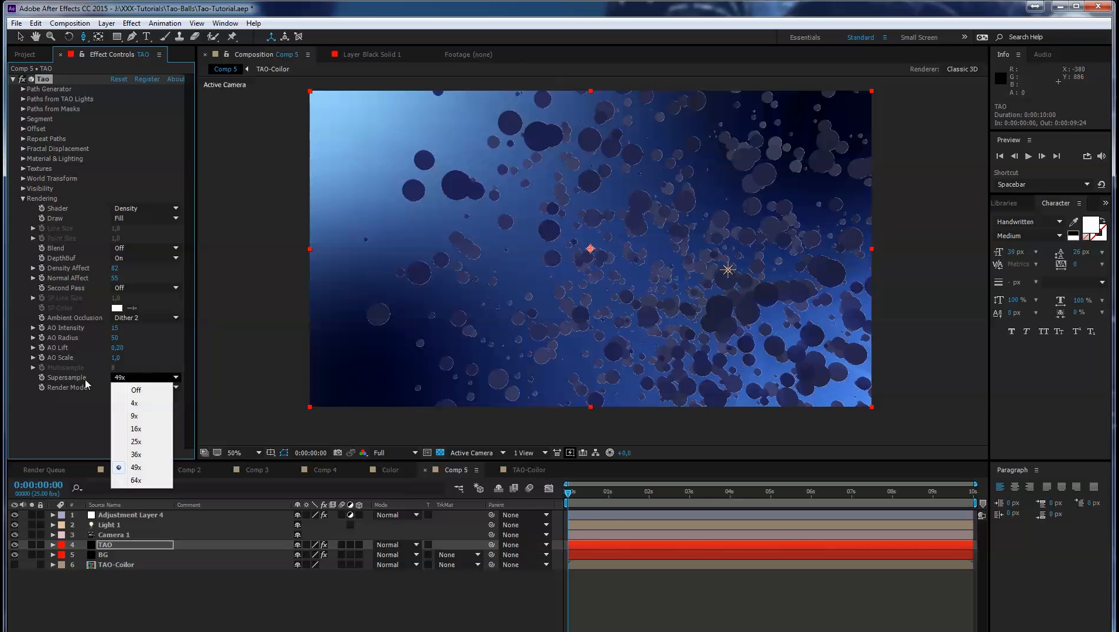
pyautogui.click(137, 391)
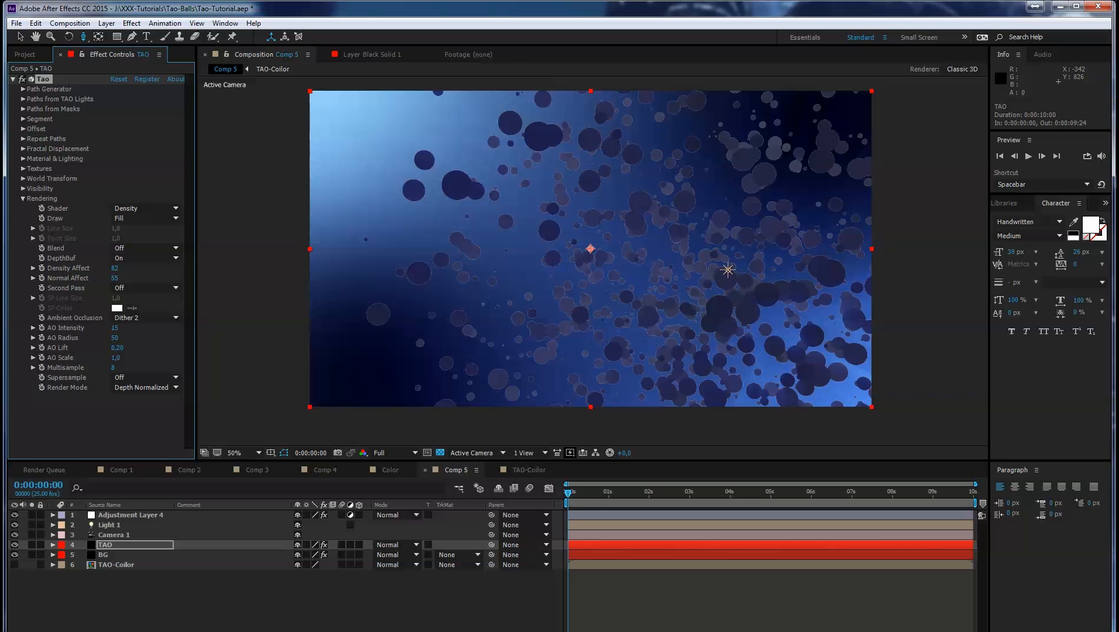
# Search the effects for "camer" to locate Camera Lens Blur, and move the effects window out of the way
pyautogui.hotkey('ctrl', '5')
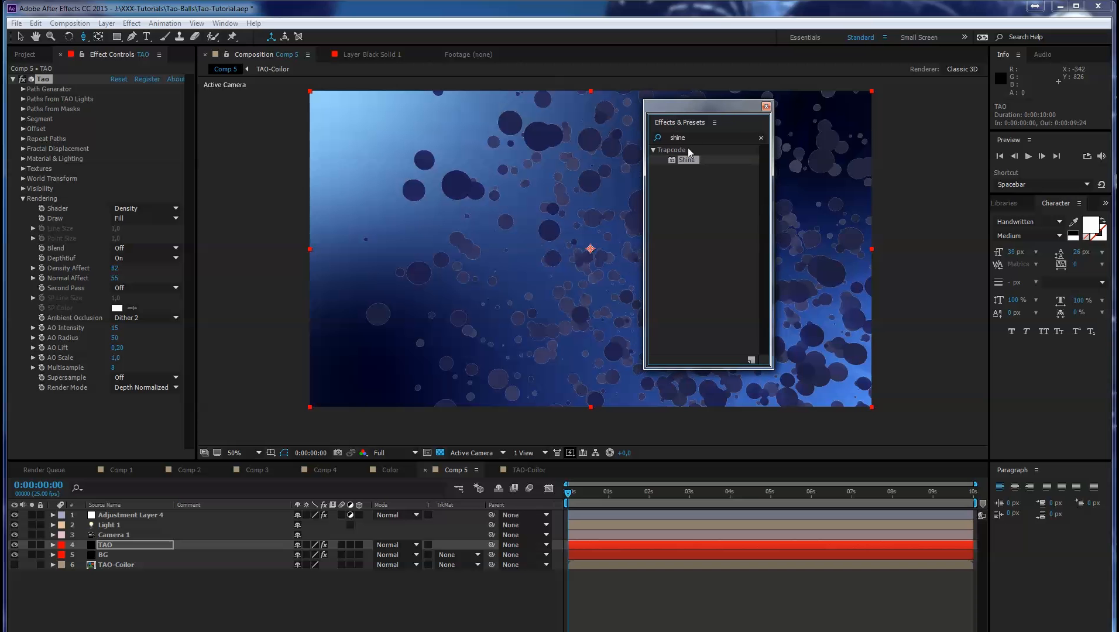
pyautogui.hotkey('ctrl', 'f')
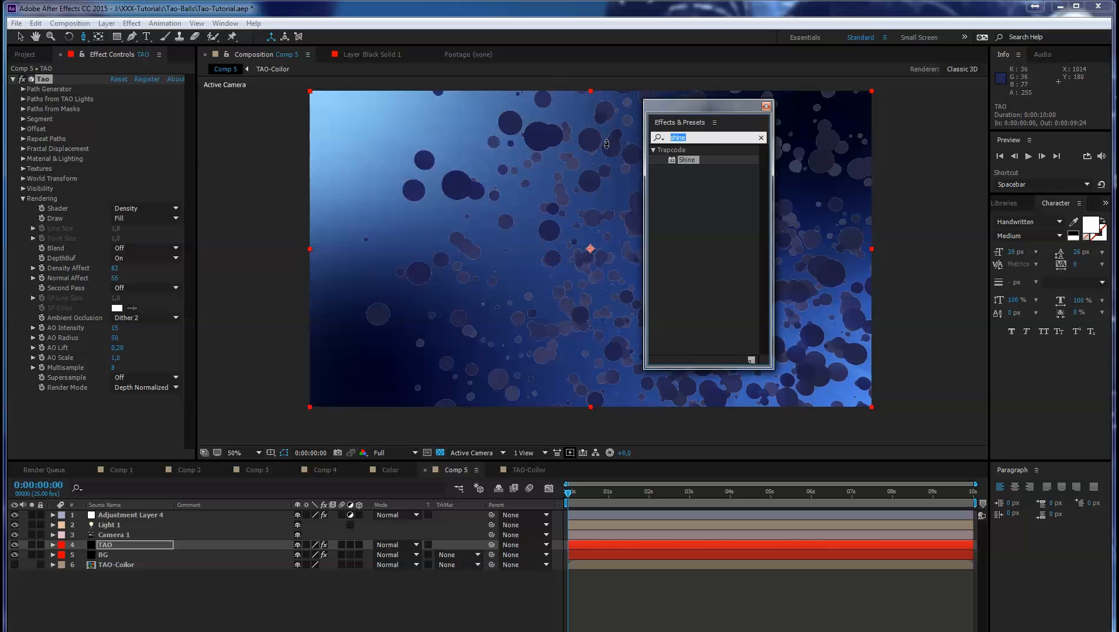
pyautogui.write('camr')
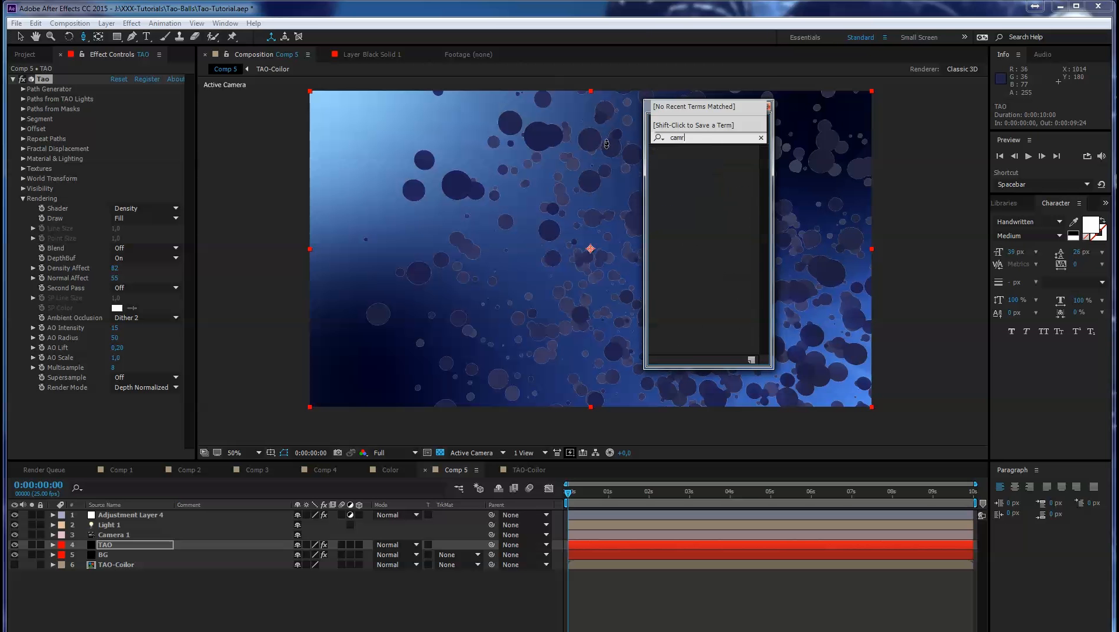
pyautogui.press('BackSpace')
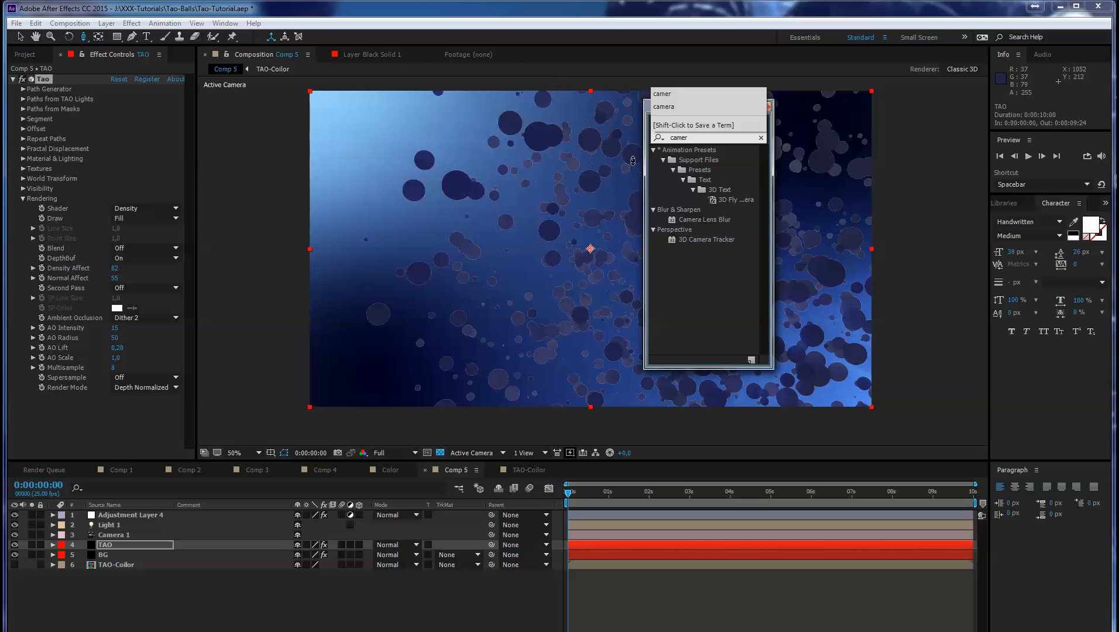
pyautogui.click(715, 220)
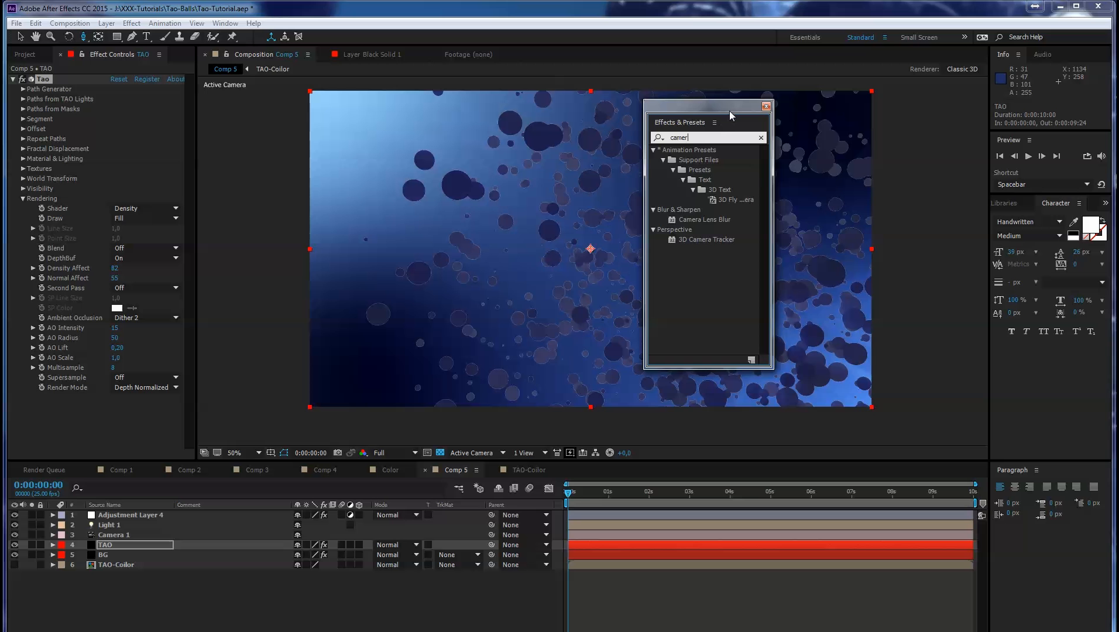
pyautogui.moveTo(730, 108); pyautogui.dragTo(622, 167)
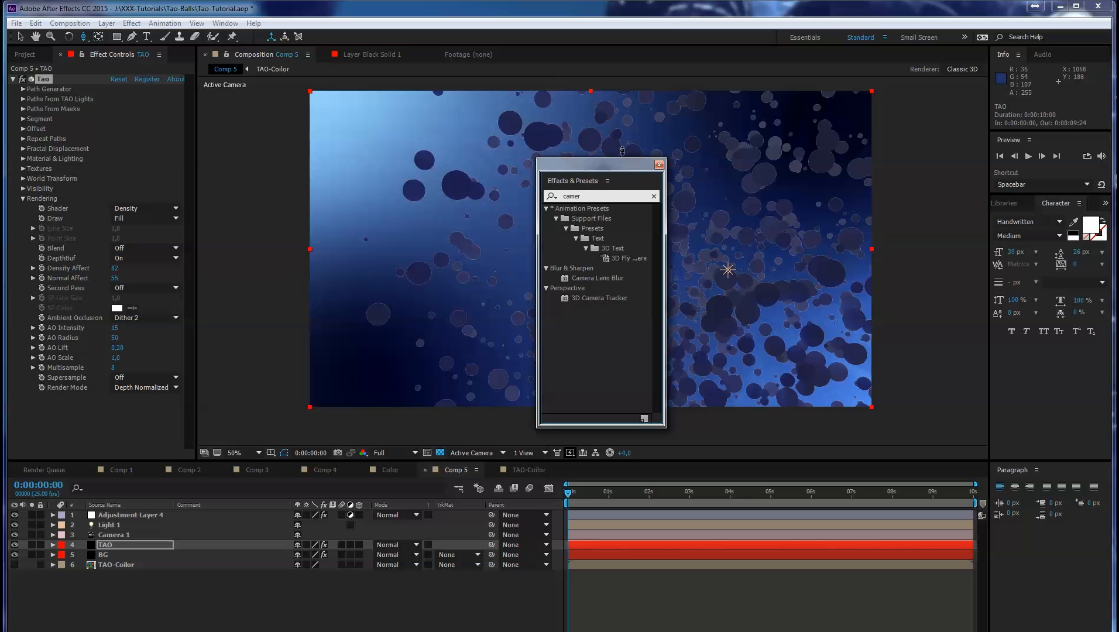
pyautogui.moveTo(626, 163); pyautogui.dragTo(1, 205)
# Set the TAO layer's Render Mode to Full Render and its Supersample to 49x
pyautogui.click(145, 388)
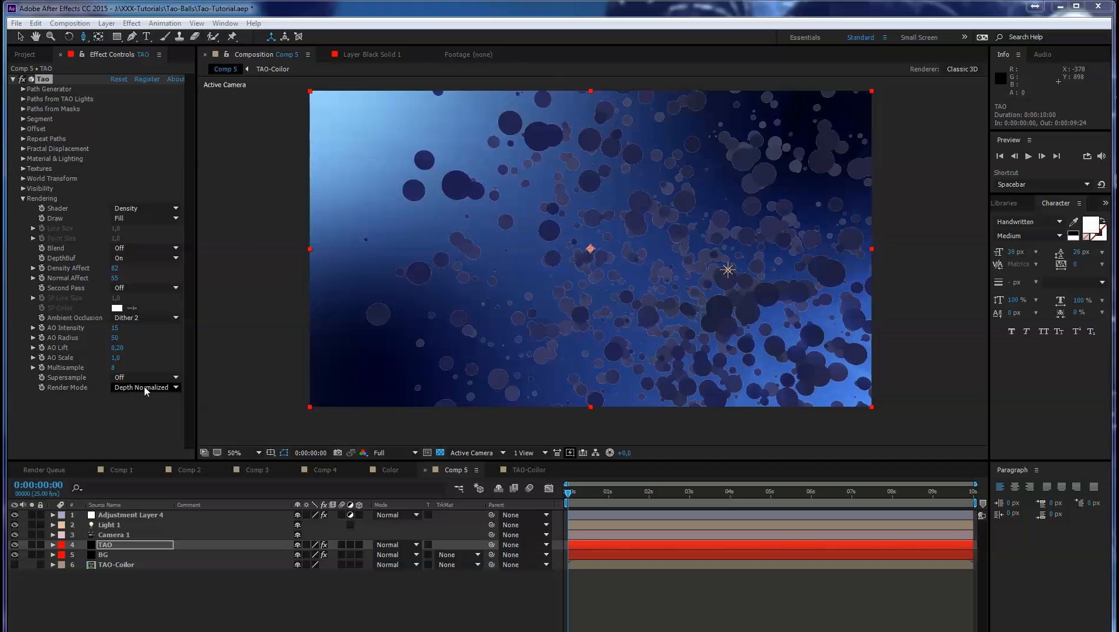
pyautogui.click(168, 401)
pyautogui.click(155, 378)
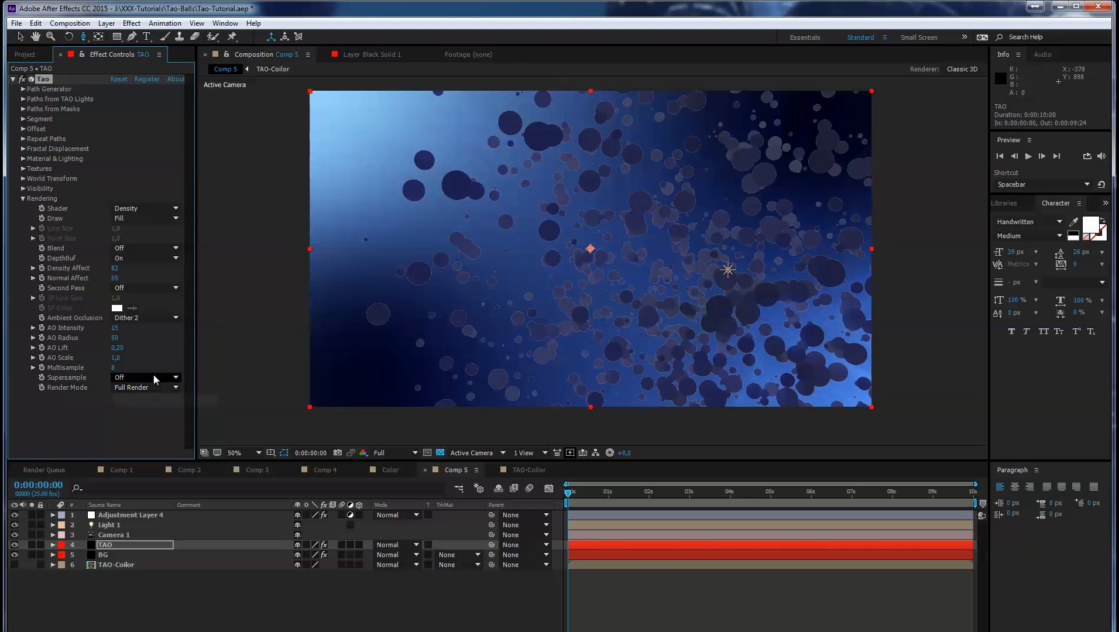
pyautogui.click(136, 468)
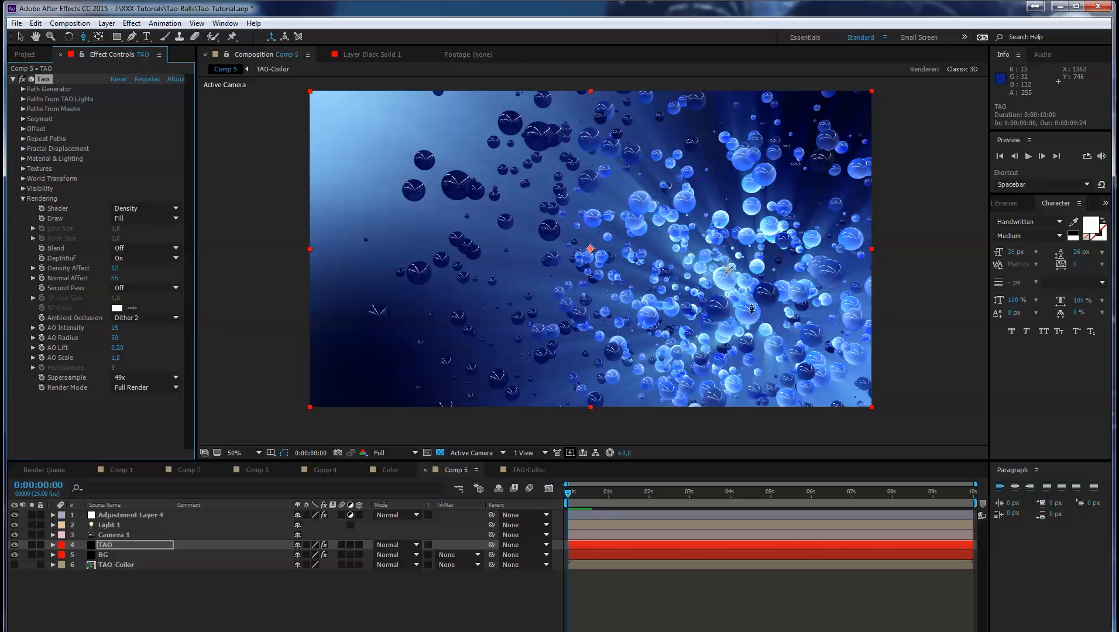
# Add a new adjustment layer above Adjustment Layer 4 in Comp 5
pyautogui.click(132, 515)
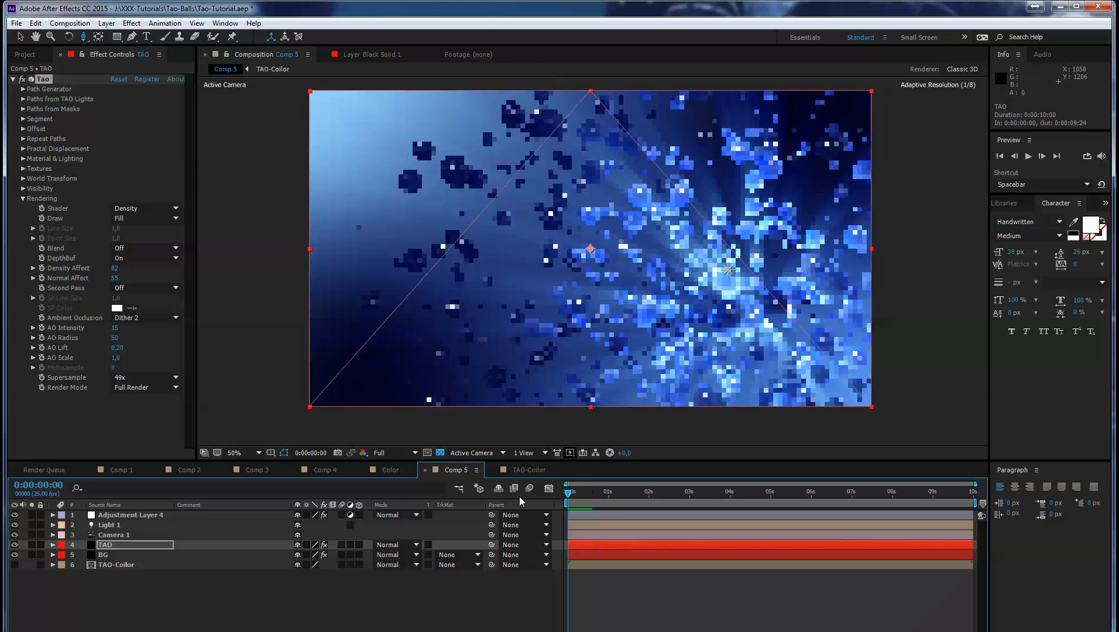
pyautogui.click(106, 23)
pyautogui.moveTo(121, 36)
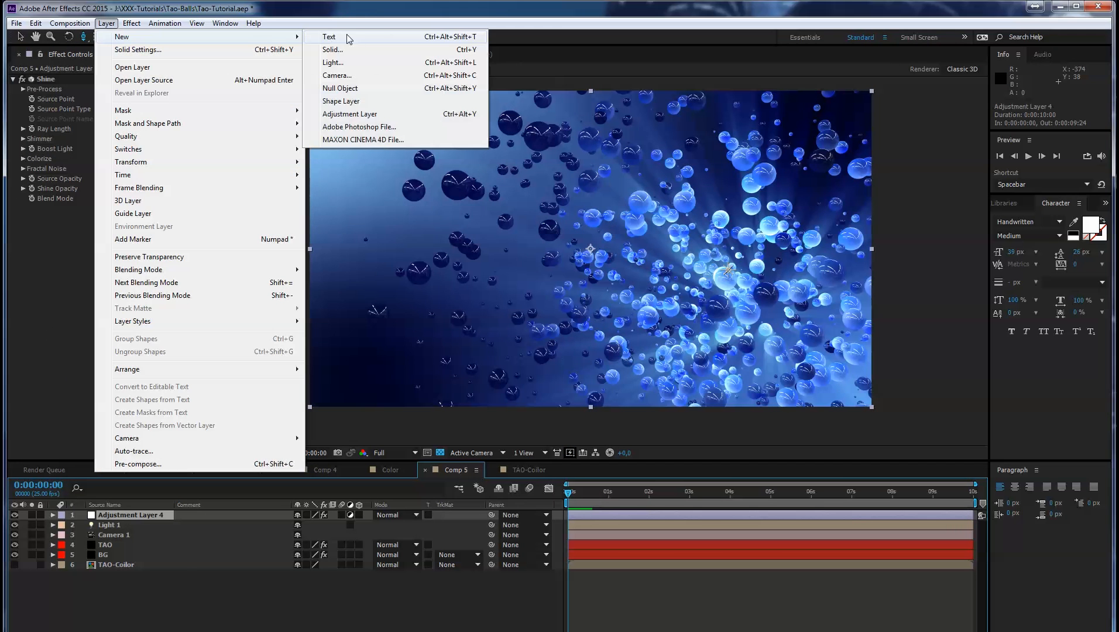
pyautogui.click(364, 113)
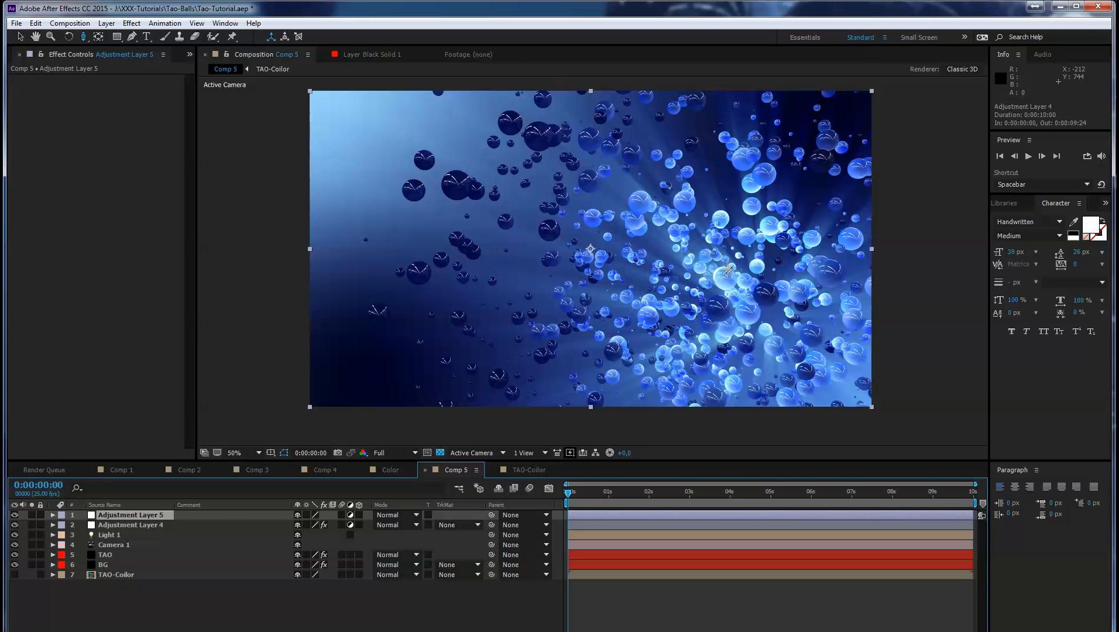
# Search the effects for "blur" and apply Fast Blur to the new adjustment layer
pyautogui.hotkey('ctrl', '5')
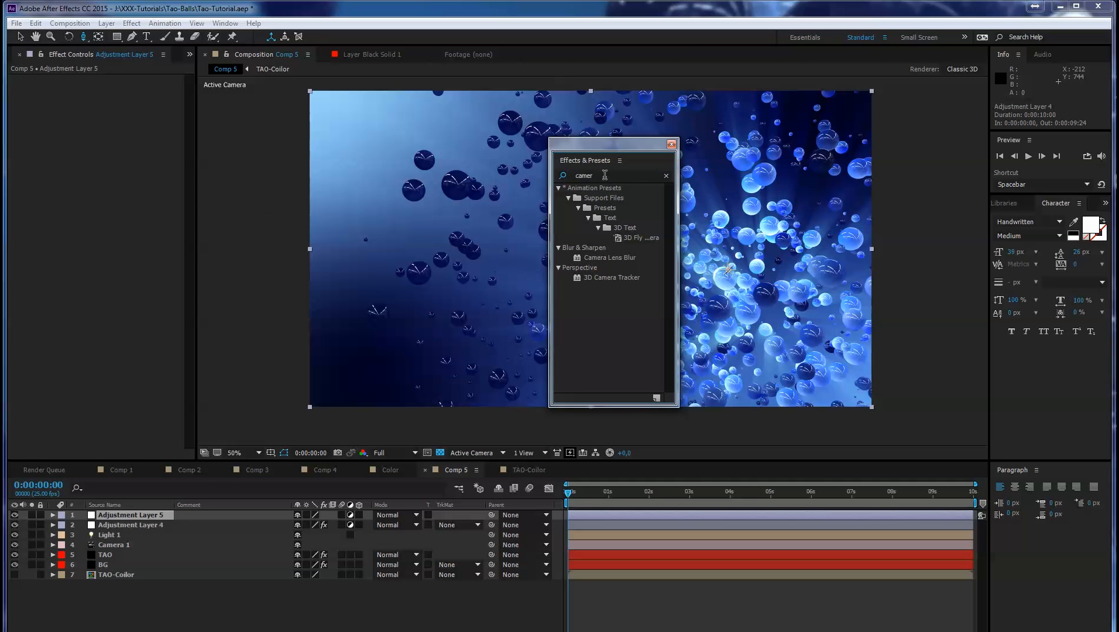
pyautogui.write('blur')
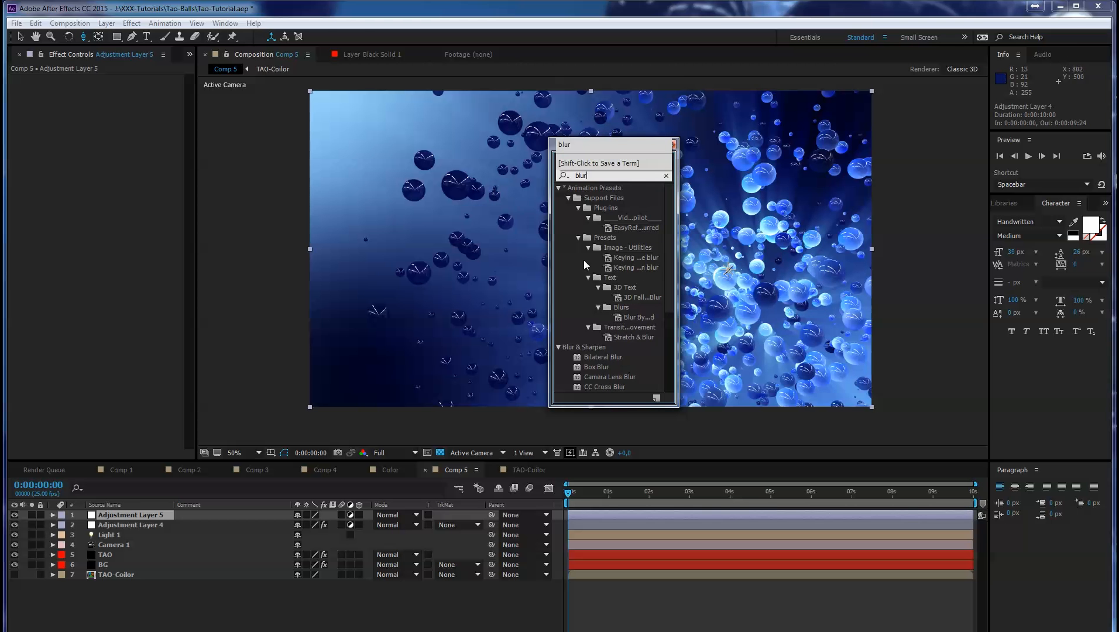
pyautogui.scroll(-5, 633, 298)
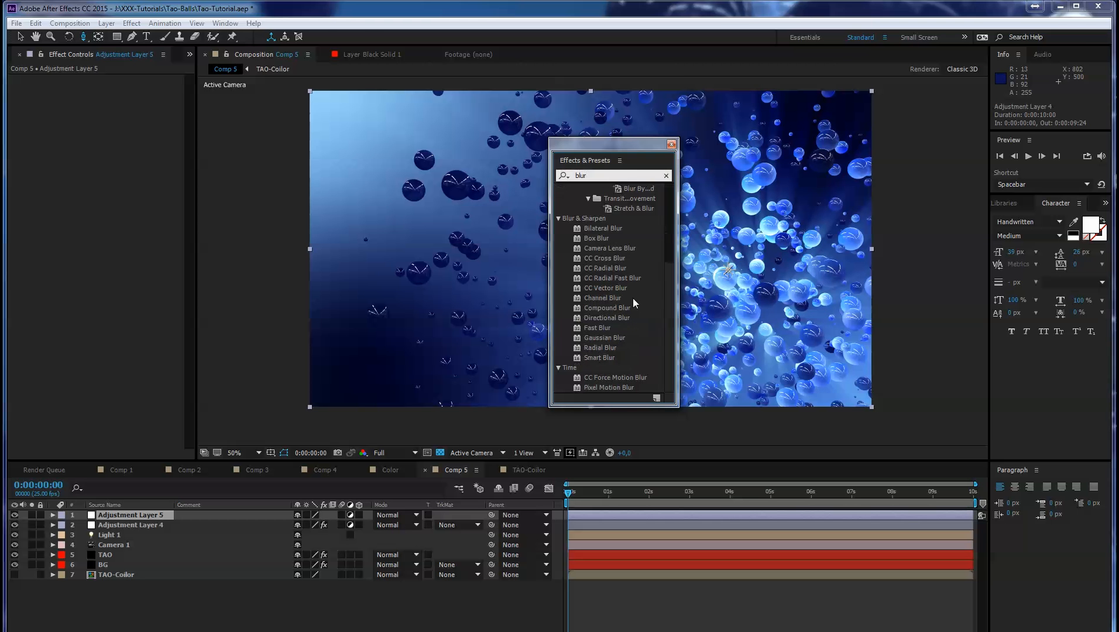
pyautogui.click(607, 329)
pyautogui.doubleClick(609, 330)
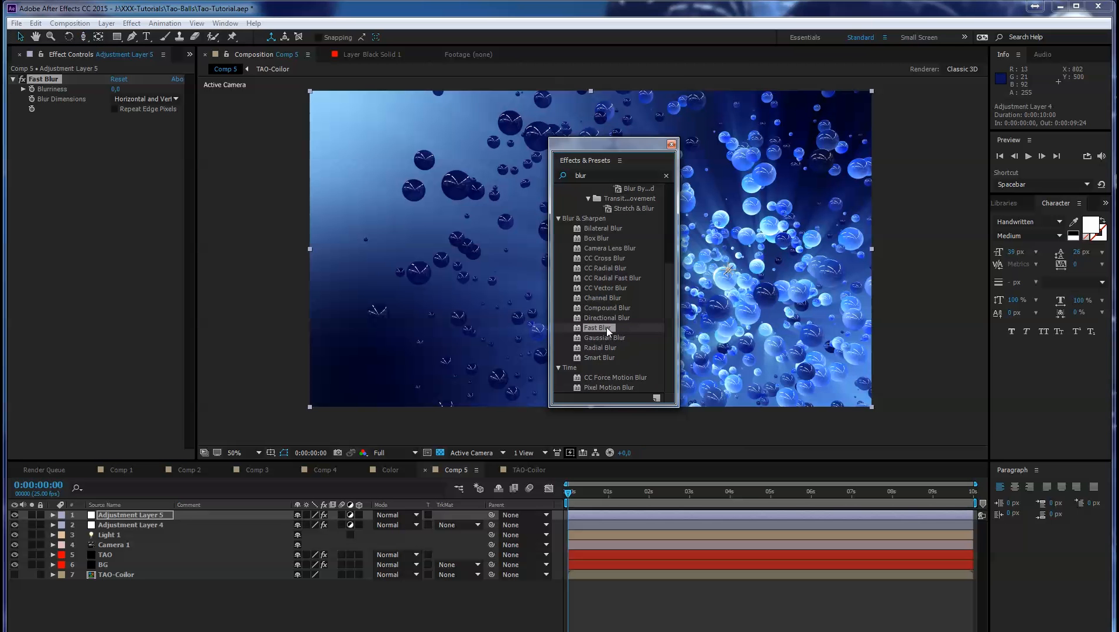
pyautogui.click(671, 145)
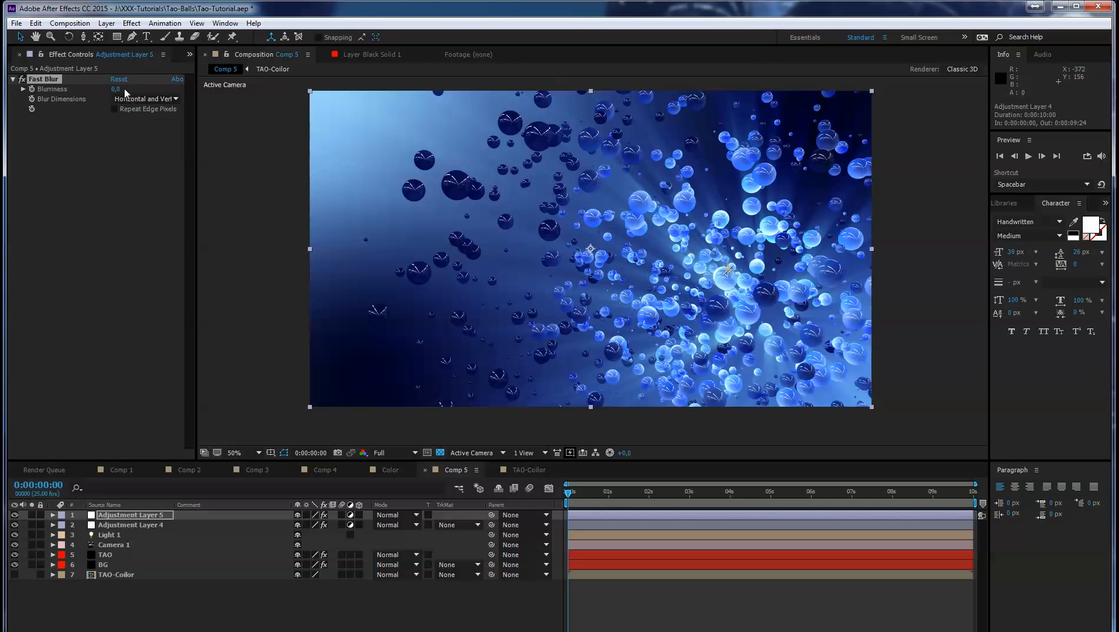
# Set the Fast Blur Blurriness to 68 and enable Repeat Edge Pixels on Adjustment Layer 5
pyautogui.moveTo(117, 89); pyautogui.dragTo(155, 90)
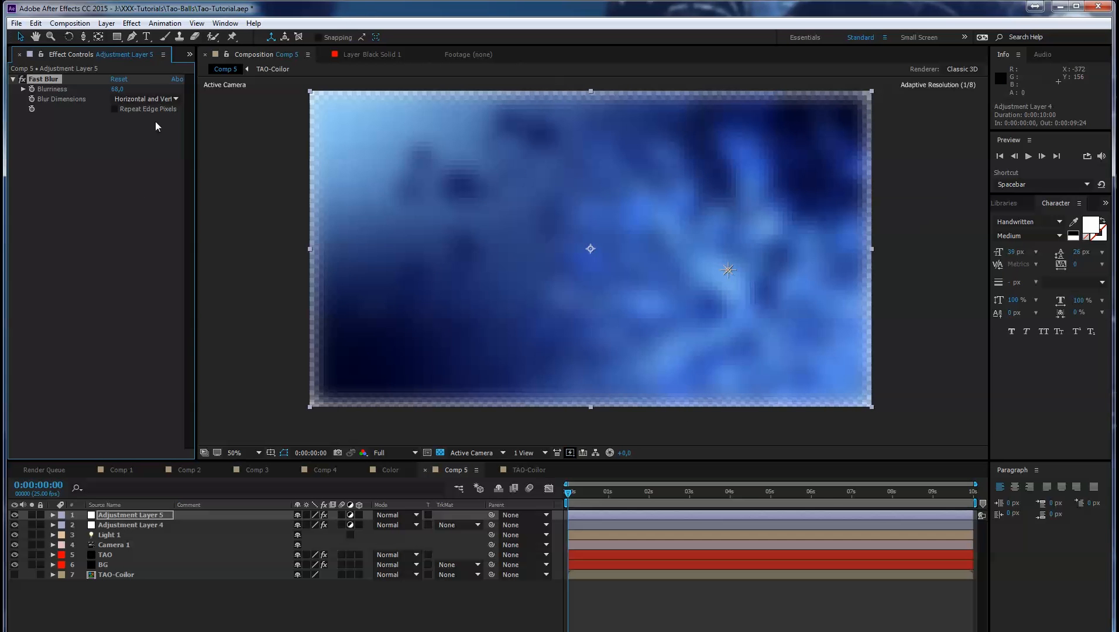
pyautogui.click(115, 109)
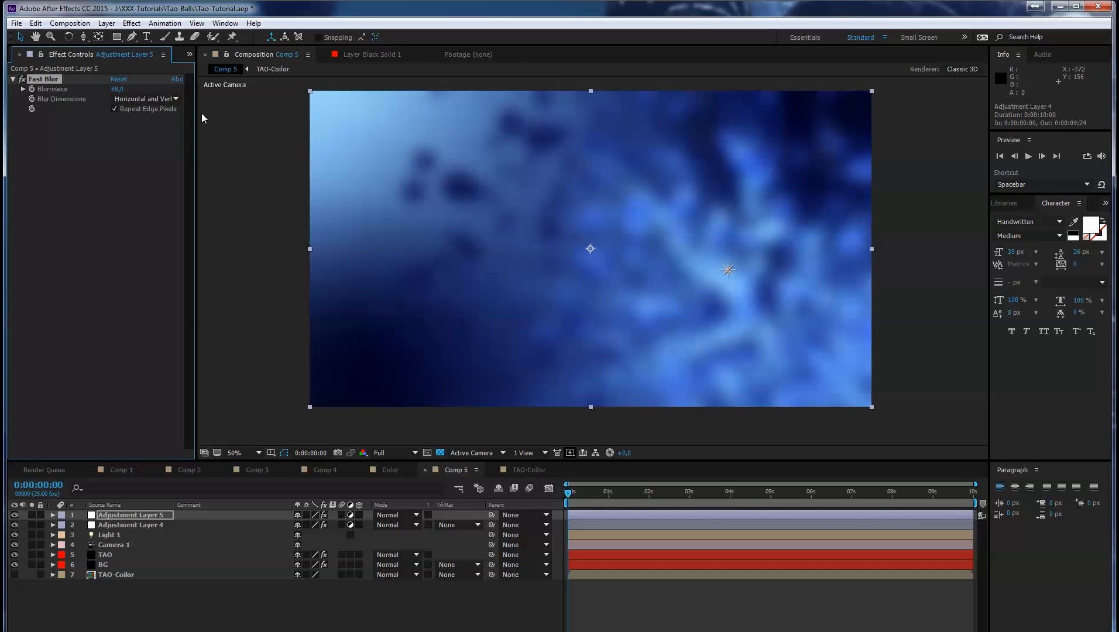
pyautogui.click(120, 128)
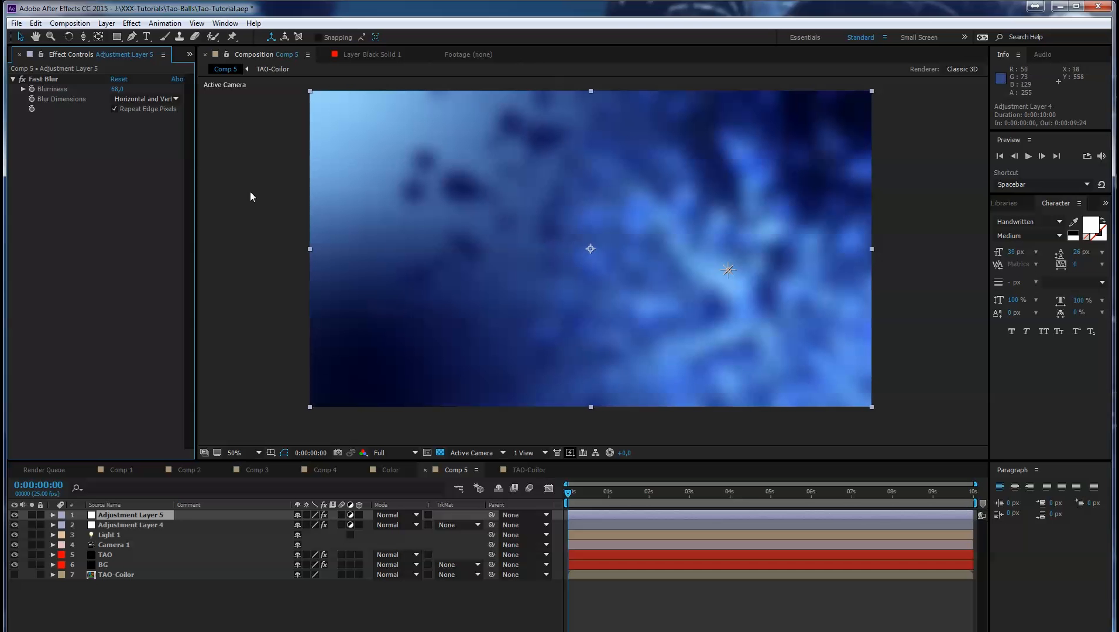
pyautogui.click(114, 110)
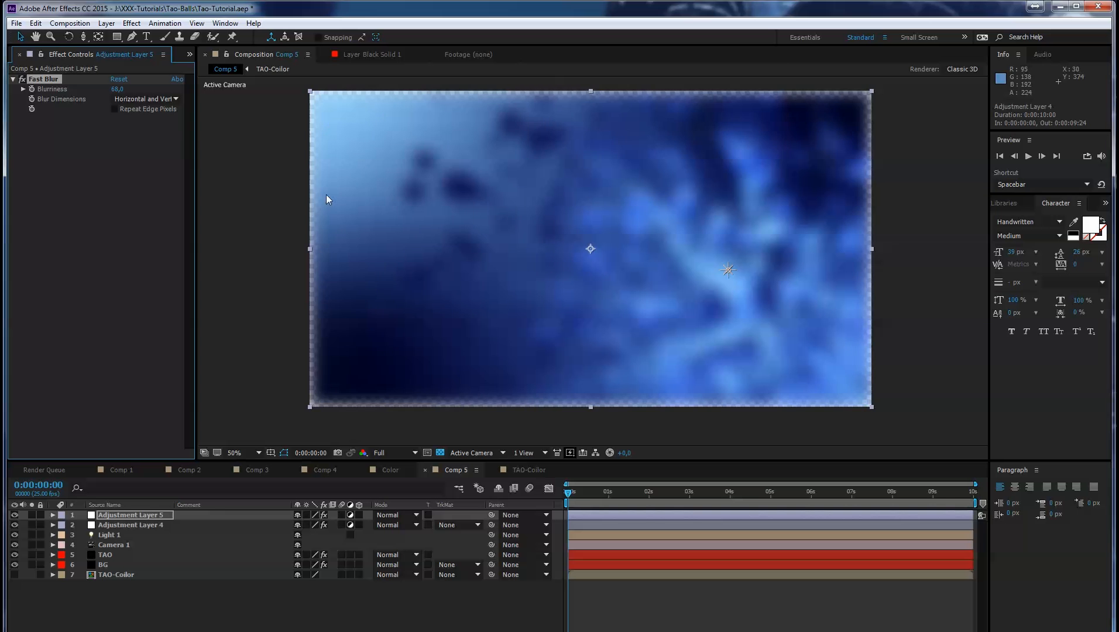
pyautogui.click(114, 109)
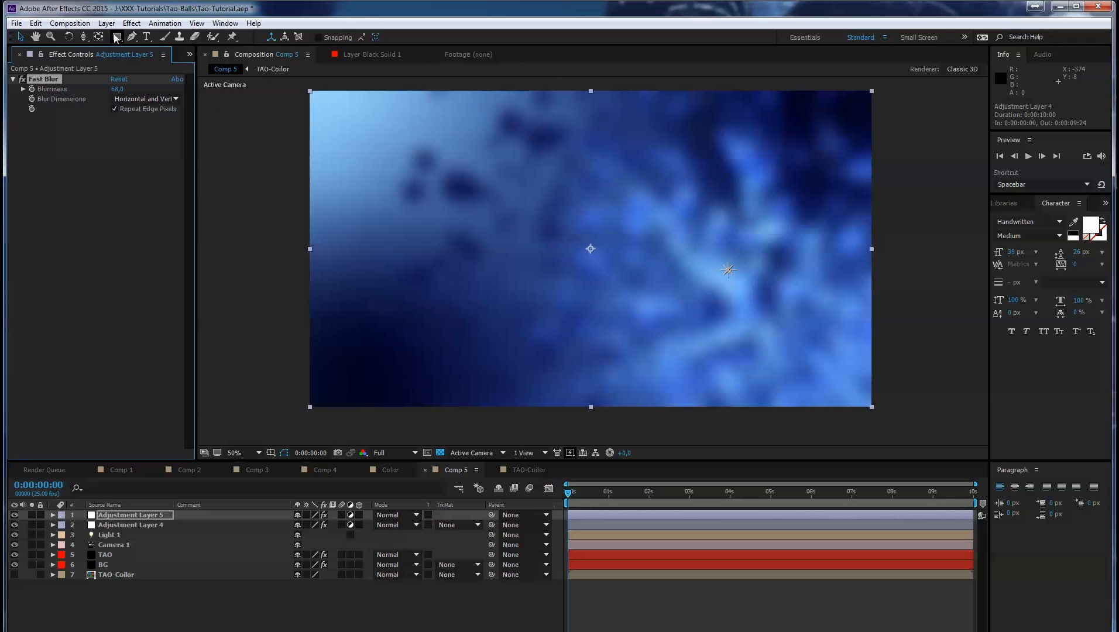
# Mask Adjustment Layer 5 with an inverted ellipse around the bright spheres, stretched towards the dark spheres
pyautogui.moveTo(116, 36); pyautogui.dragTo(151, 62)
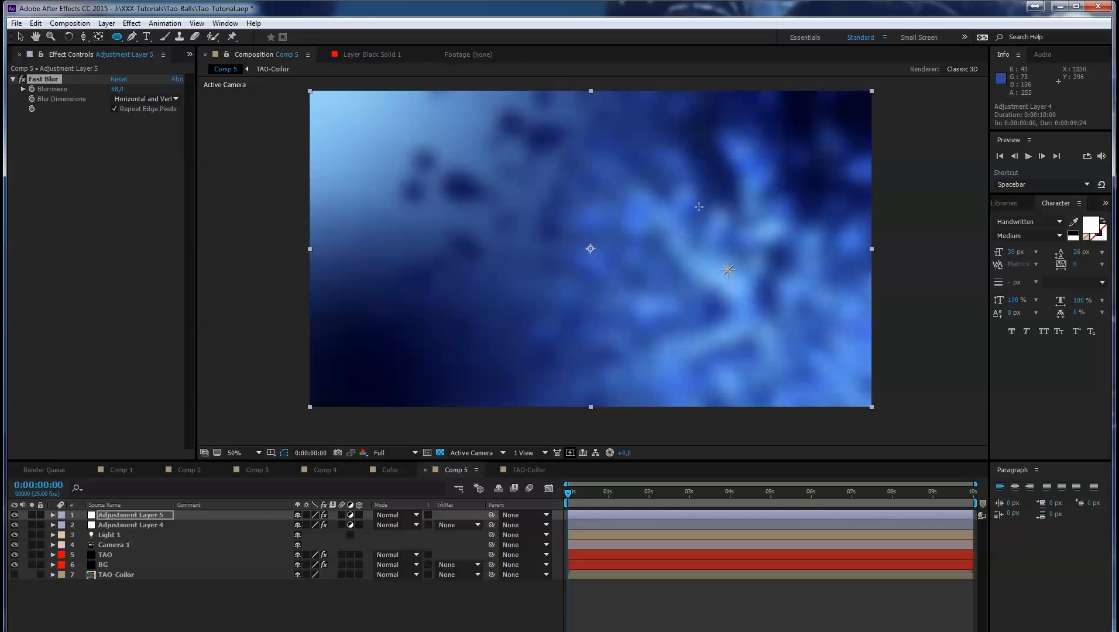
pyautogui.moveTo(721, 271); pyautogui.dragTo(835, 331)
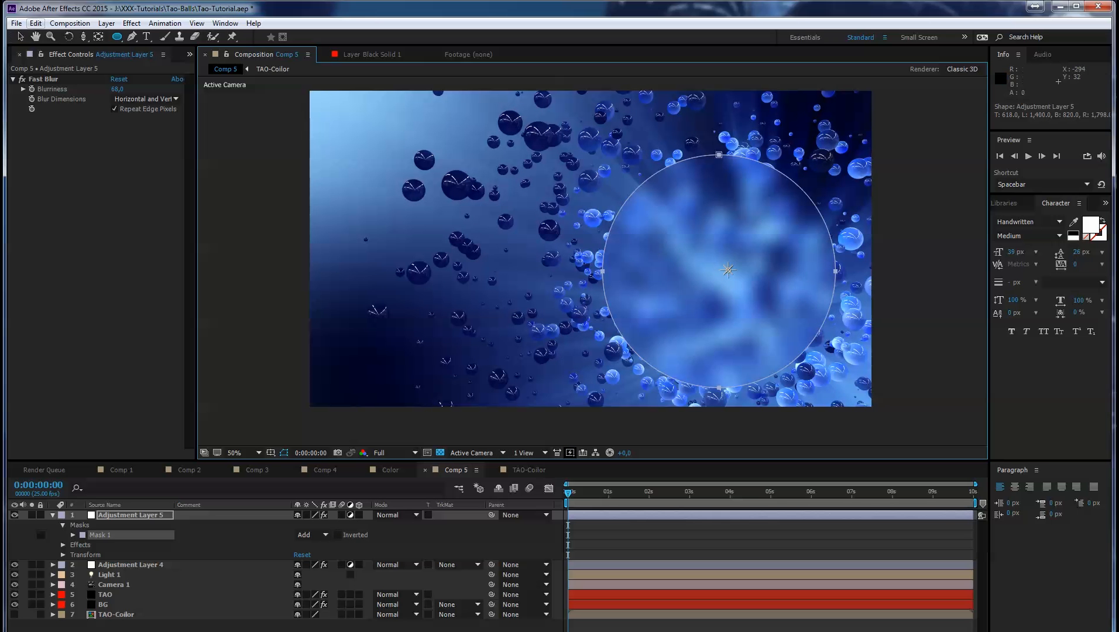
pyautogui.click(20, 36)
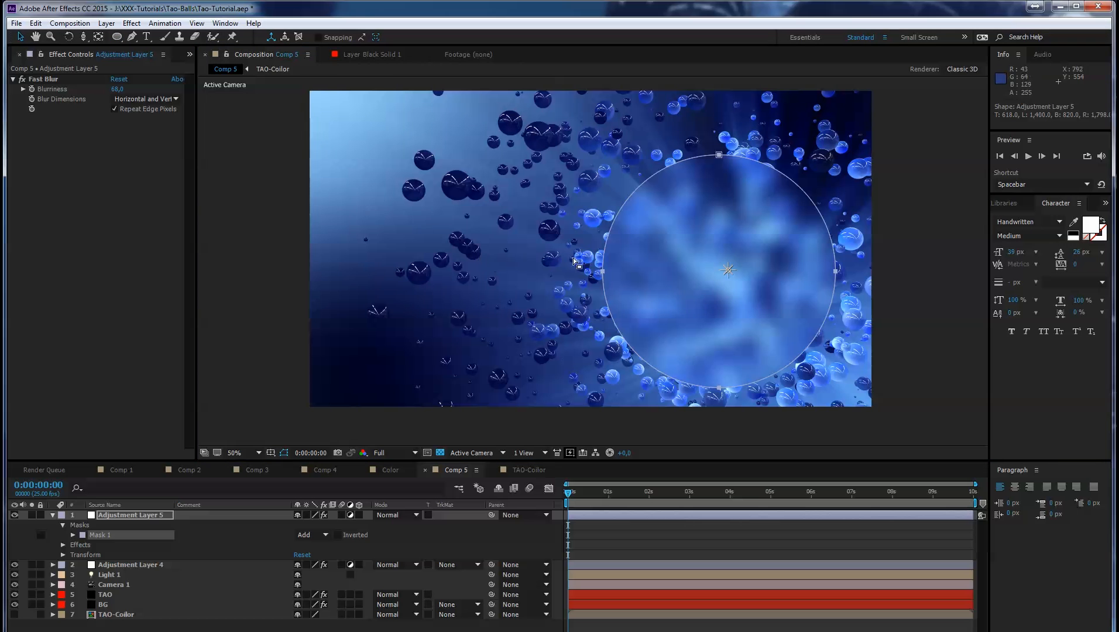
pyautogui.moveTo(604, 272); pyautogui.dragTo(440, 266)
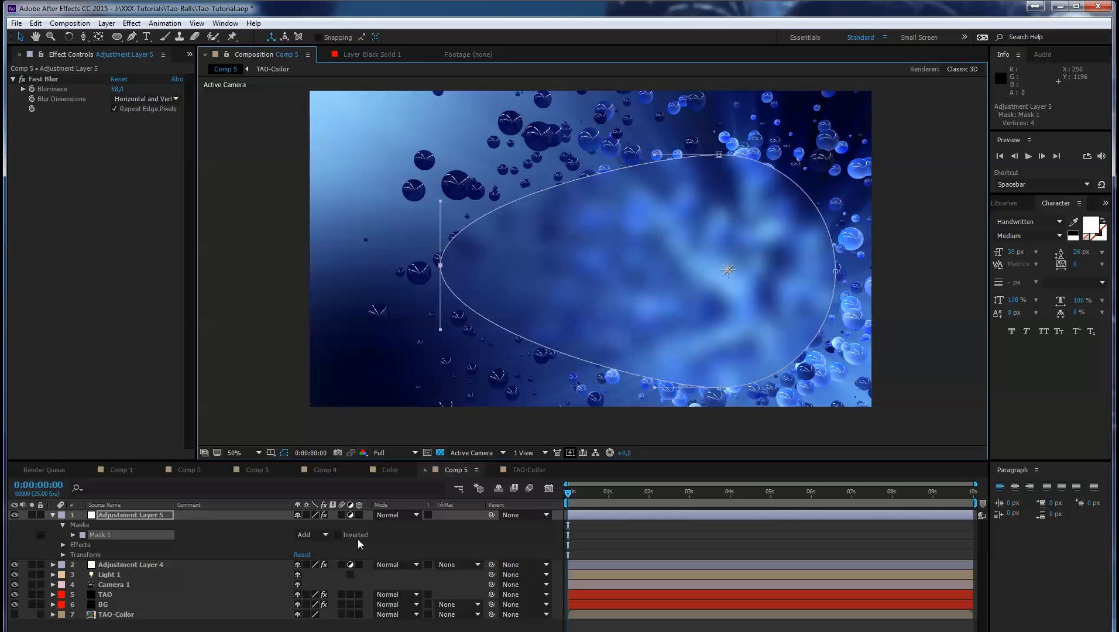
pyautogui.click(339, 535)
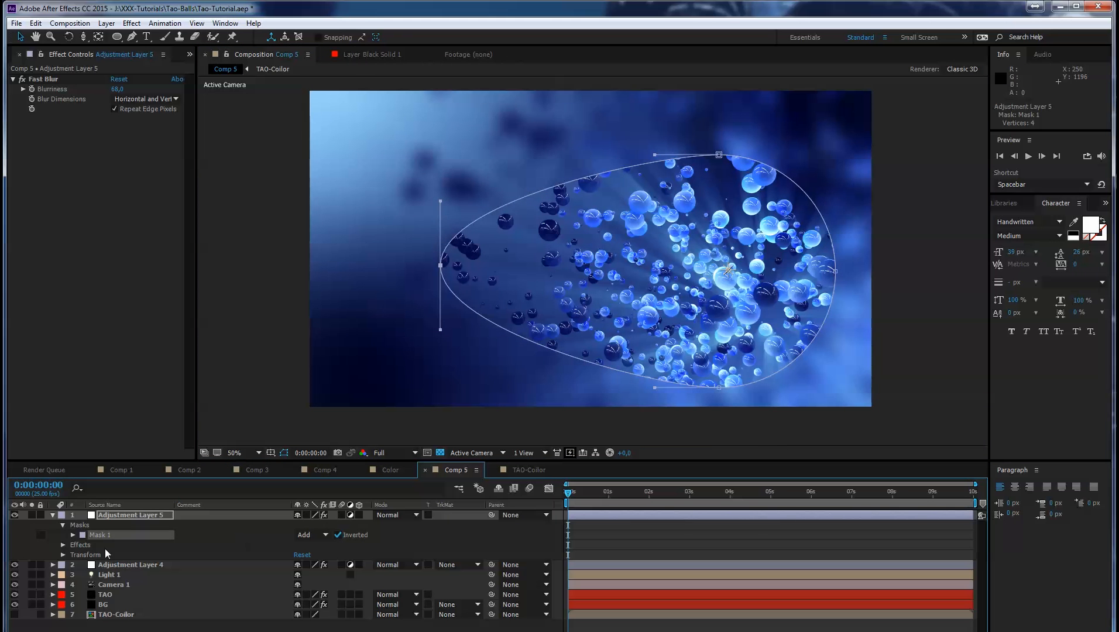
# Set Mask 1's feather to 455 pixels and its expansion to 162 pixels on Adjustment Layer 5
pyautogui.click(87, 530)
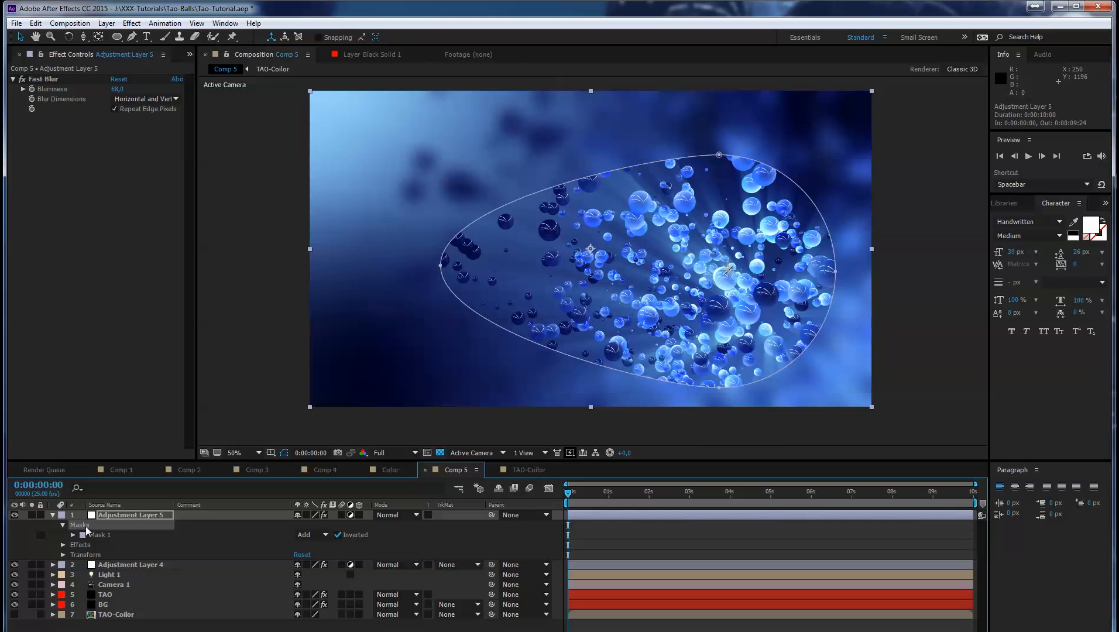
pyautogui.press('m')
pyautogui.press('m')
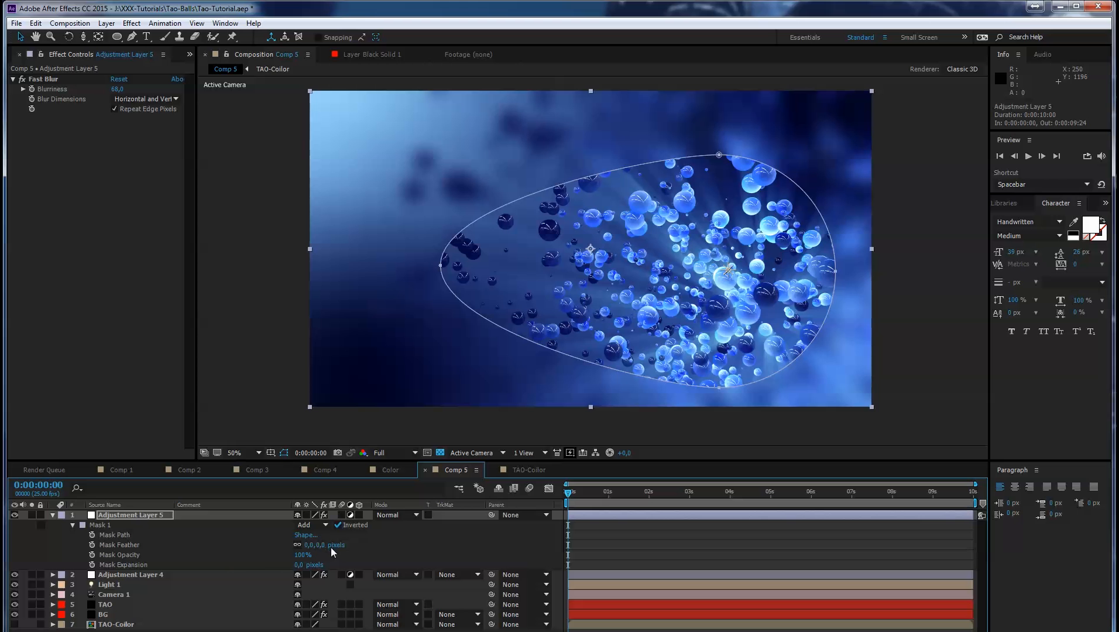
pyautogui.moveTo(325, 546); pyautogui.dragTo(580, 531)
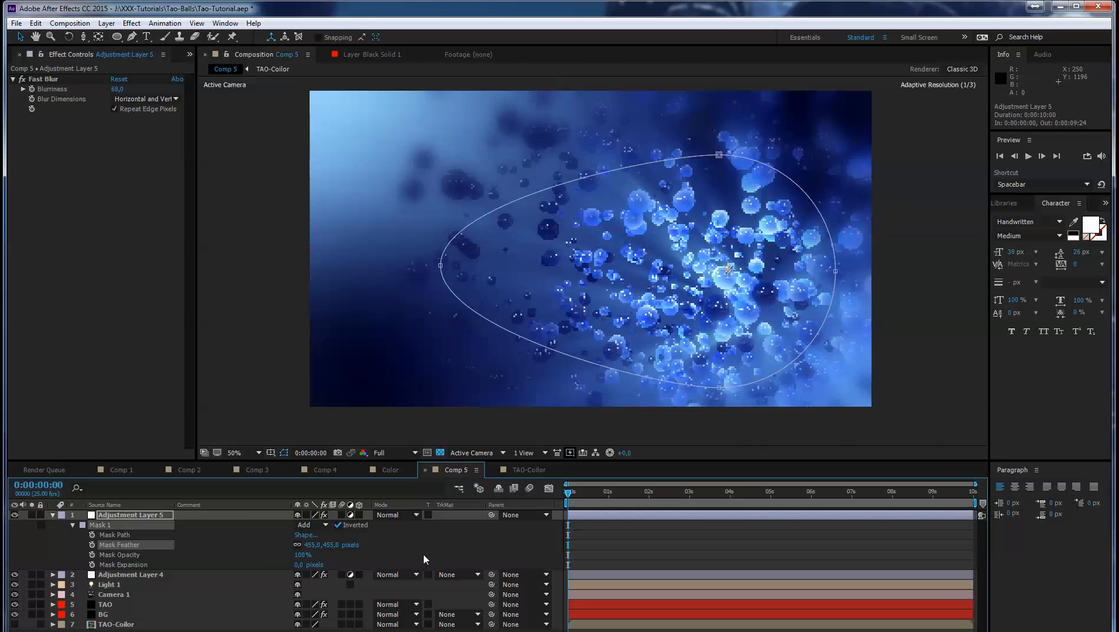
pyautogui.moveTo(298, 565); pyautogui.dragTo(384, 556)
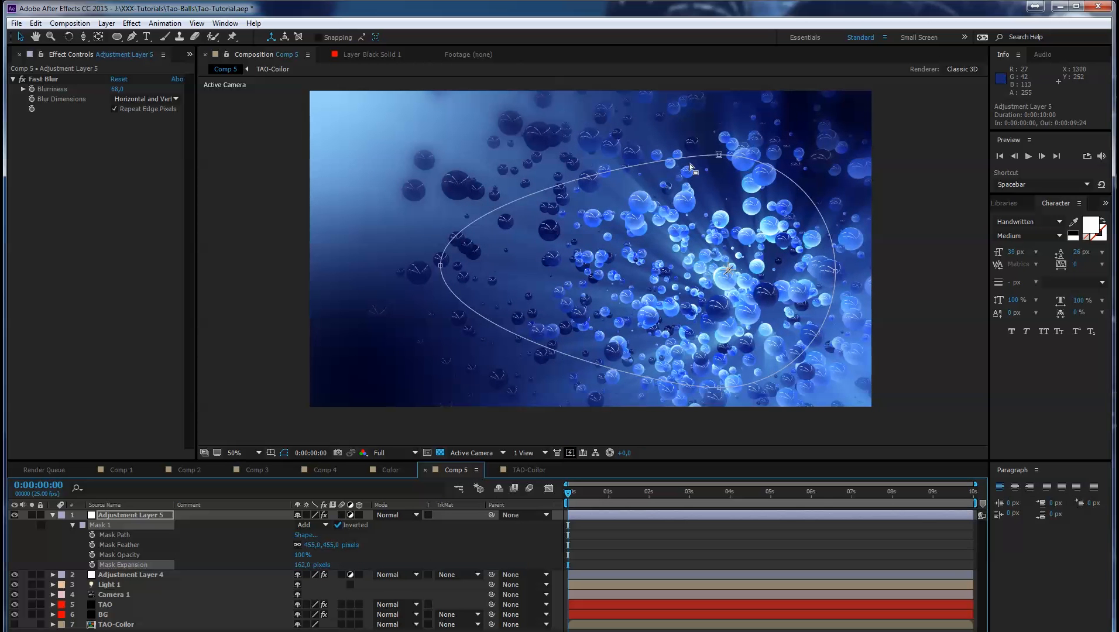
# Raise Mask 1's uppermost point slightly and inspect the frame at 0:00:01:15 at 100% magnification
pyautogui.moveTo(719, 155); pyautogui.dragTo(719, 144)
pyautogui.press('/')
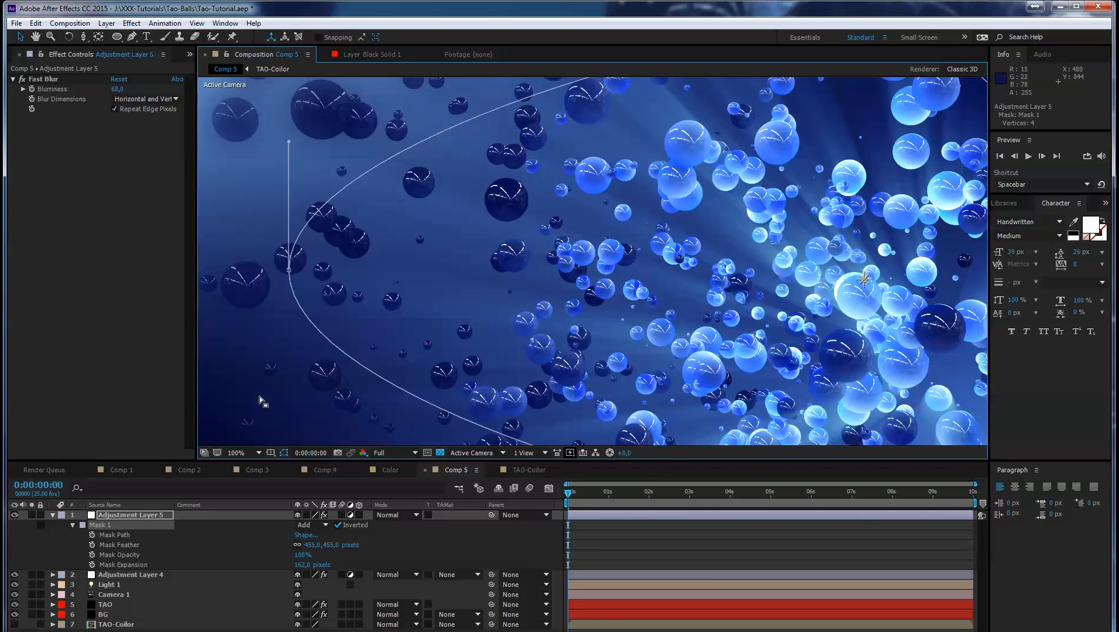
pyautogui.click(178, 355)
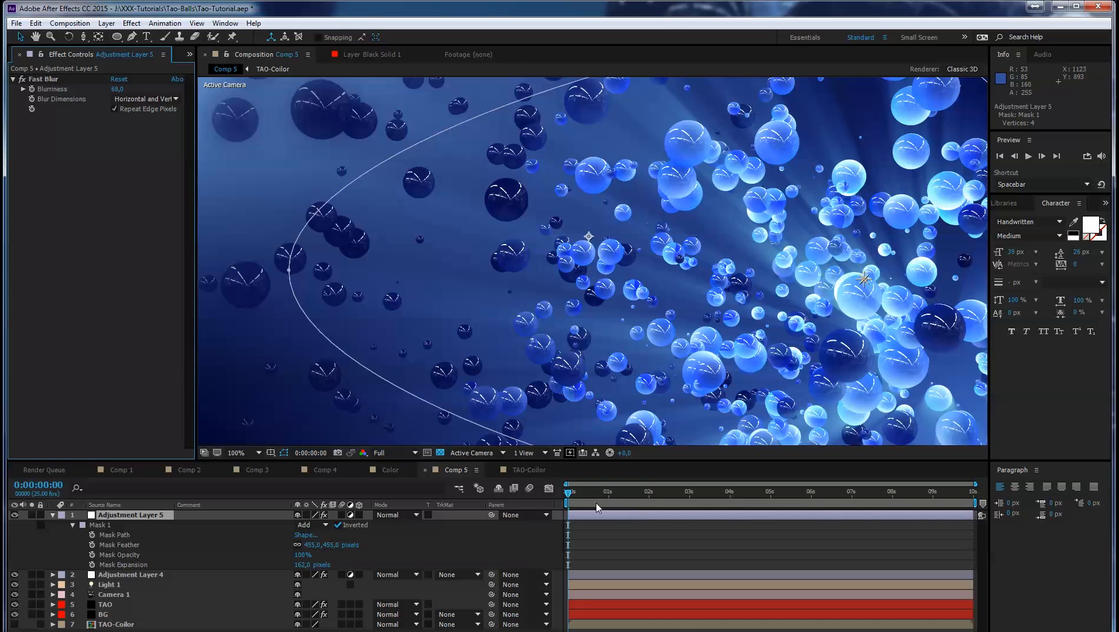
pyautogui.moveTo(581, 492); pyautogui.dragTo(634, 494)
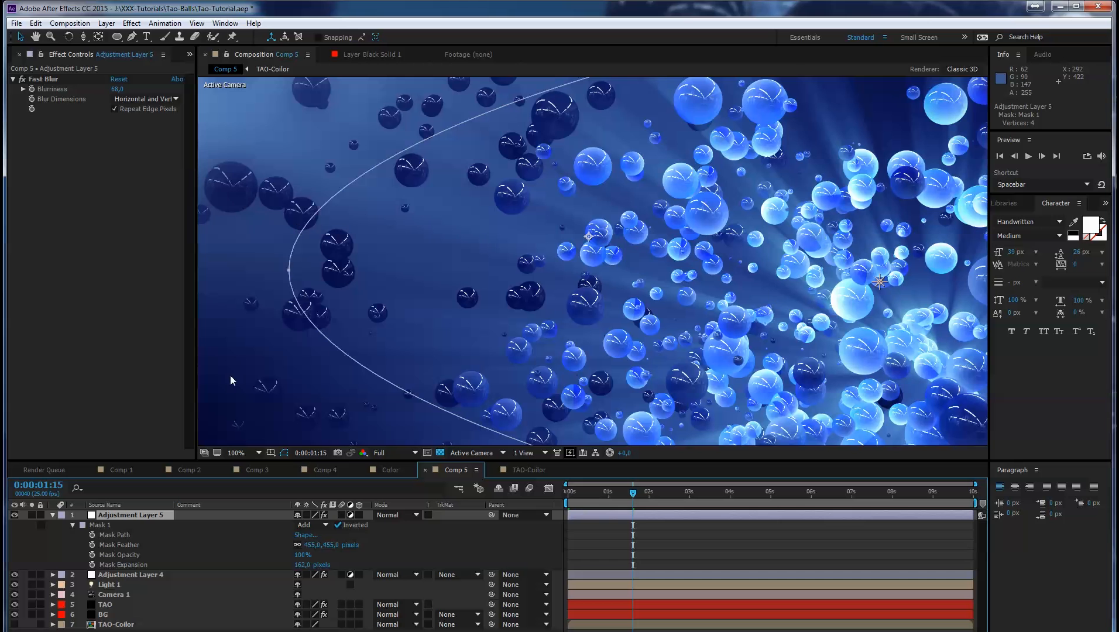
# In the TAO layer's Segment settings, set Sides to 4 and Segment Mode to Repeat N-gon
pyautogui.click(121, 606)
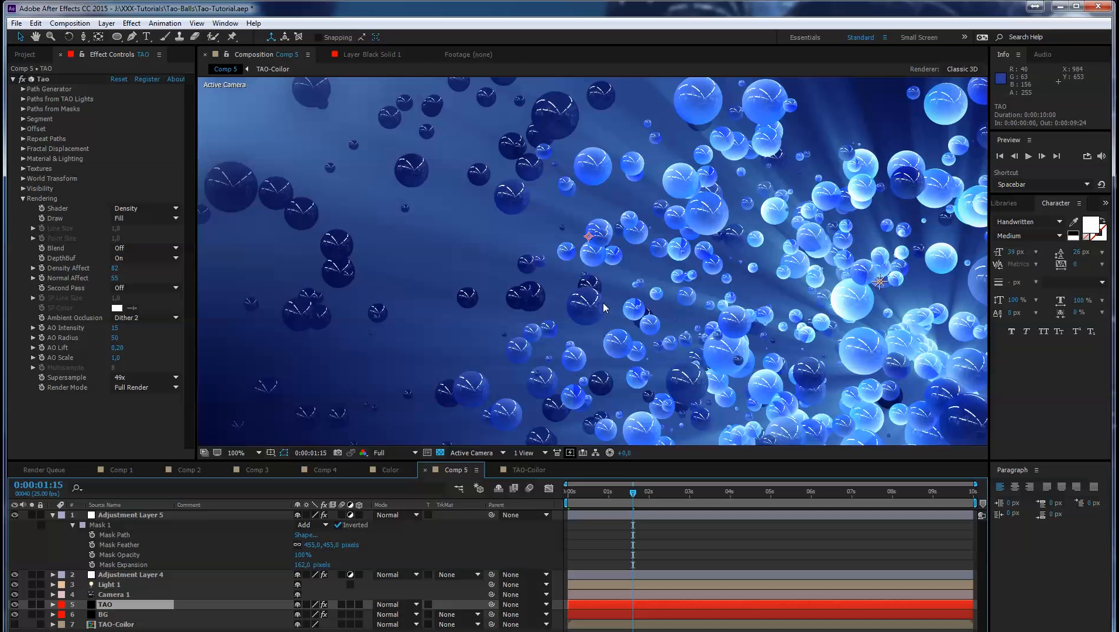
pyautogui.scroll(-2, 604, 308)
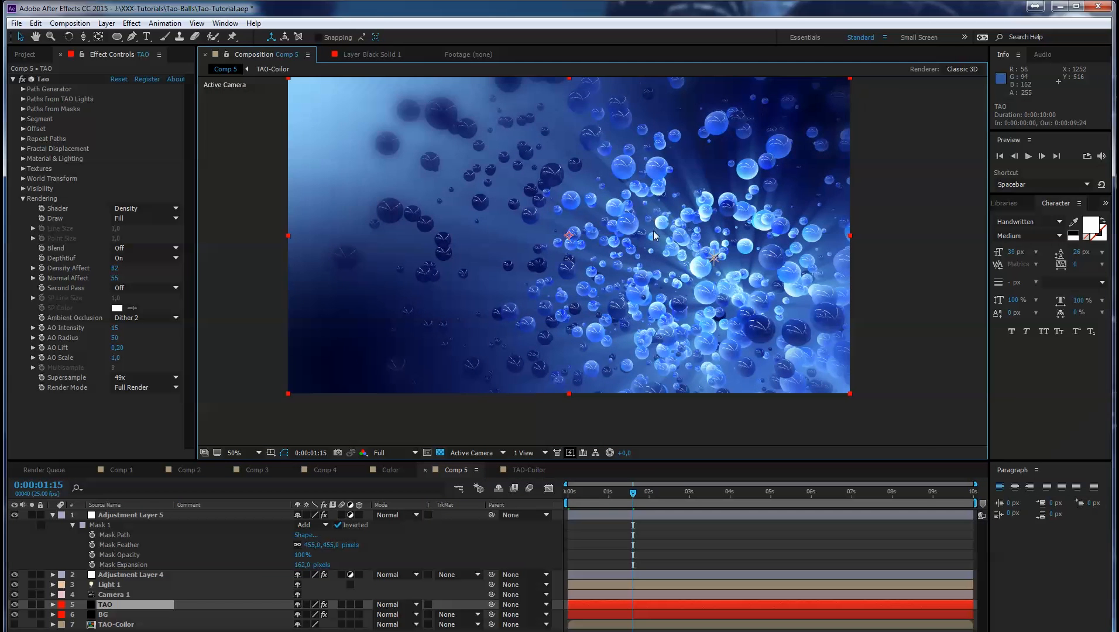
pyautogui.scroll(2, 653, 236)
pyautogui.click(23, 199)
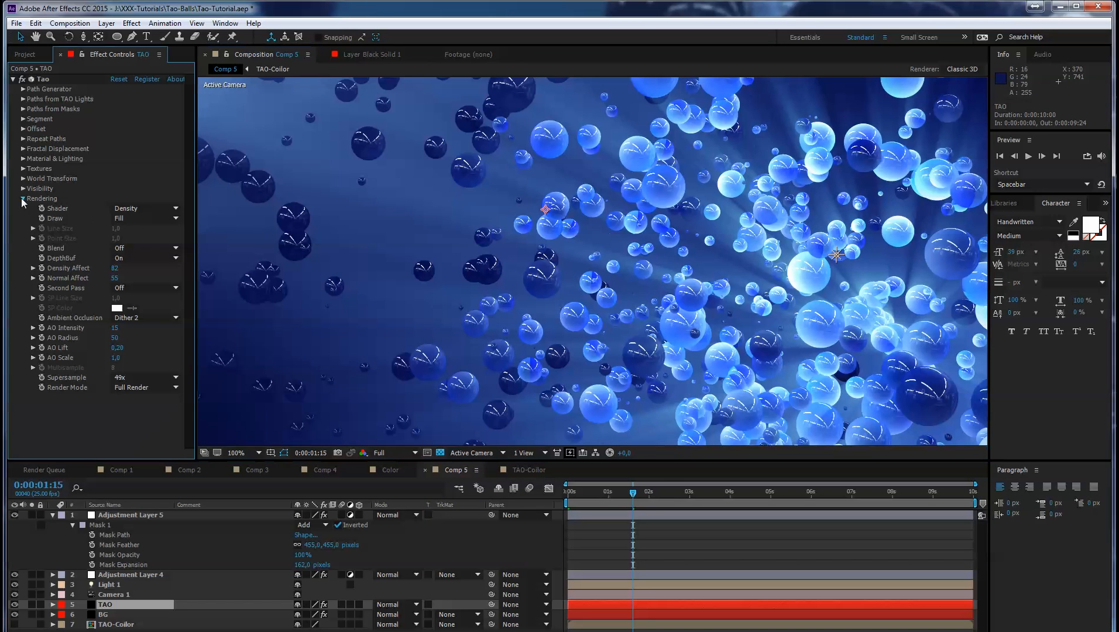
pyautogui.click(23, 200)
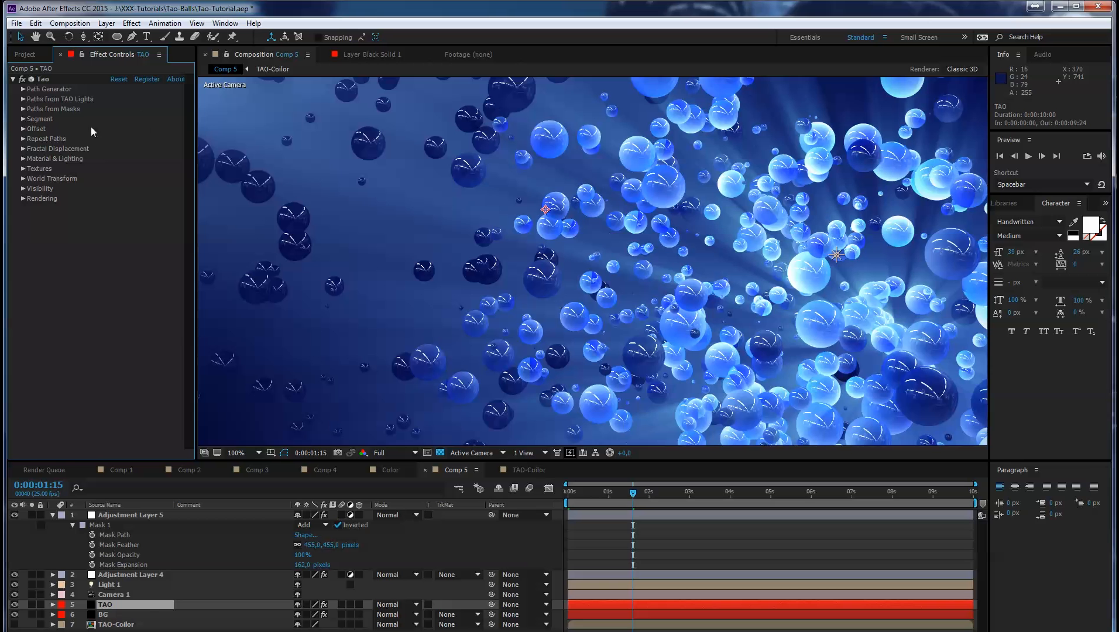
pyautogui.click(23, 119)
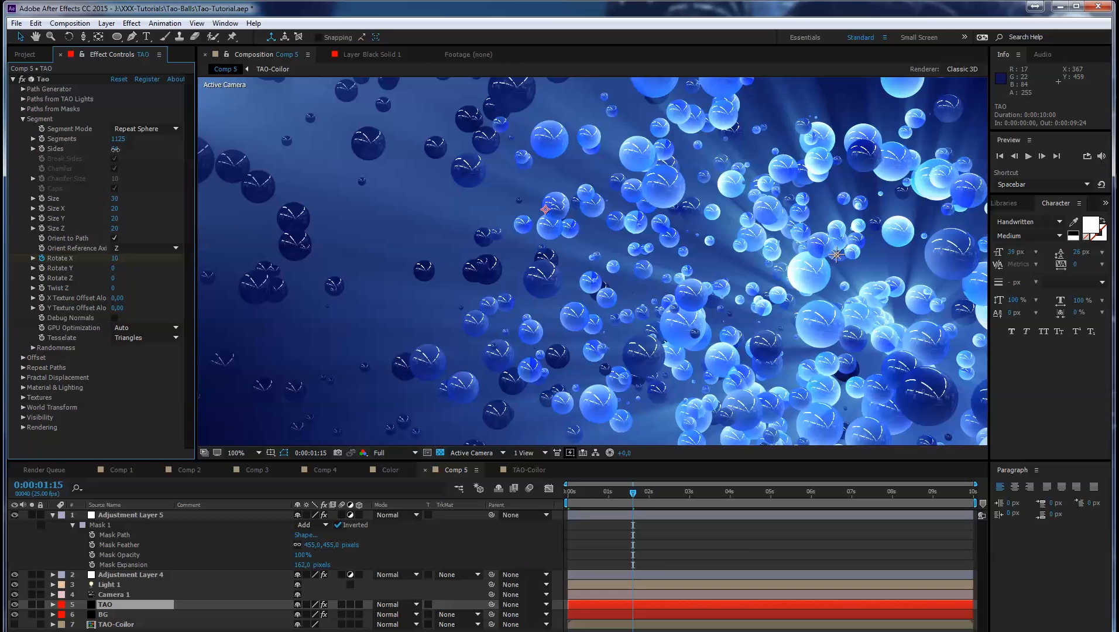
pyautogui.write('4')
pyautogui.press('Tab')
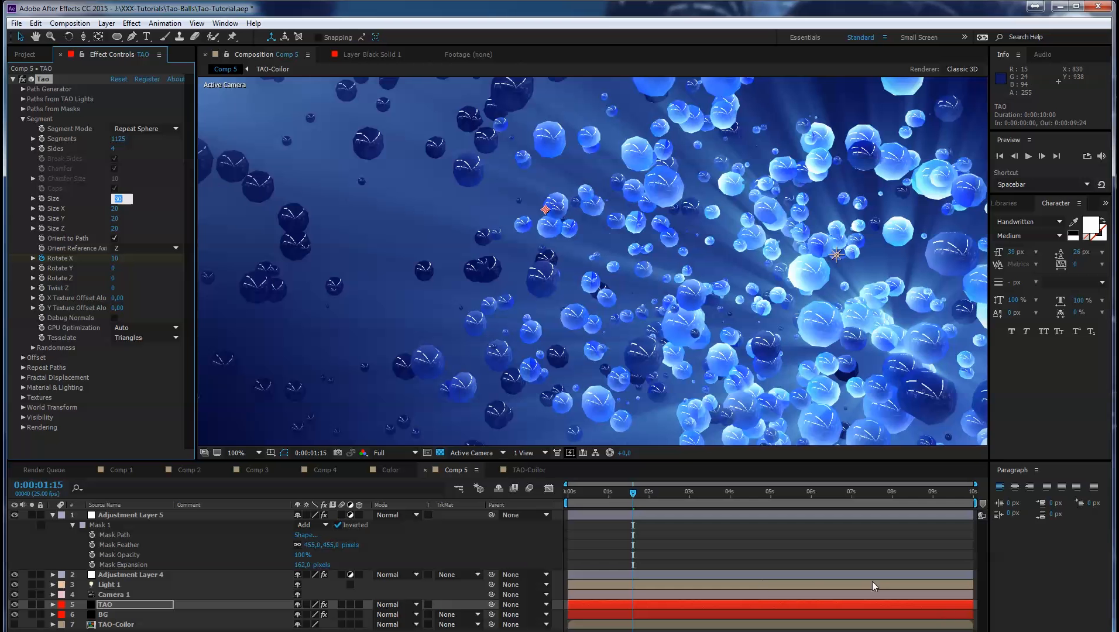
pyautogui.press('Return')
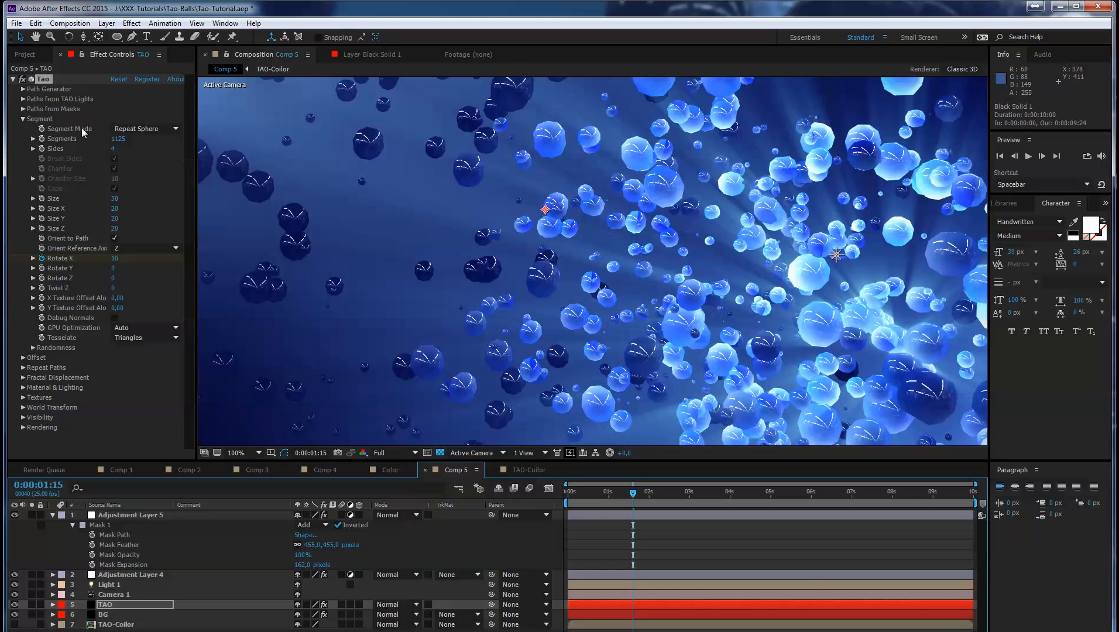
pyautogui.click(160, 129)
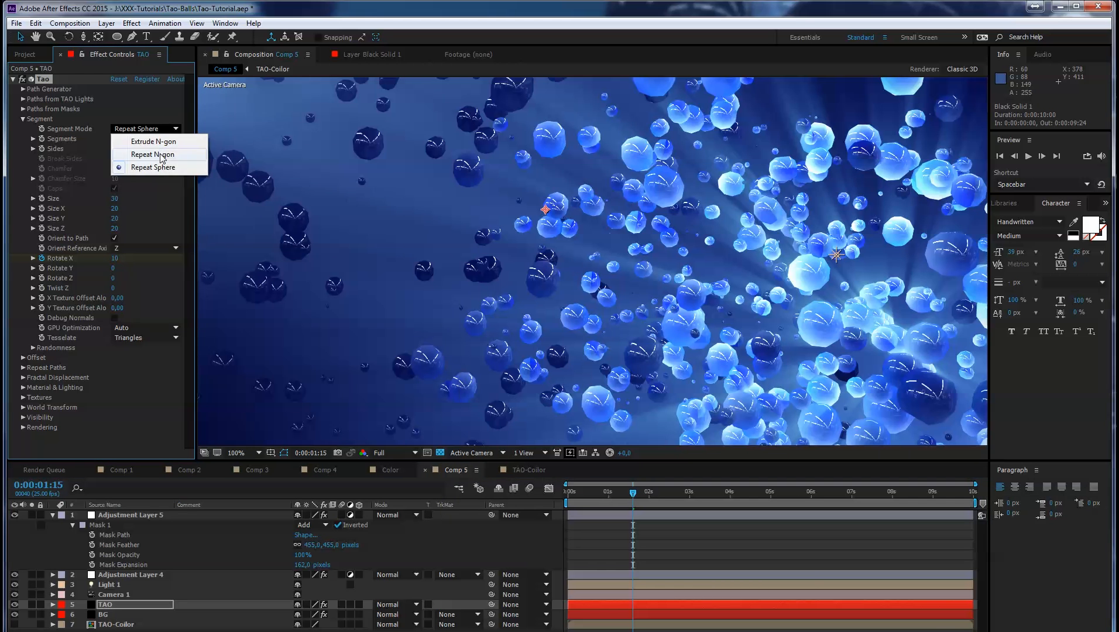
pyautogui.click(160, 153)
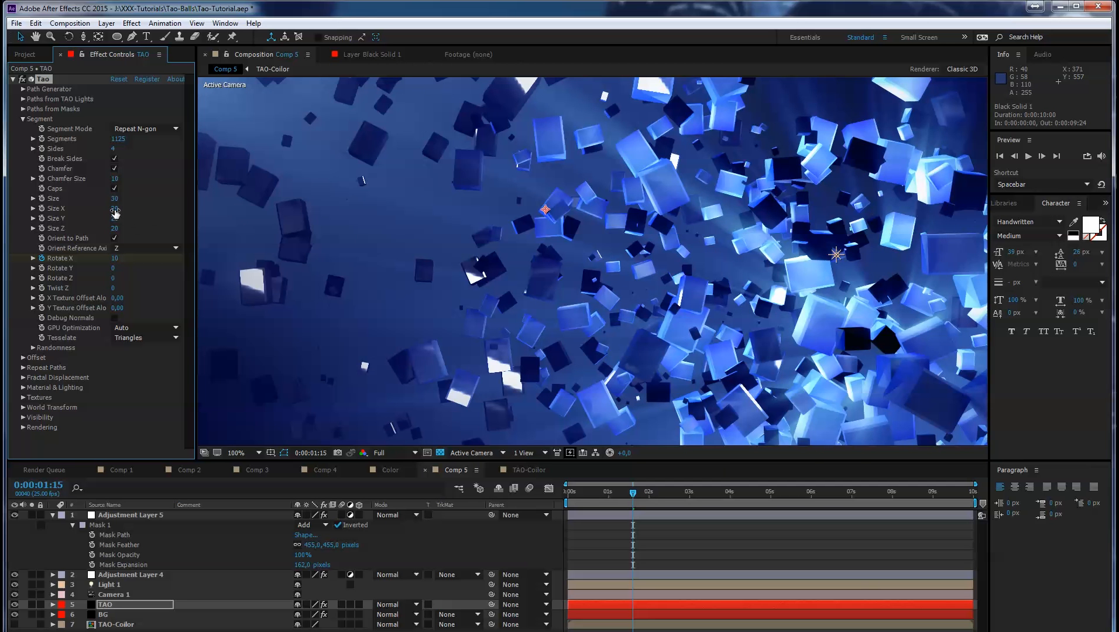
# Set the TAO segments' Chamfer Size to 29 and Sides to 33
pyautogui.click(114, 188)
pyautogui.moveTo(110, 180); pyautogui.dragTo(116, 180)
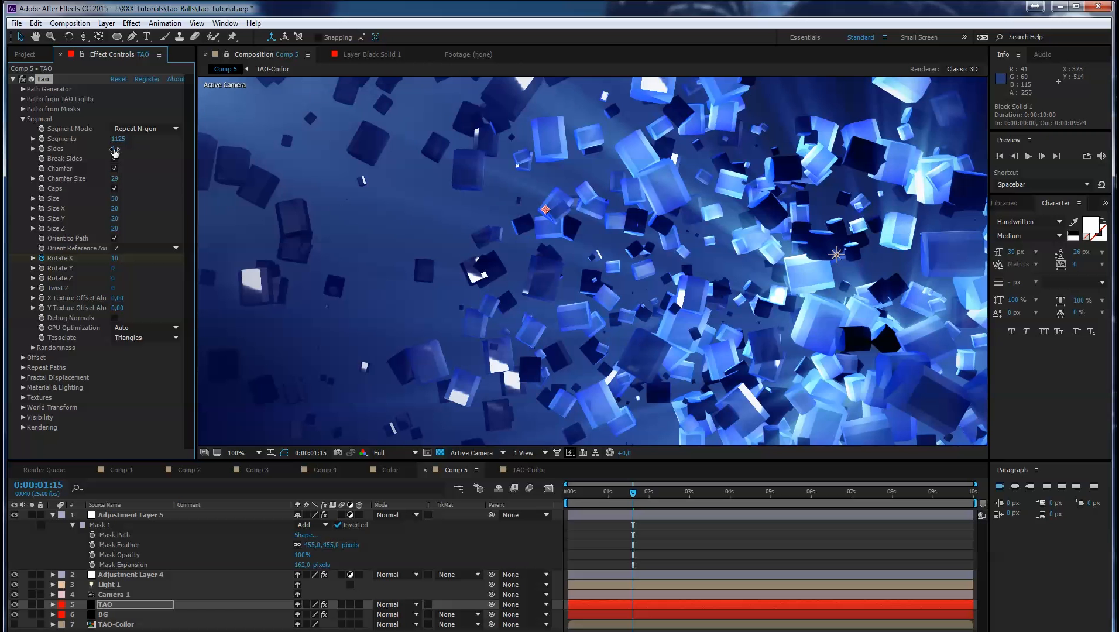
pyautogui.moveTo(113, 148); pyautogui.dragTo(117, 149)
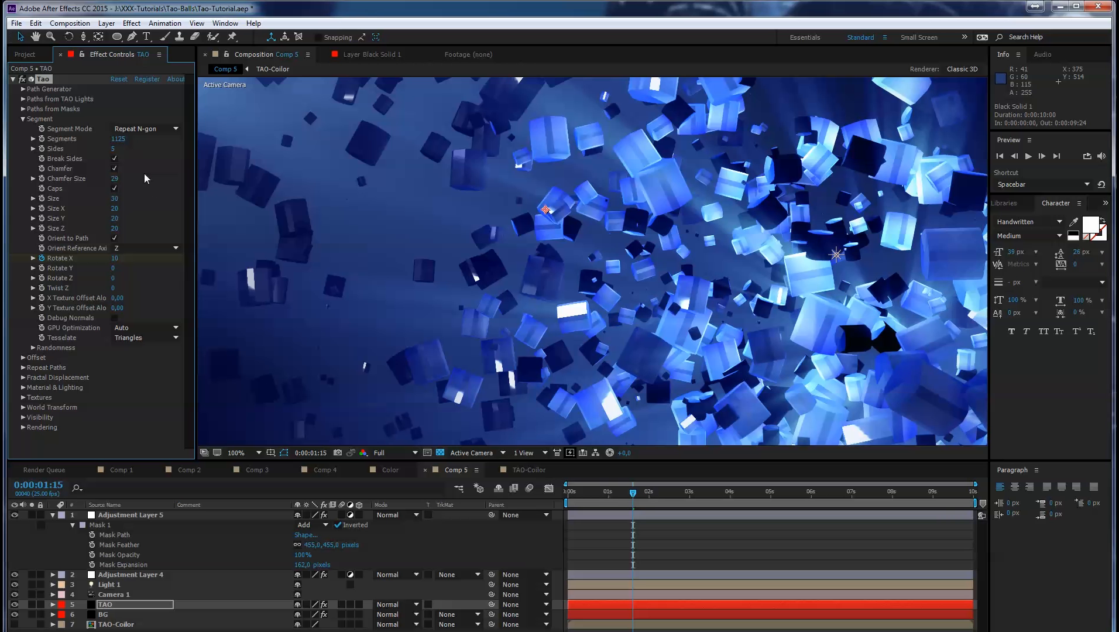
pyautogui.moveTo(116, 148); pyautogui.dragTo(286, 141)
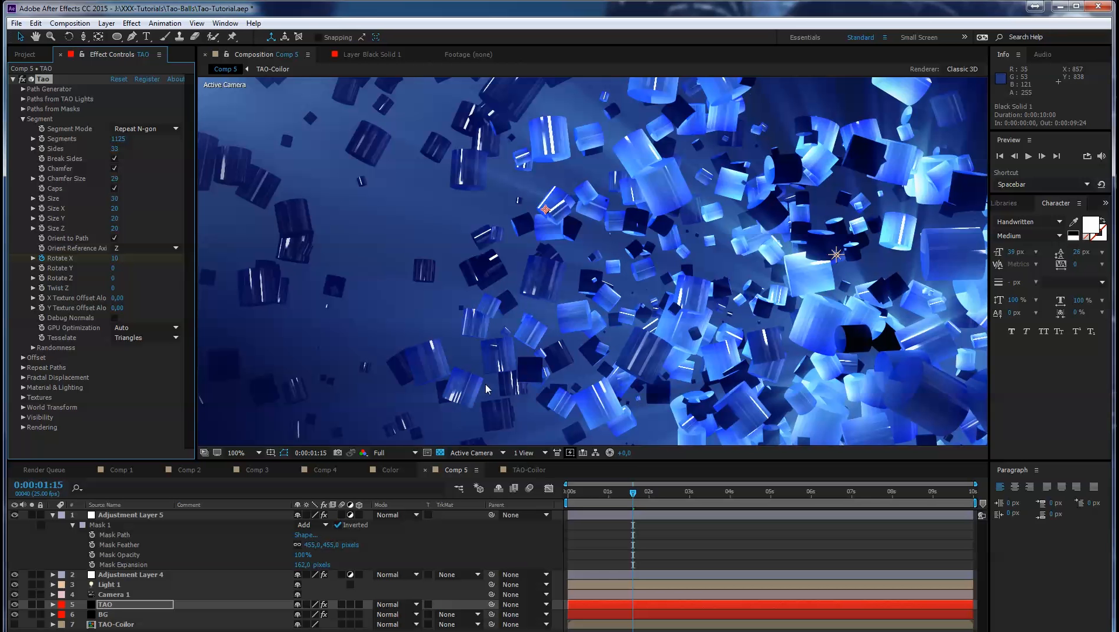
# View the TAO-Color composition's gradient, then preview the cylinders in Comp 5 at 0:00:02:14
pyautogui.click(529, 470)
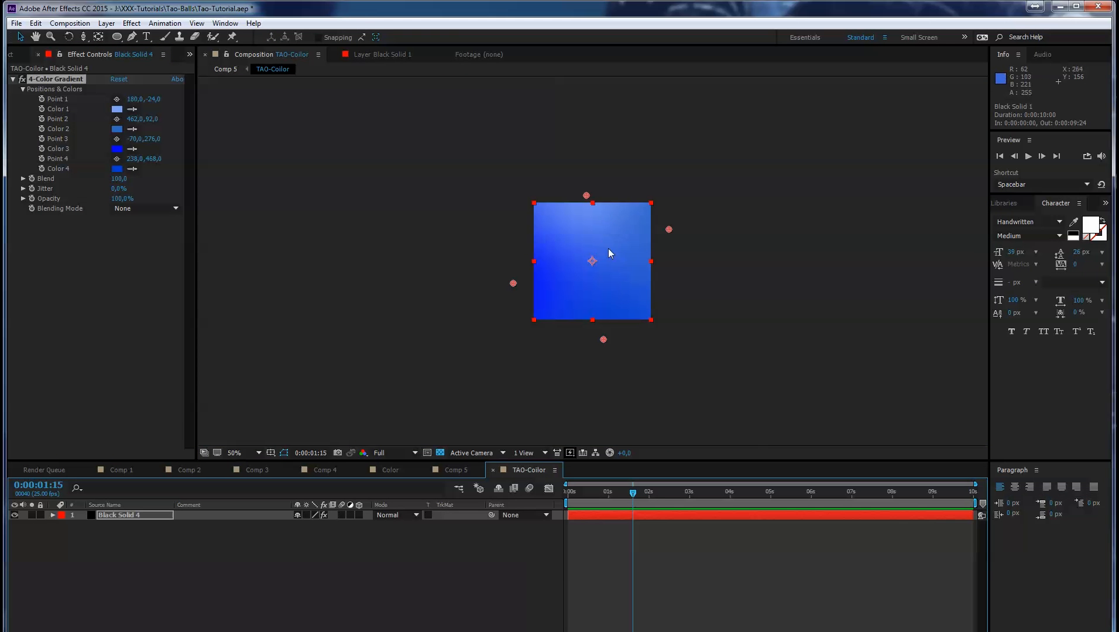
pyautogui.click(460, 472)
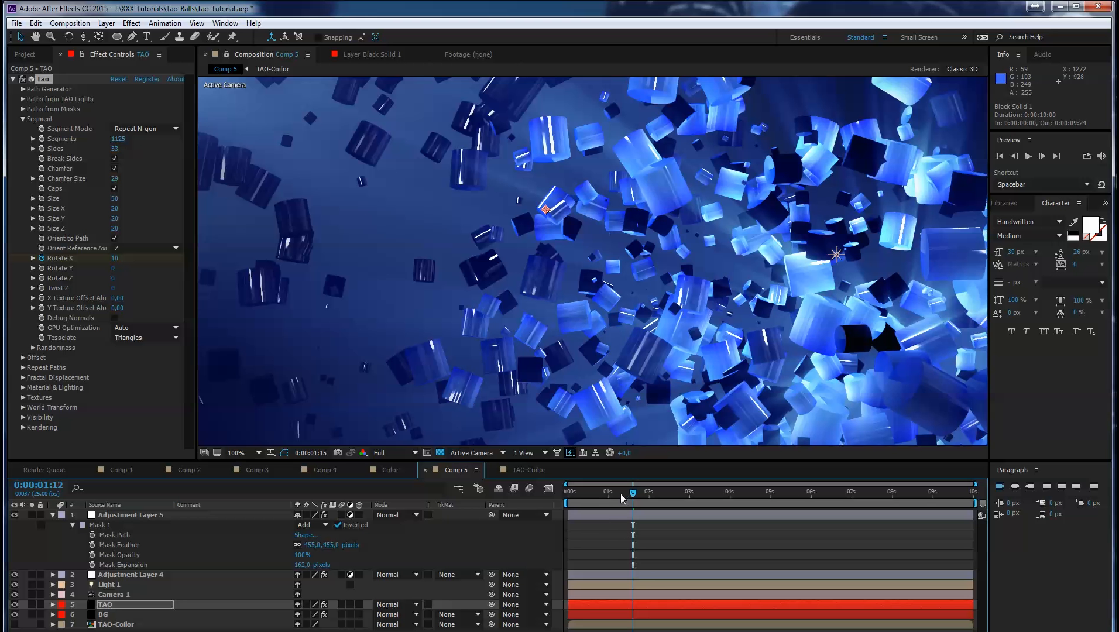
pyautogui.moveTo(621, 493); pyautogui.dragTo(701, 495)
pyautogui.click(673, 497)
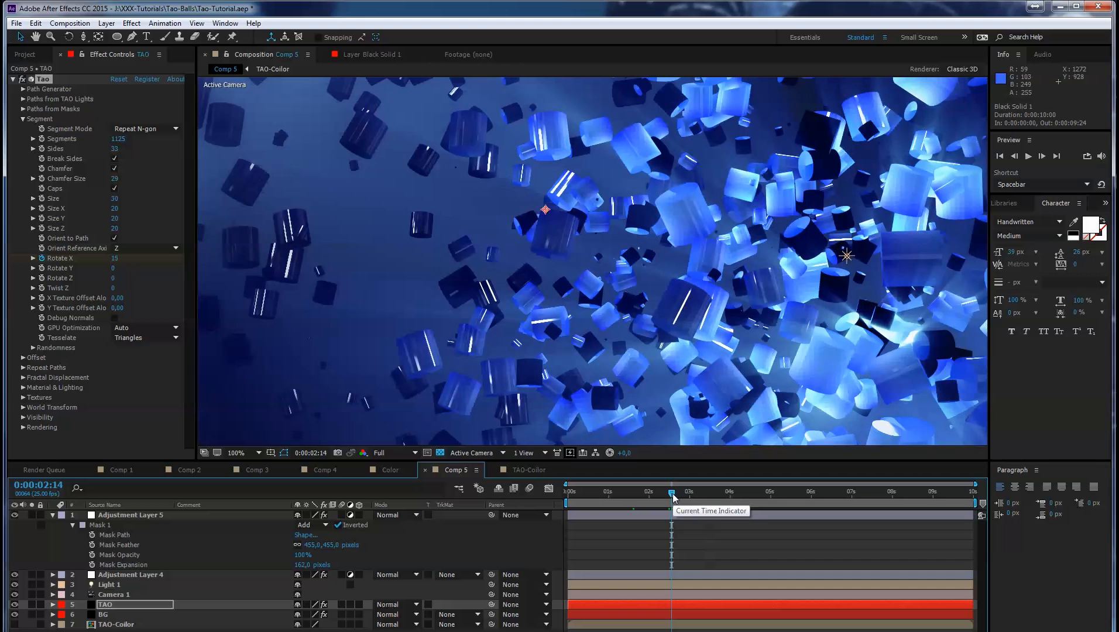